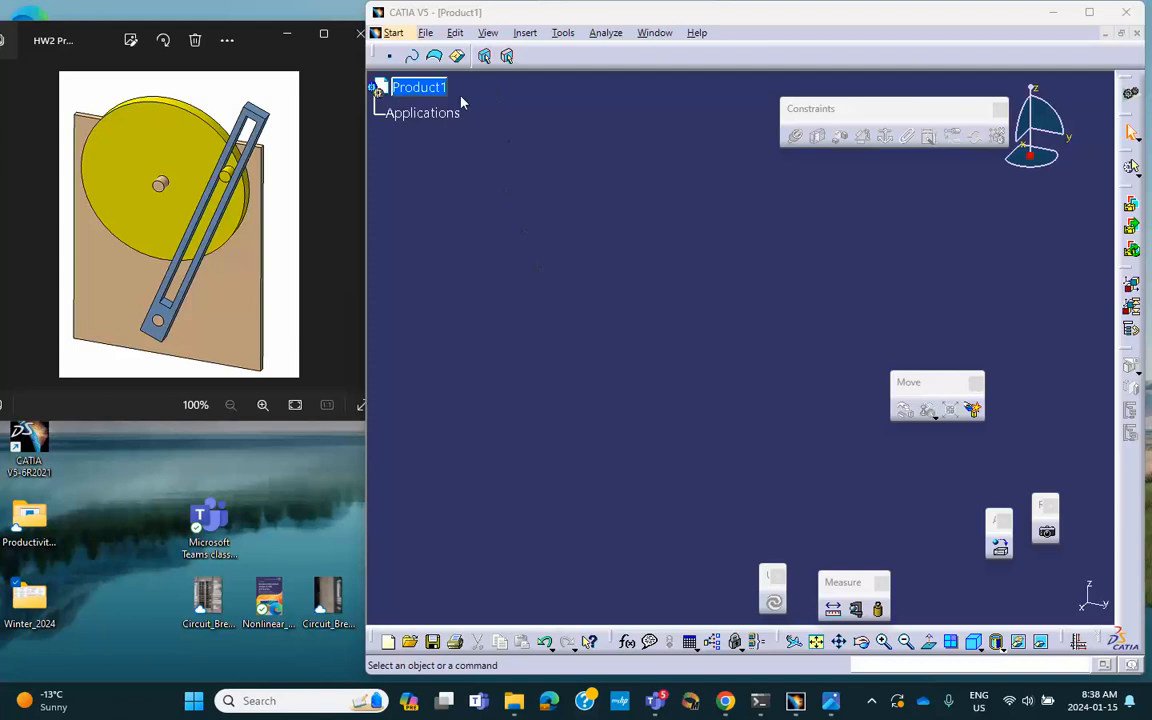
Step: Rename the root product by setting its part number to Return Mechanism
right_click(425, 98)
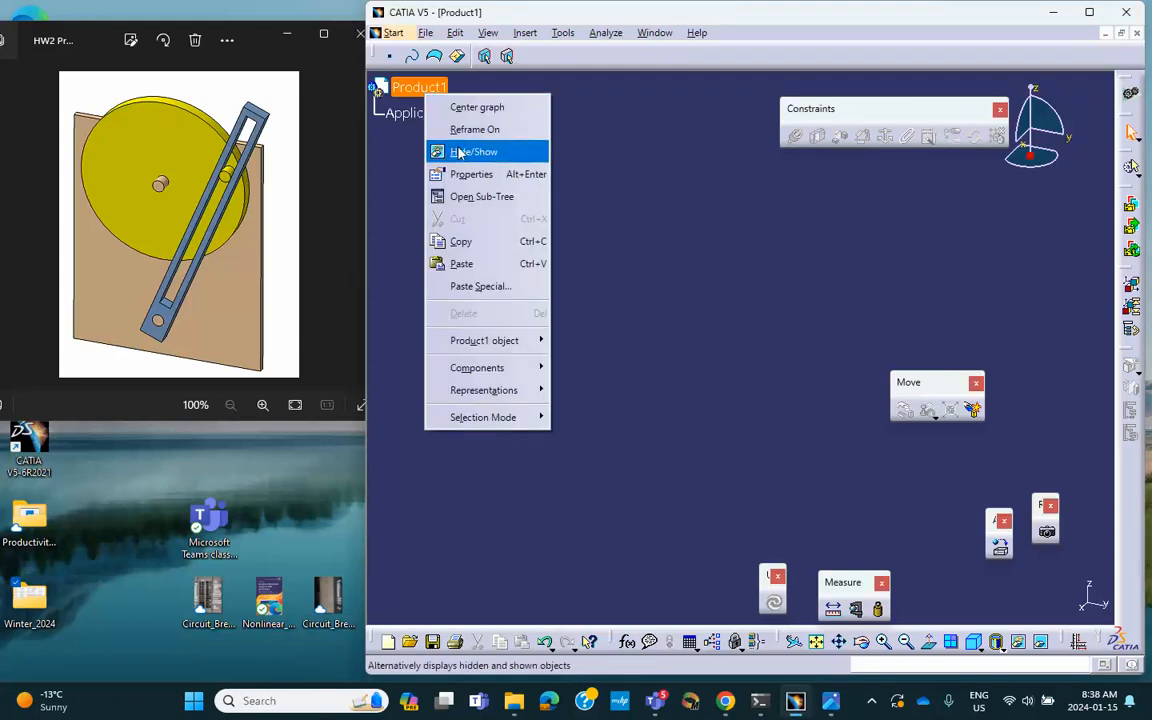
click(470, 174)
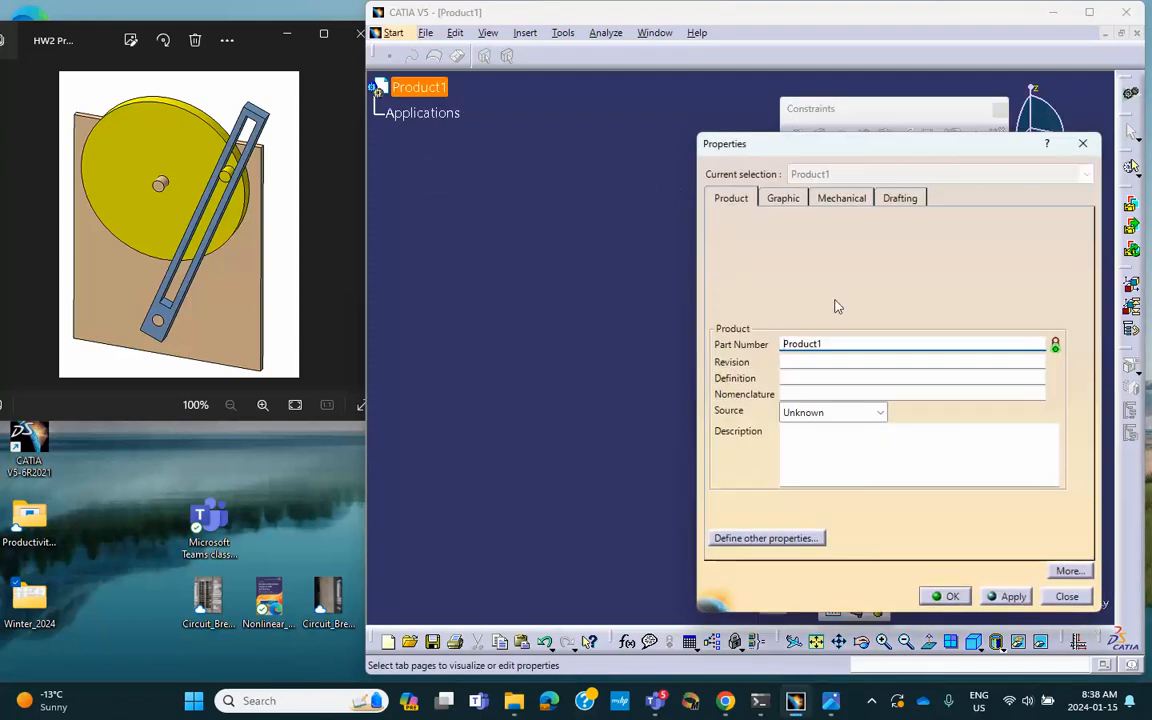
double_click(830, 343)
text(Return Mechanism)
click(945, 597)
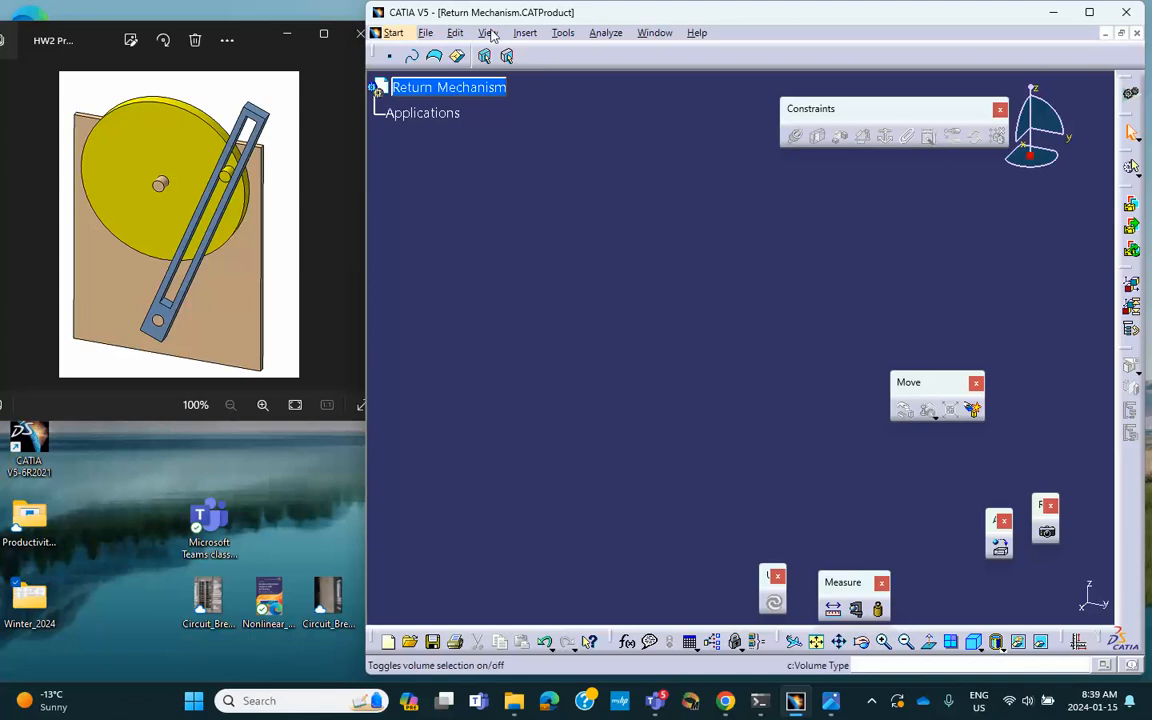
Step: Save the product as Return Mechanism in a new Desktop folder named Hw2 Prob2 using Save Management
click(425, 33)
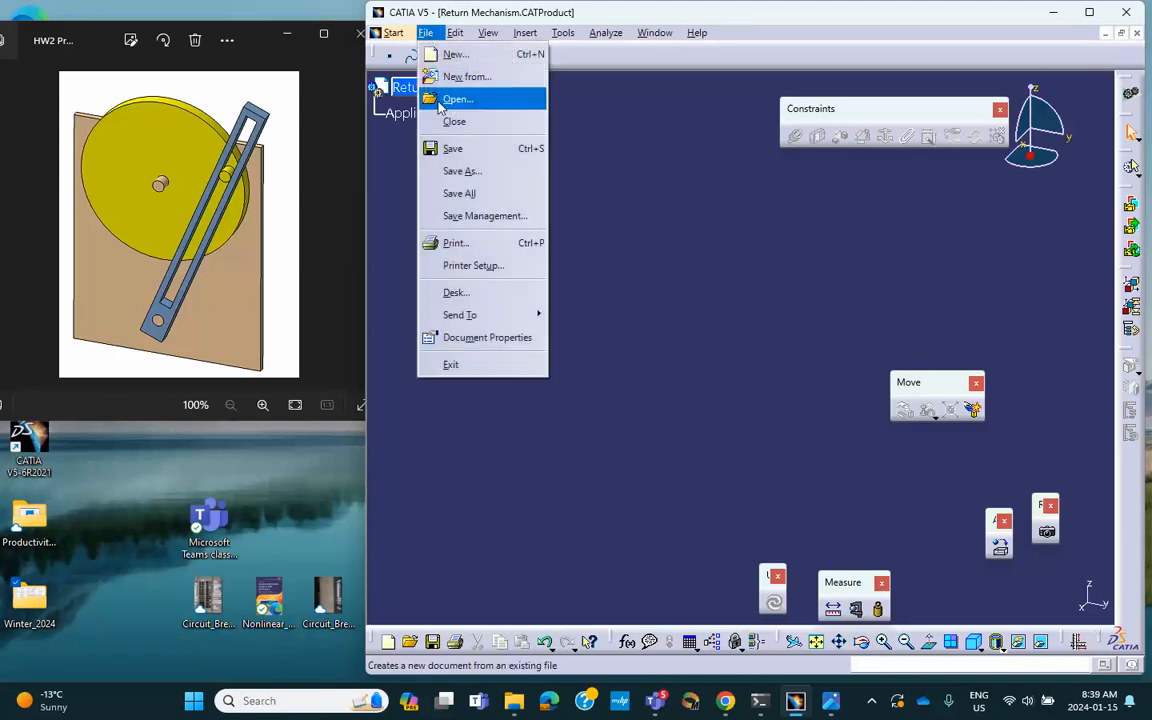
click(430, 215)
click(692, 157)
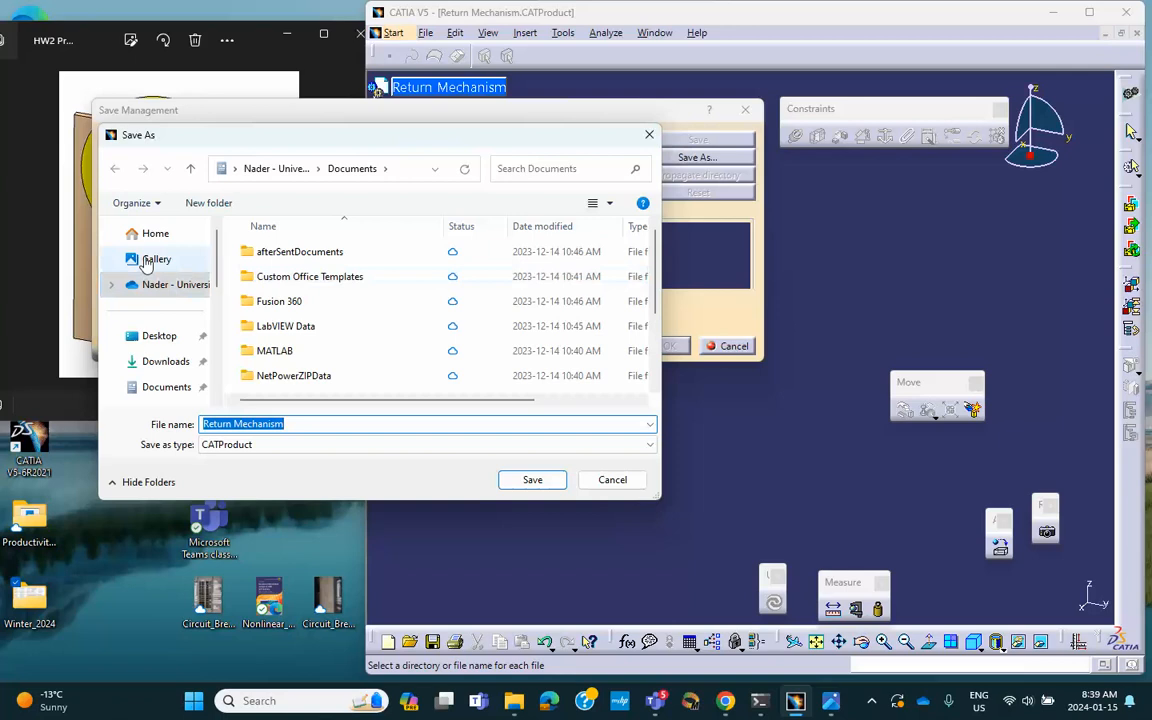
click(155, 336)
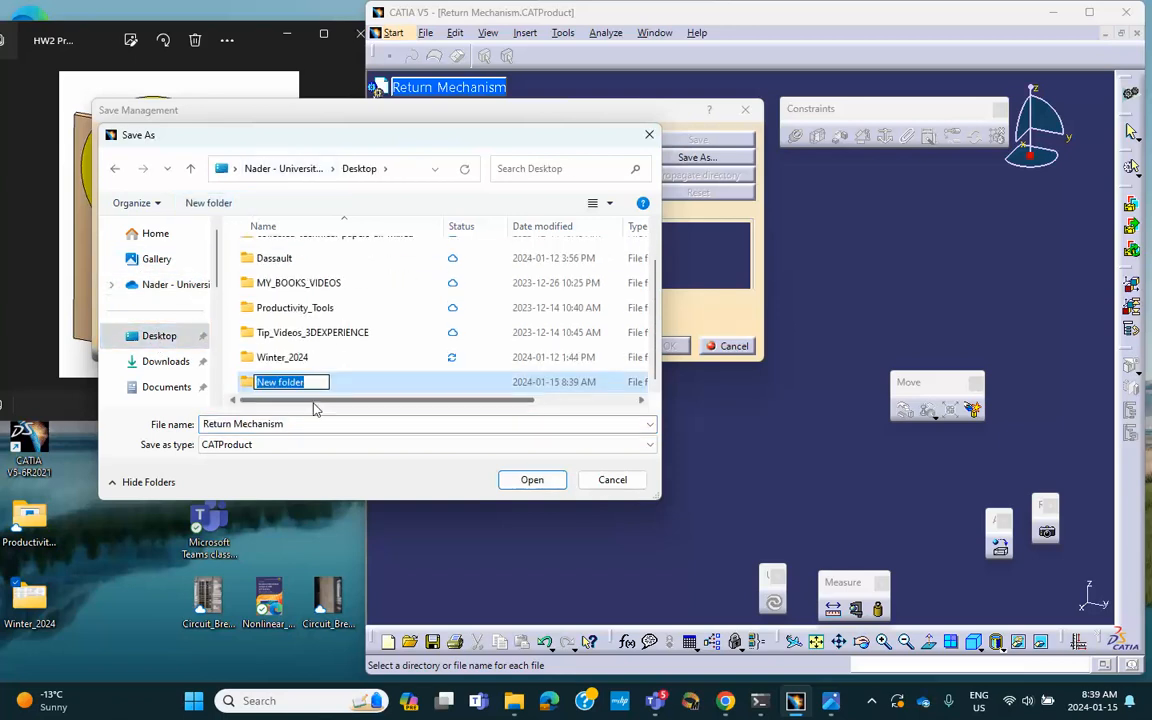
text(Hw)
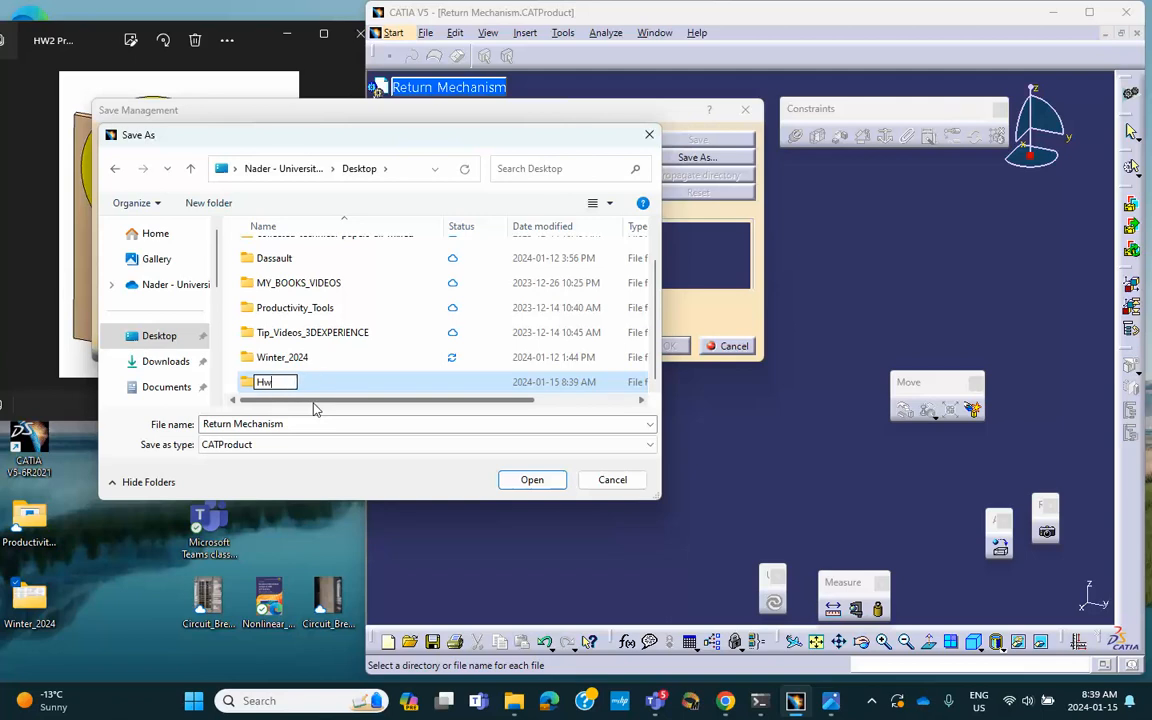
text(2 Prob2)
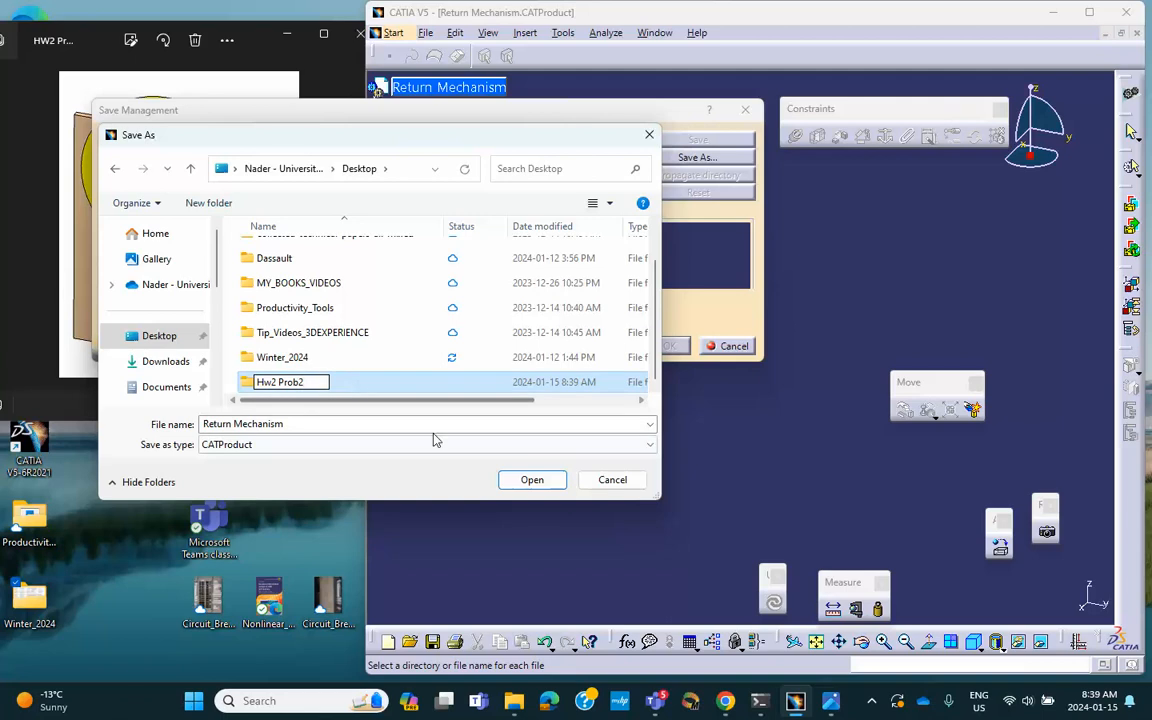
key(Return)
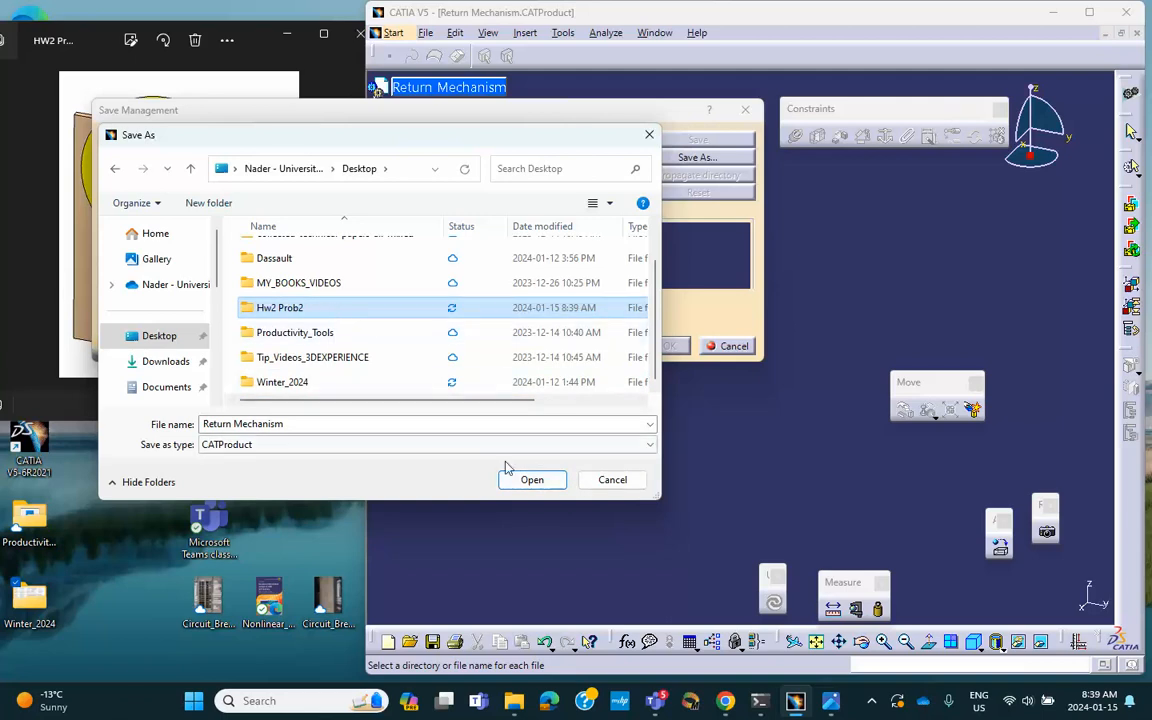
click(532, 479)
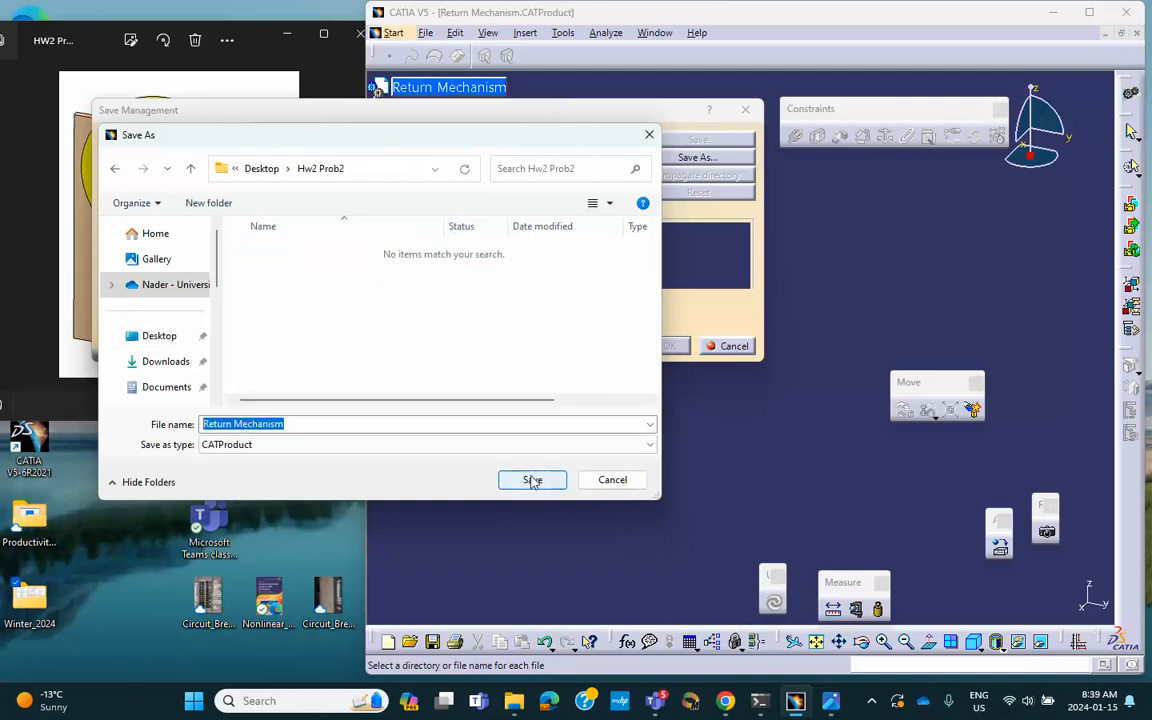
click(532, 481)
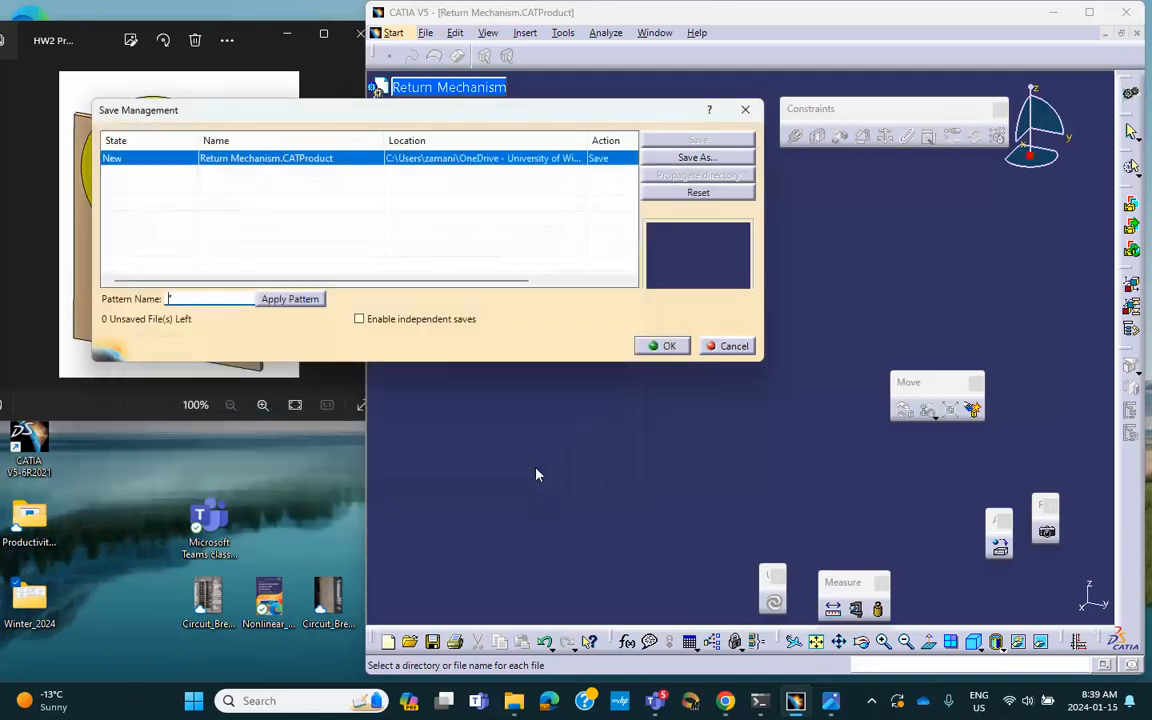
click(664, 345)
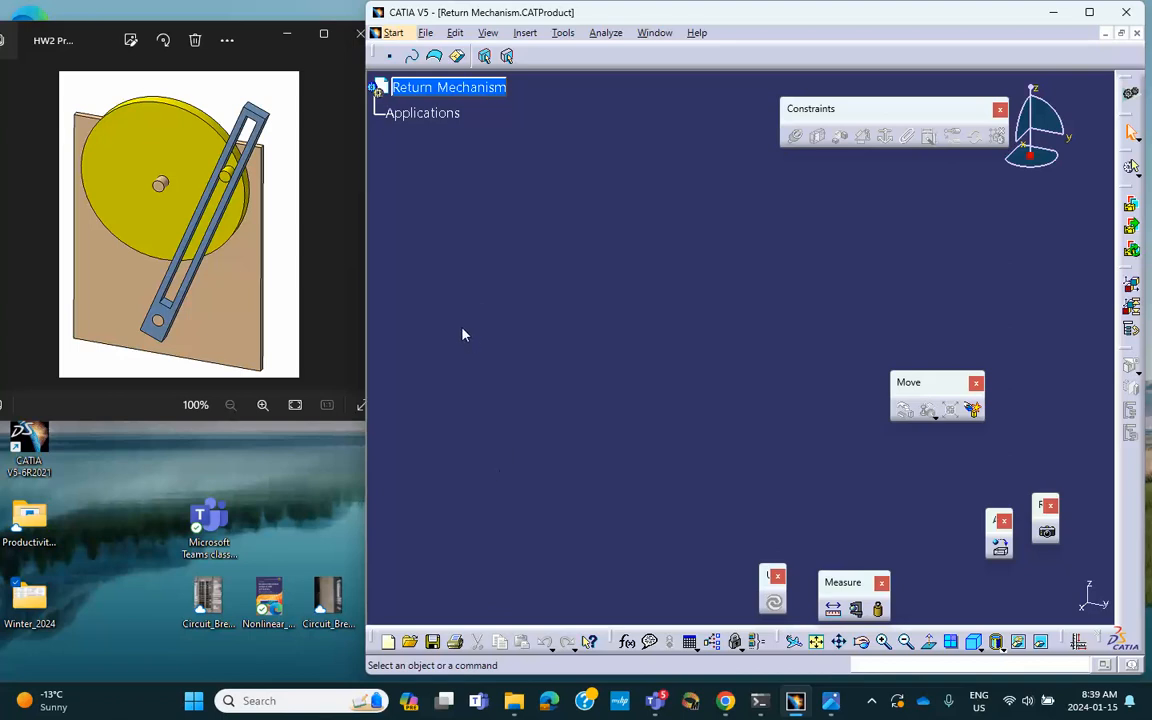
Step: Insert a new part into the Return Mechanism product and expand its tree node
click(529, 33)
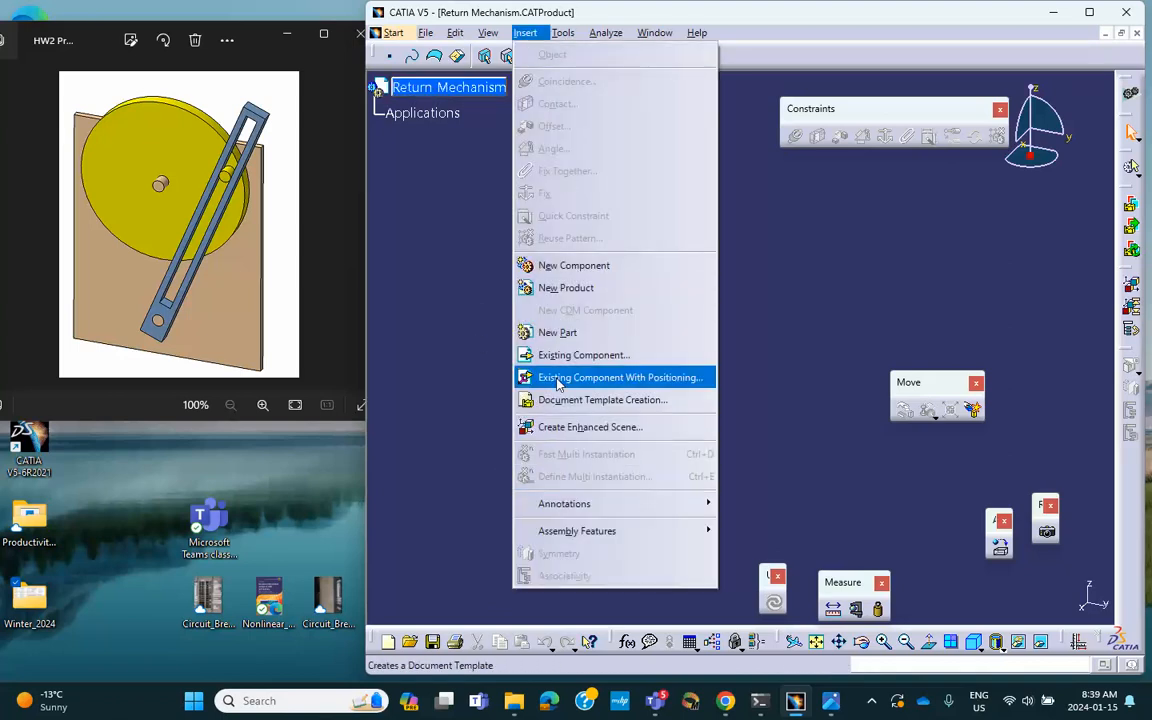
click(549, 334)
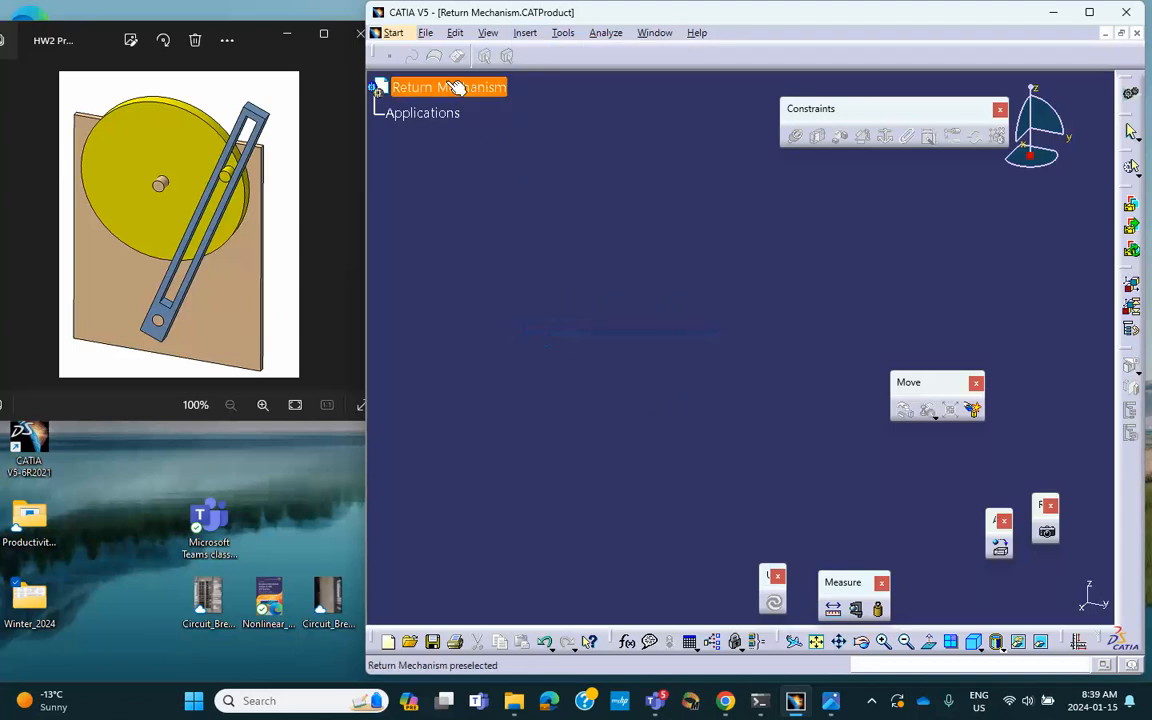
click(453, 92)
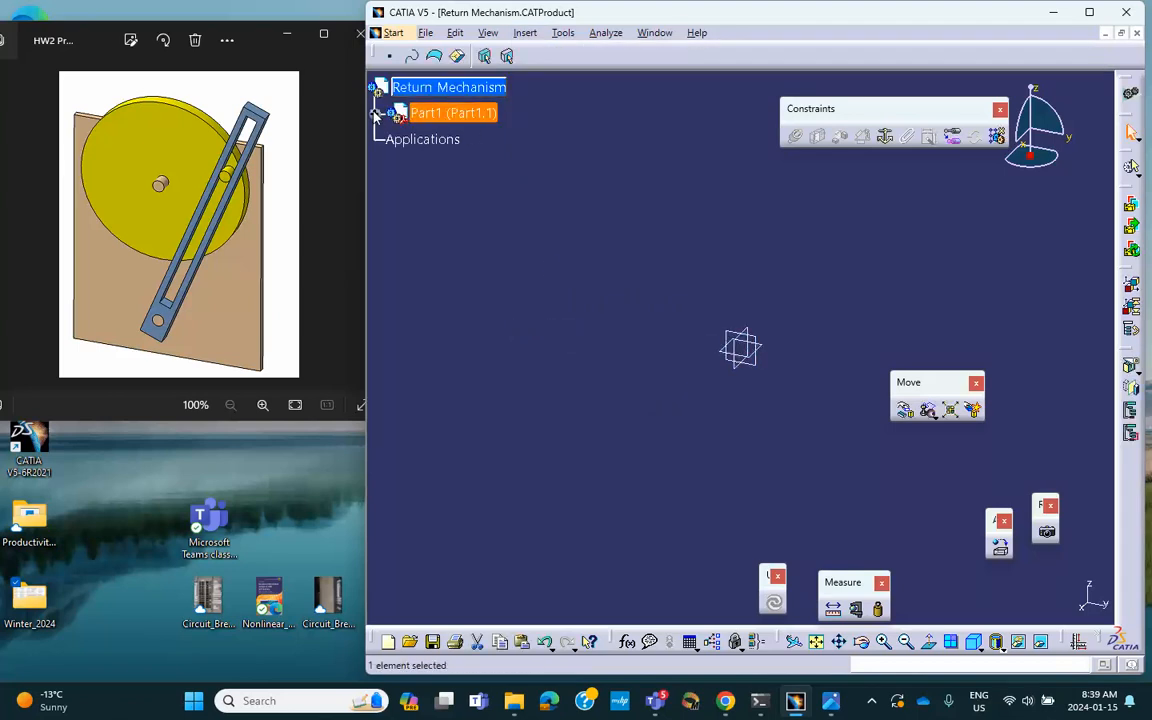
click(377, 114)
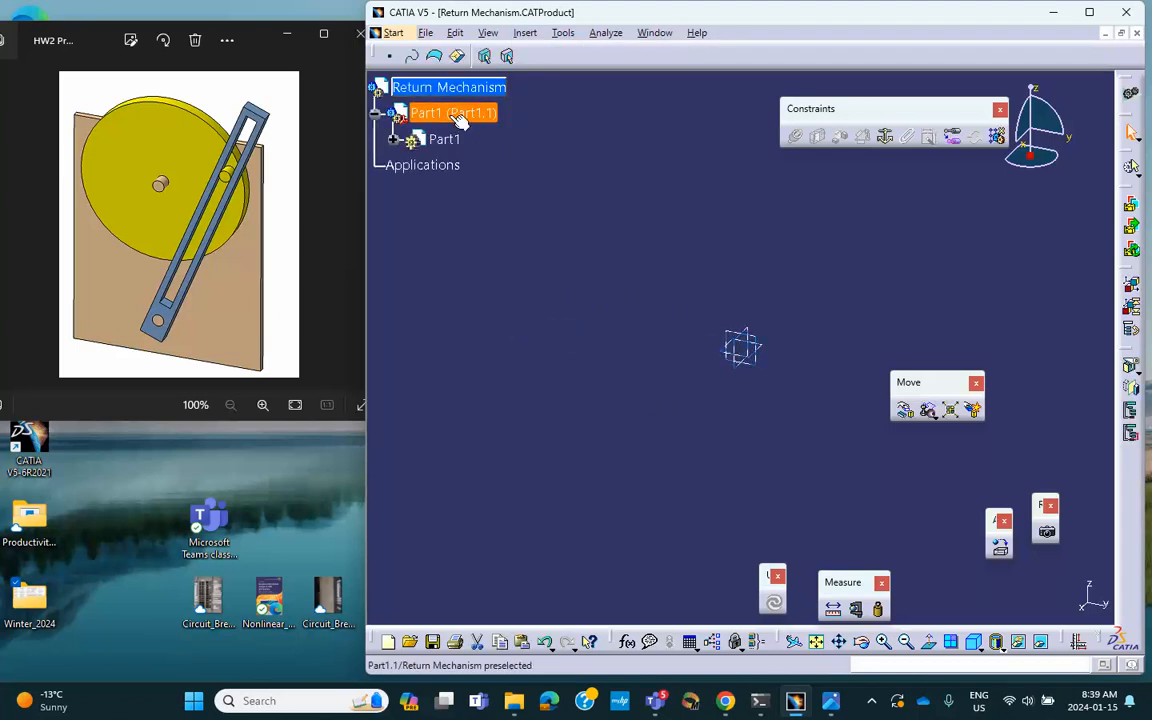
Step: Set both the part number and the instance name of the new part to Wall
right_click(451, 119)
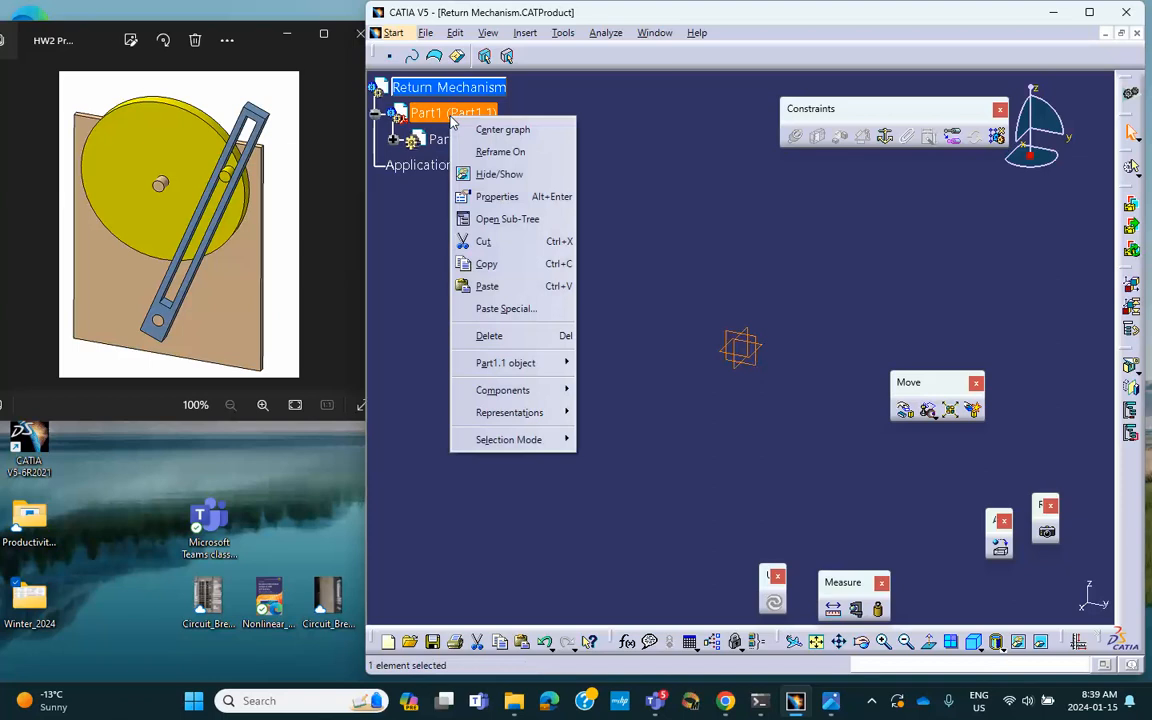
click(465, 196)
double_click(793, 430)
text(Wall)
click(818, 270)
double_click(818, 270)
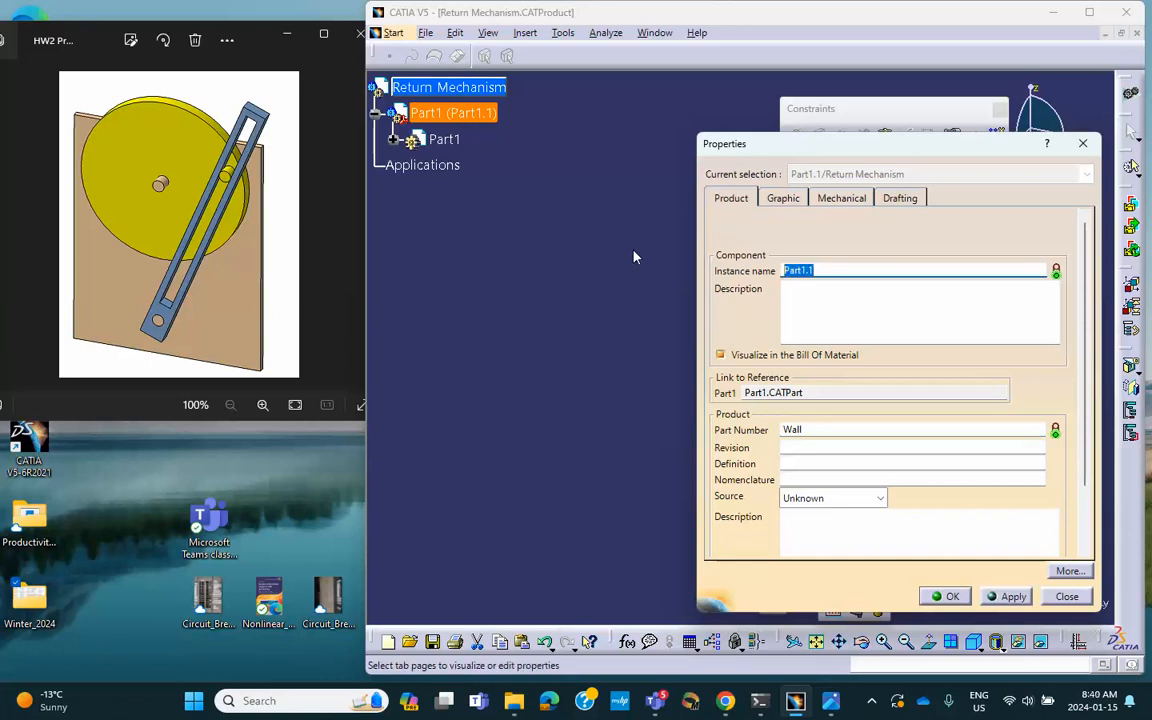
text(Wall)
click(948, 595)
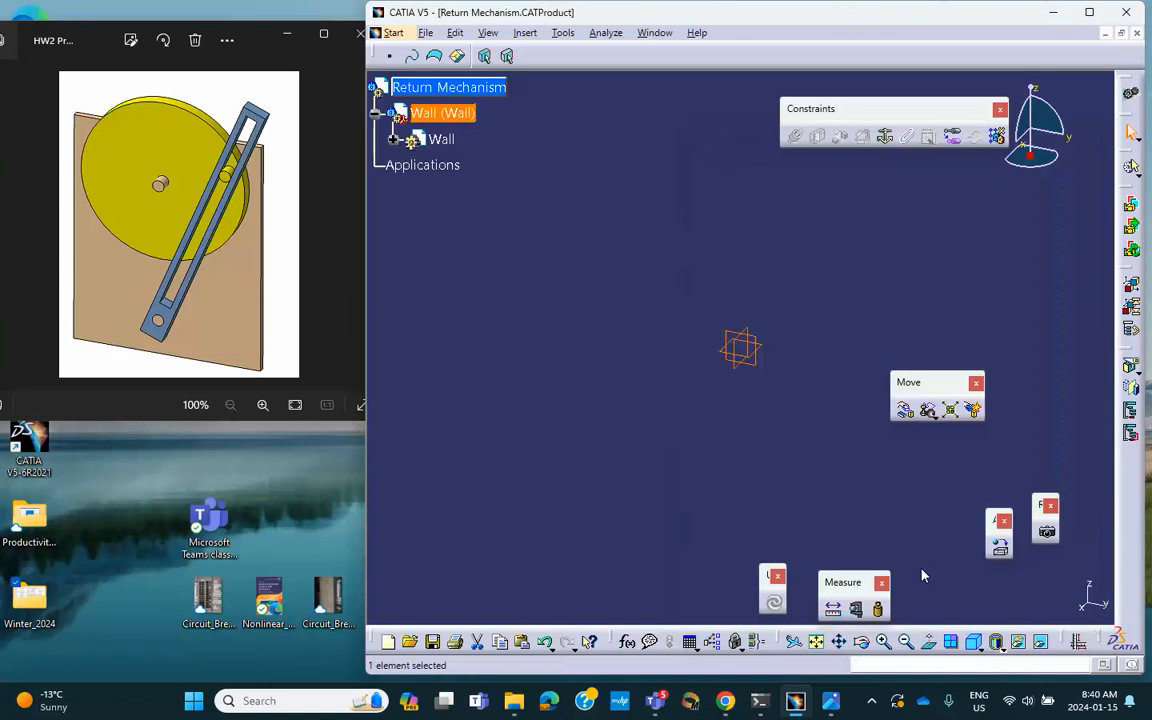
Step: Sketch a tall rectangle on the Wall part's yz plane, with its upper edge just below the origin
double_click(443, 140)
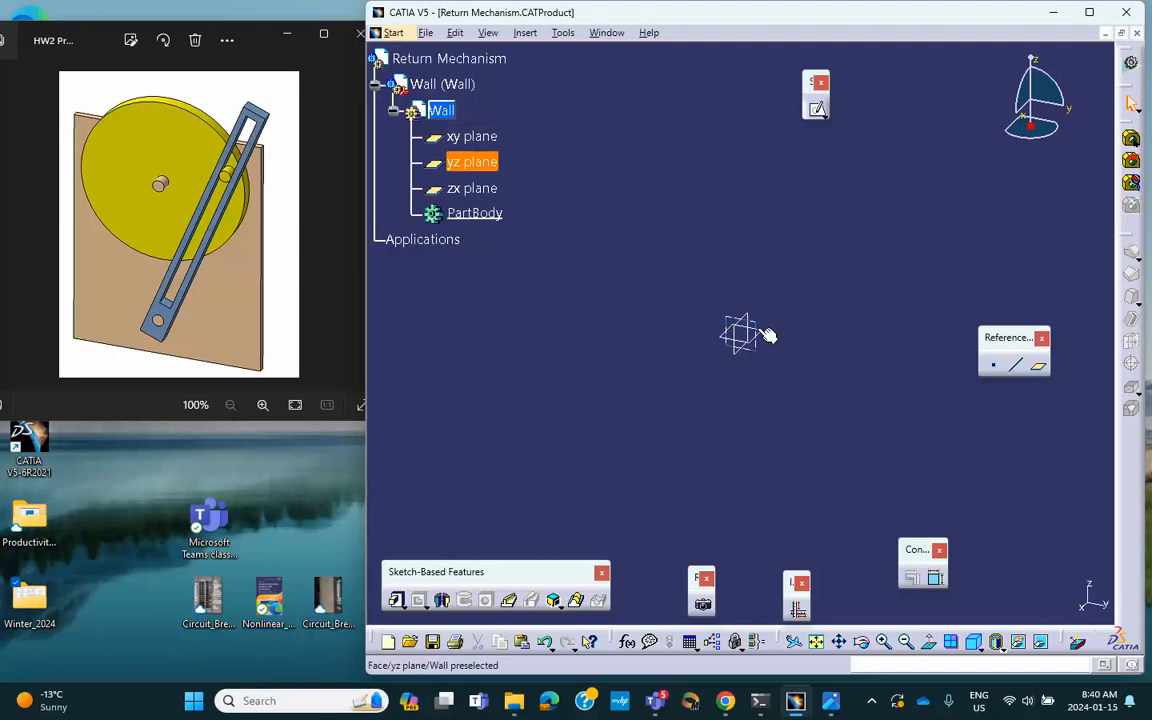
click(820, 112)
mouse_move(657, 252)
middle_down()
mouse_move(635, 265)
mouse_move(668, 221)
mouse_move(689, 157)
middle_up()
click(673, 185)
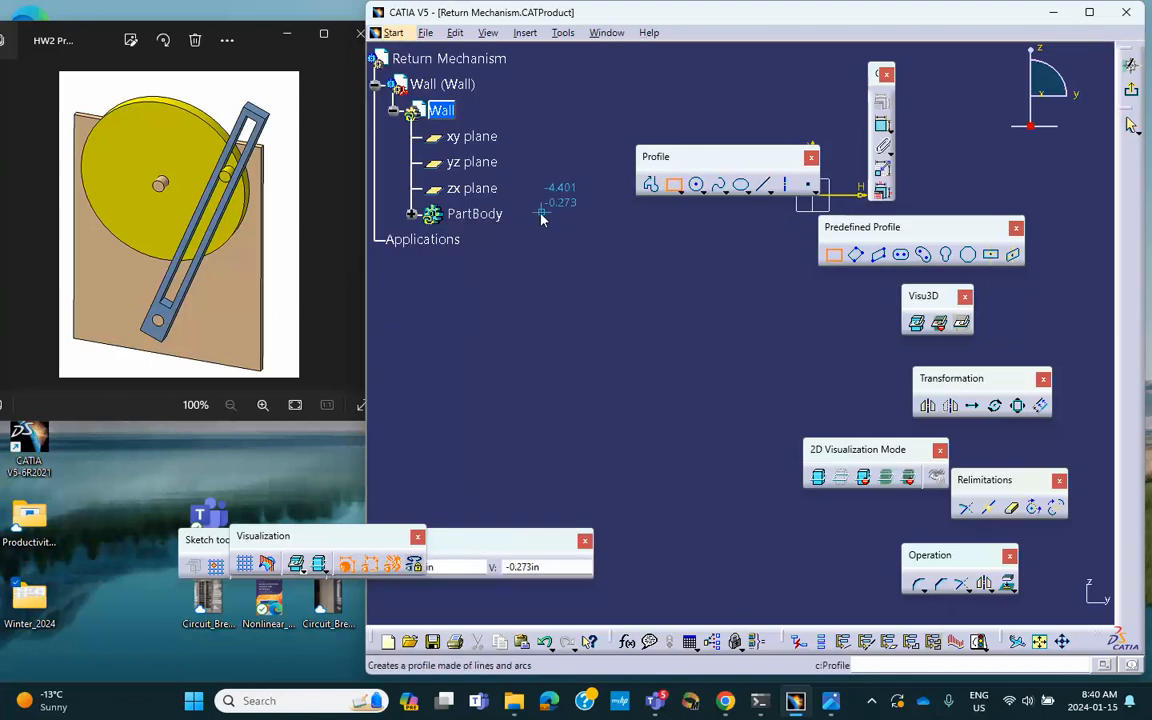
click(540, 218)
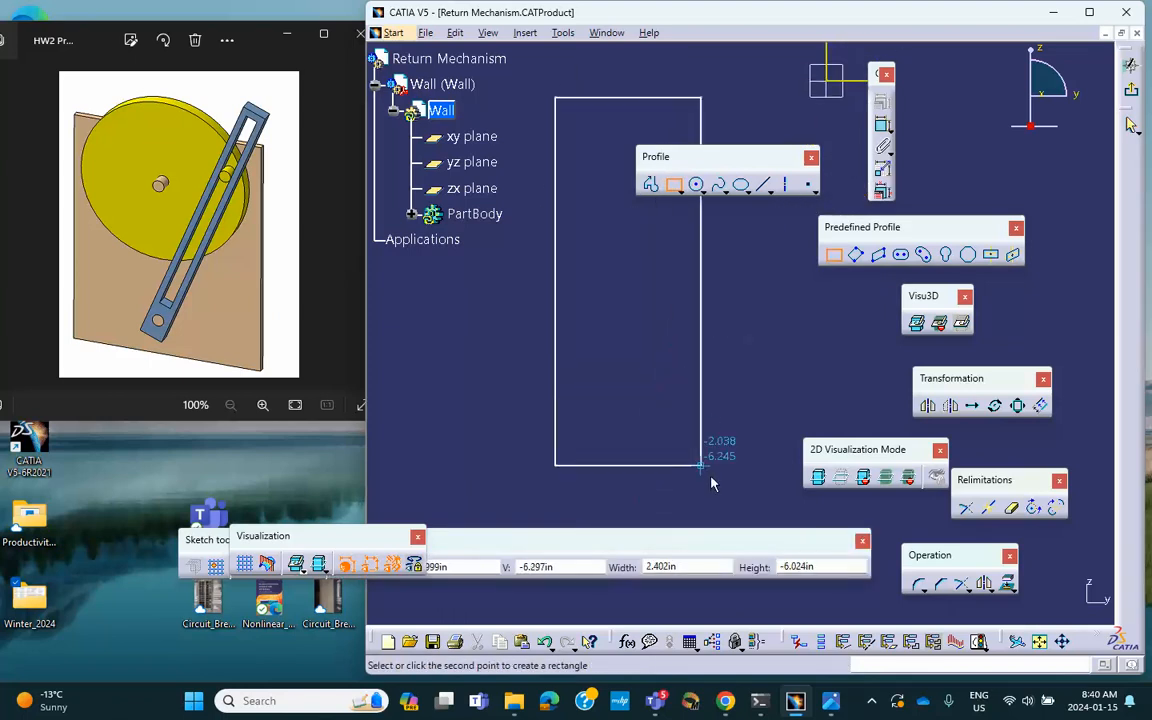
click(853, 523)
ctrl+middle_drag(616, 343, 620, 405)
middle_drag(547, 427, 458, 463)
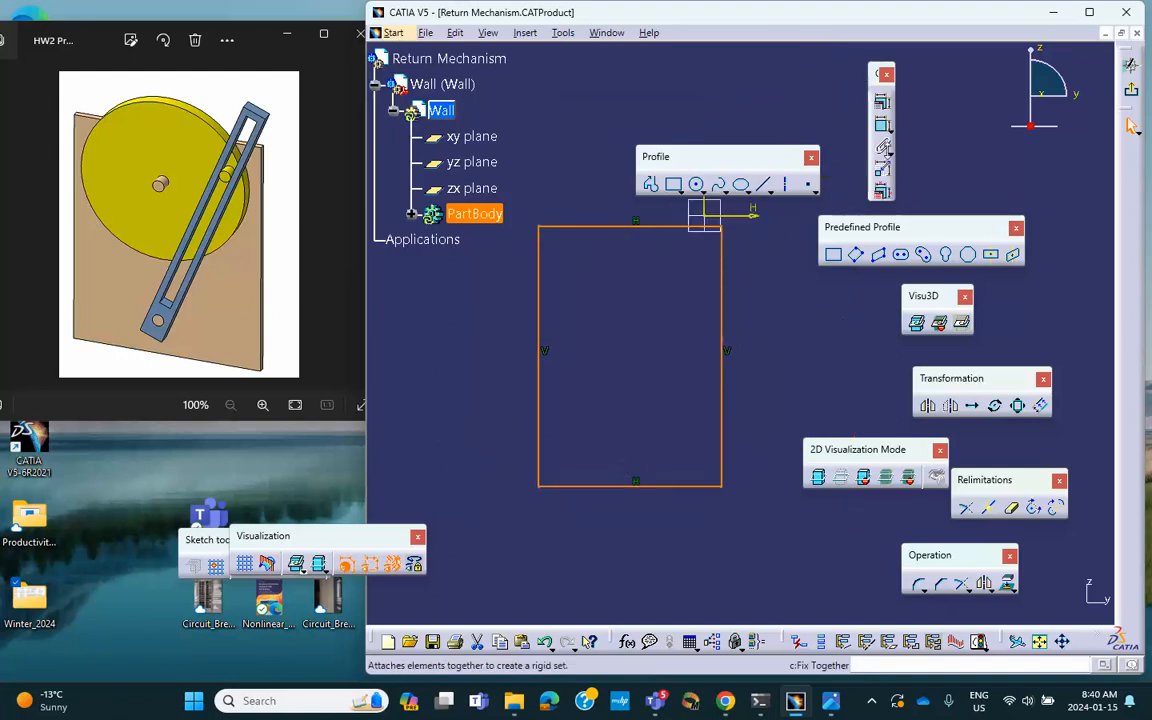
Step: Add a small circle near the middle of the rectangle's lower edge and exit the sketch
click(696, 185)
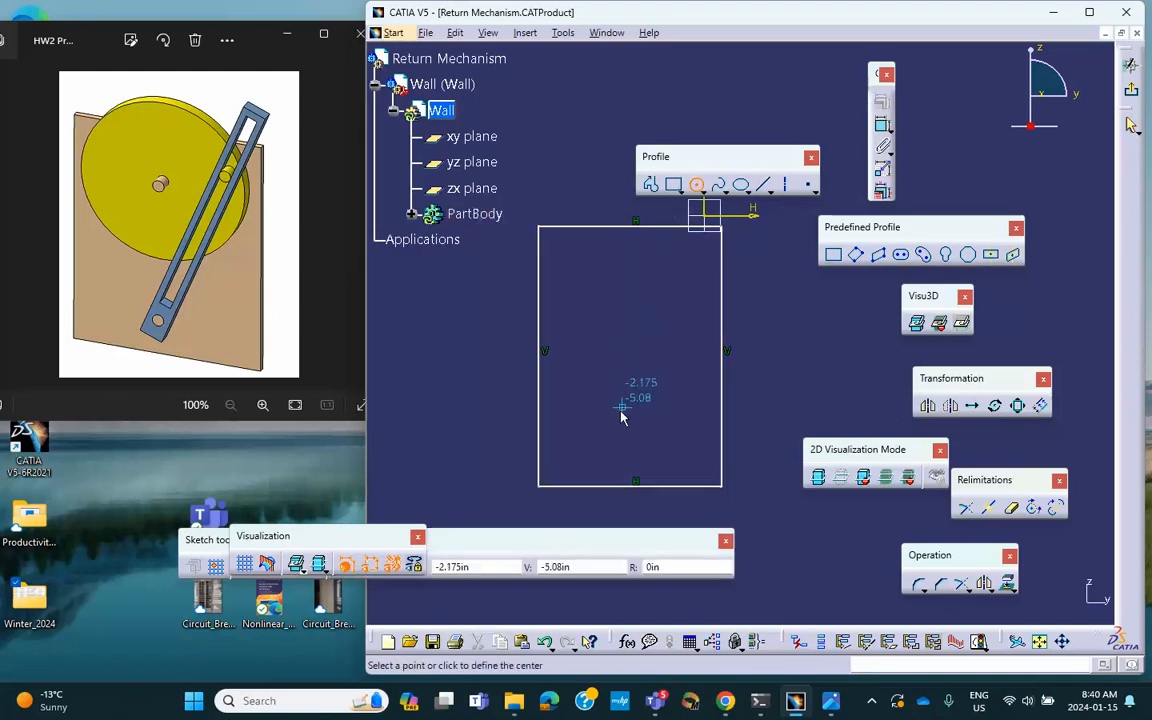
click(630, 462)
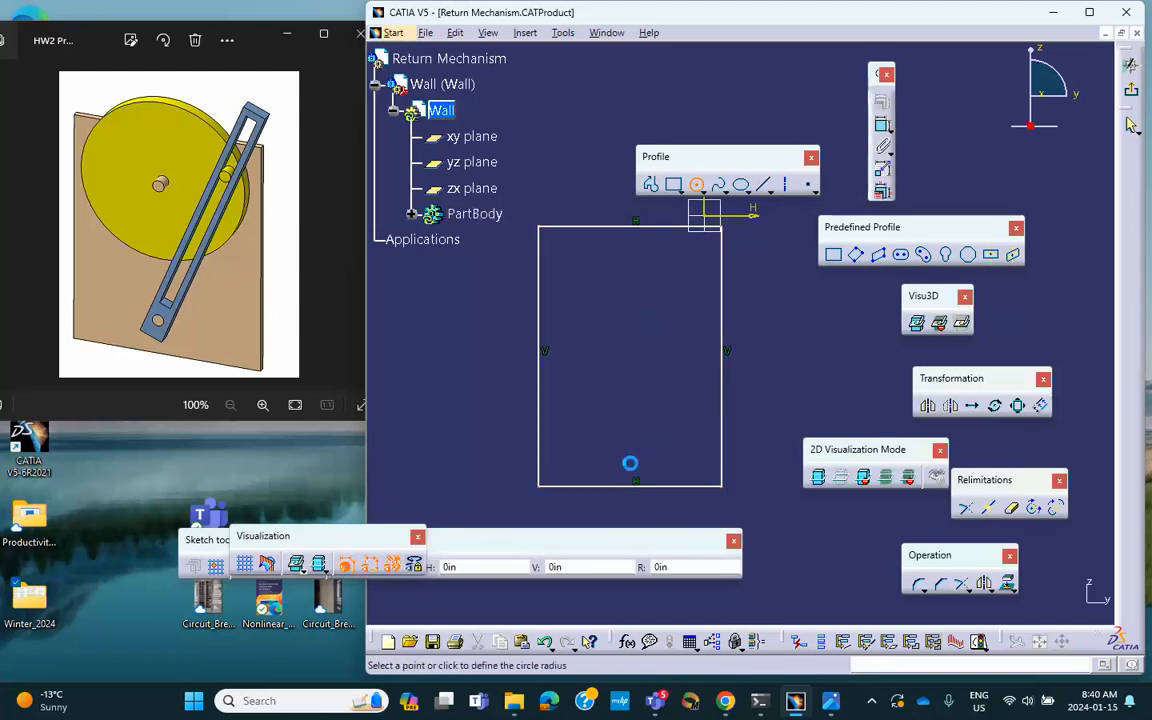
click(640, 467)
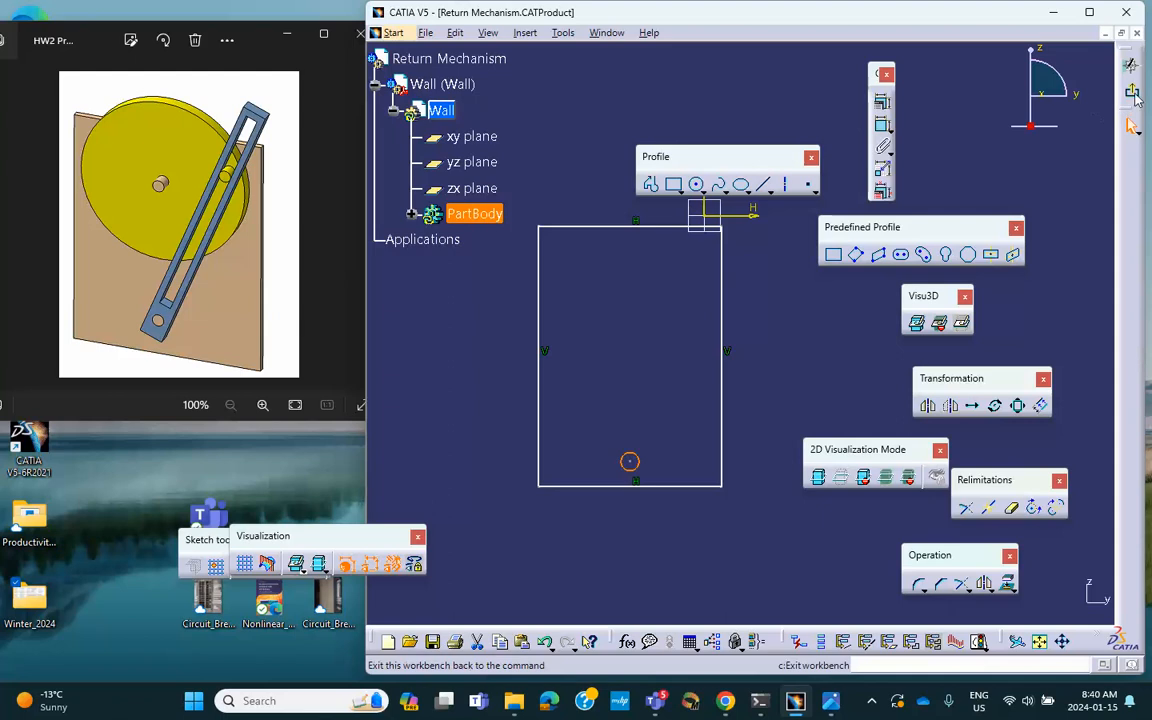
click(1131, 125)
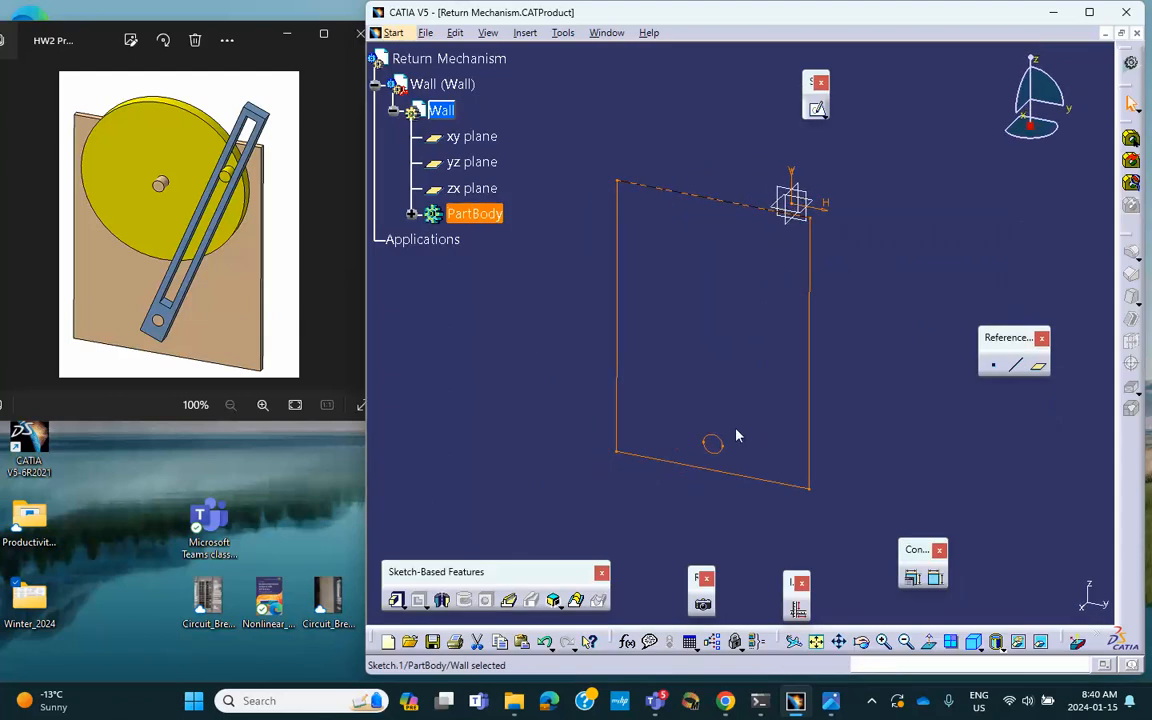
Step: Start a Multi-Pad from the wall sketch and give the rectangular domain a length of 0.2 in
click(401, 604)
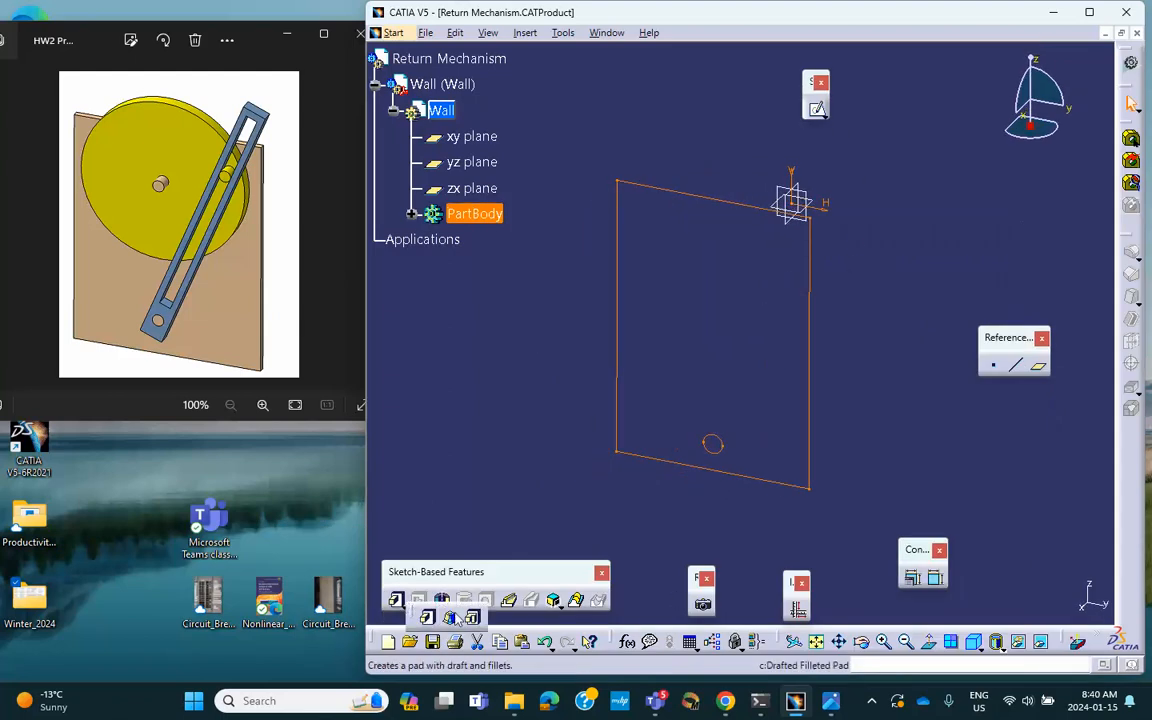
click(472, 618)
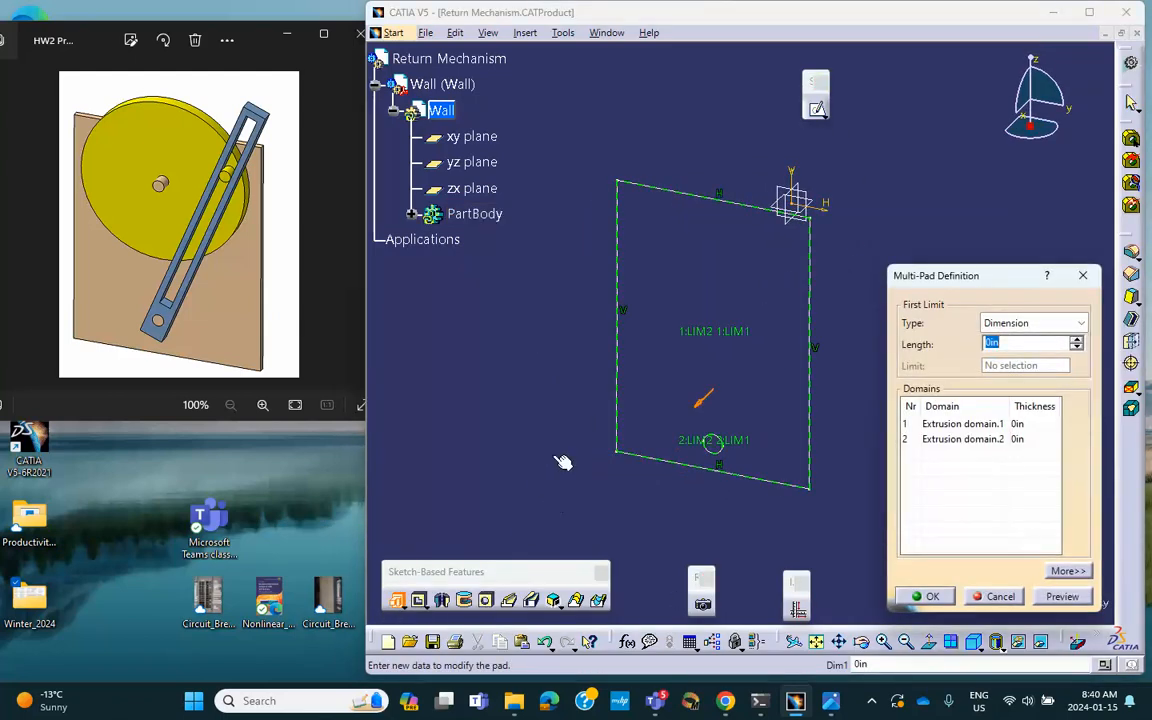
middle_drag(745, 336, 674, 313)
click(905, 424)
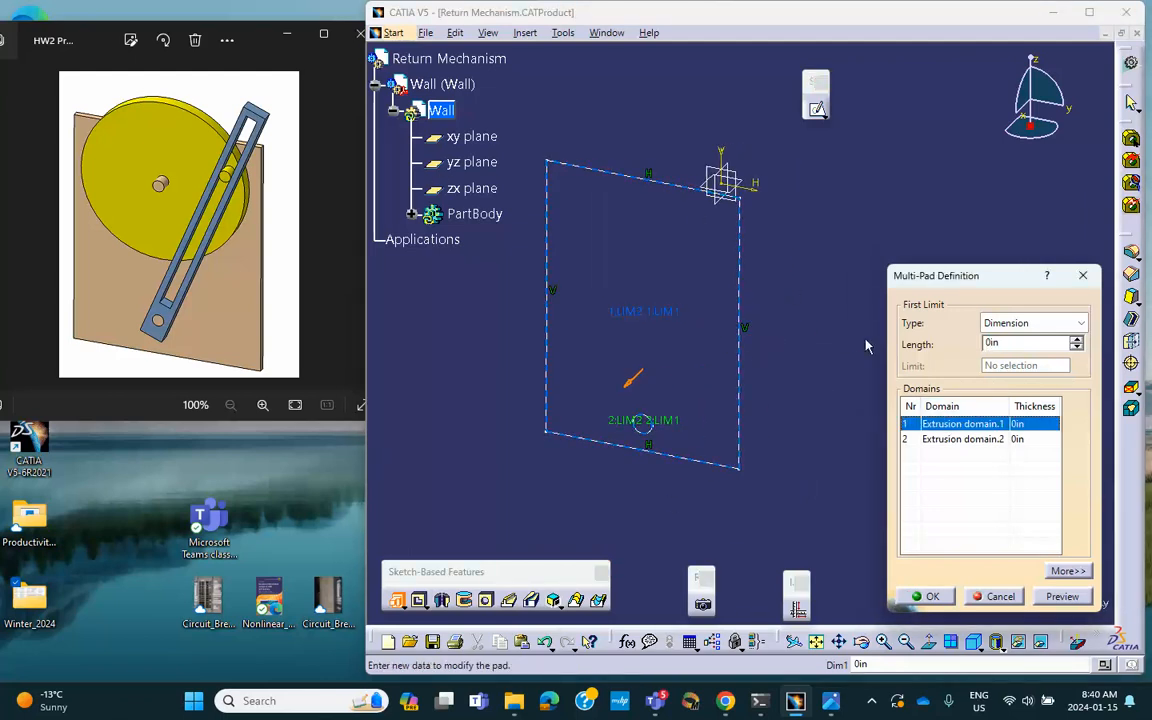
drag(1013, 342, 938, 336)
text(.2)
click(1060, 597)
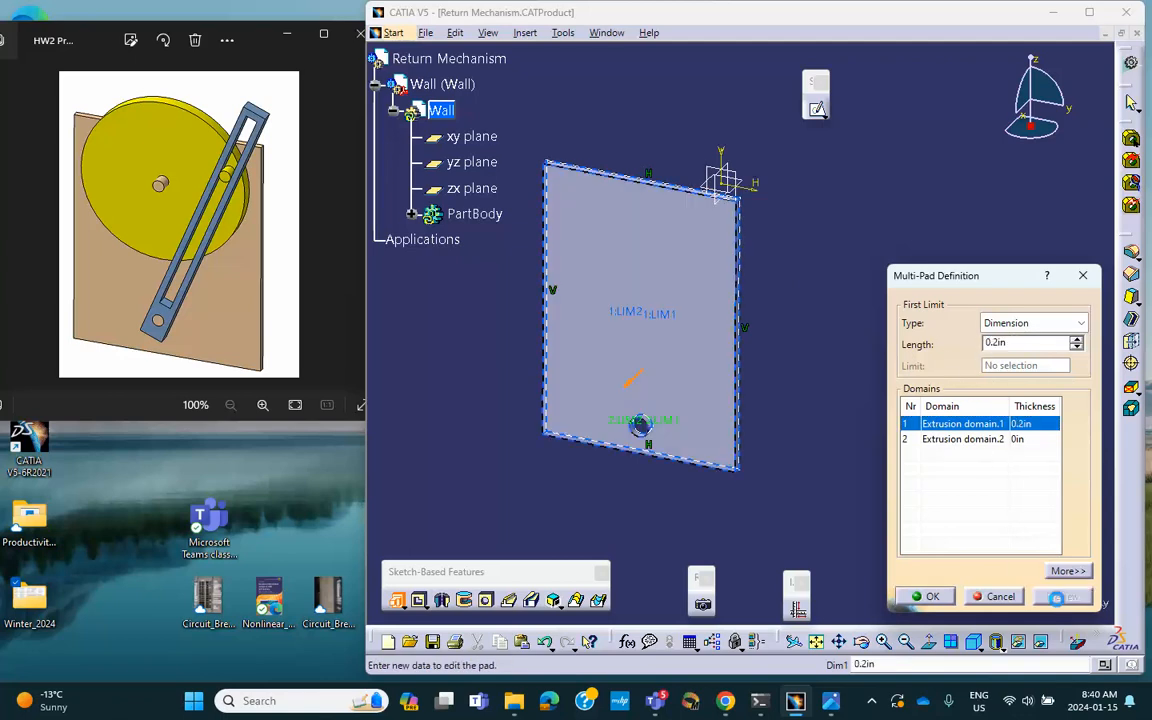
Step: Set the circular domain's length to 0.4 in and complete the multi-pad
click(950, 446)
double_click(1009, 344)
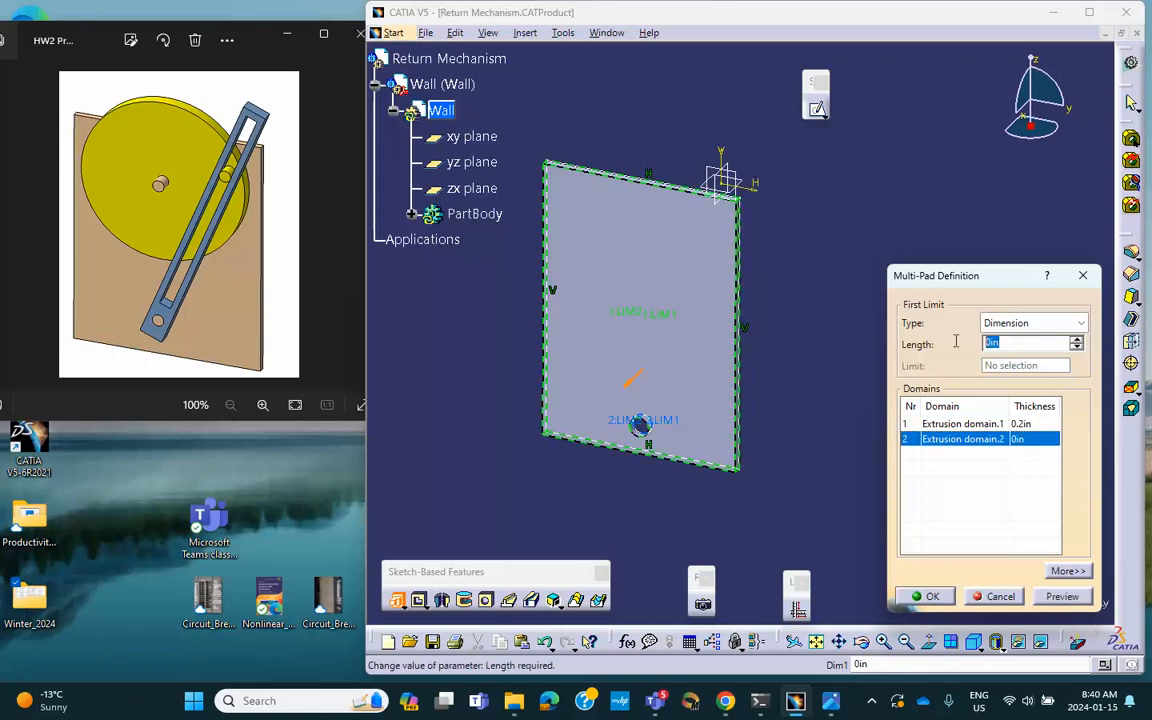
text(.4)
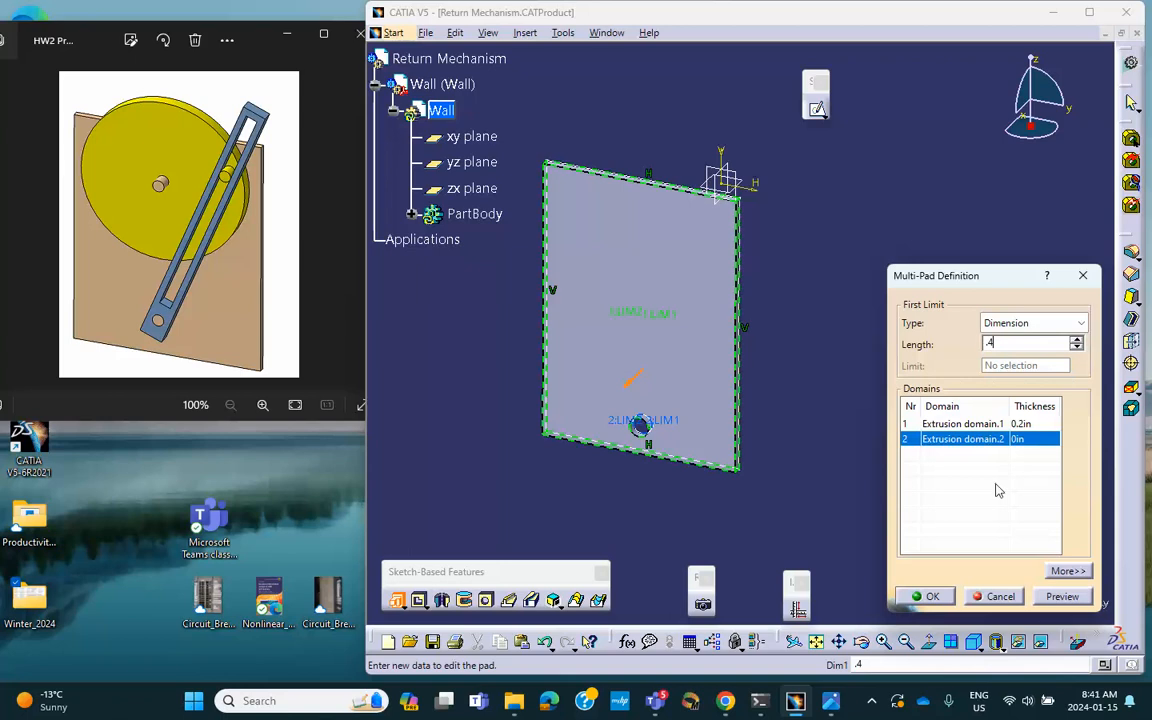
key(Return)
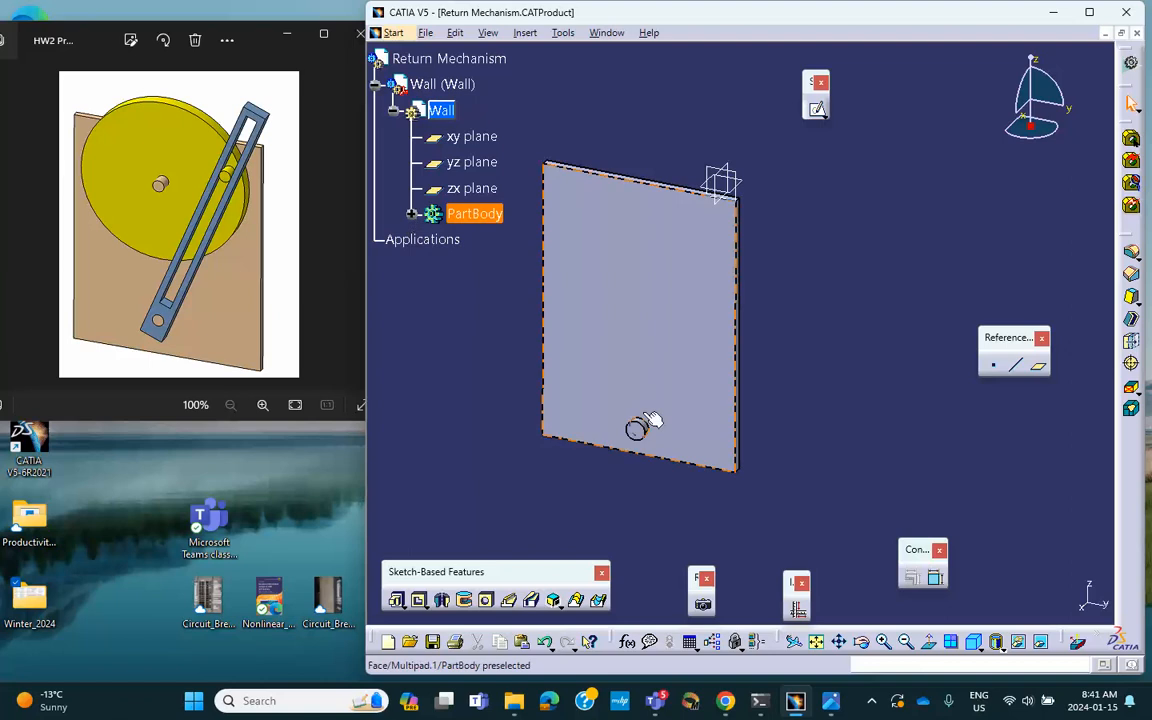
Step: Edit the Wall's multi-pad and set the circular domain's length to 0.6 in
click(411, 215)
double_click(452, 238)
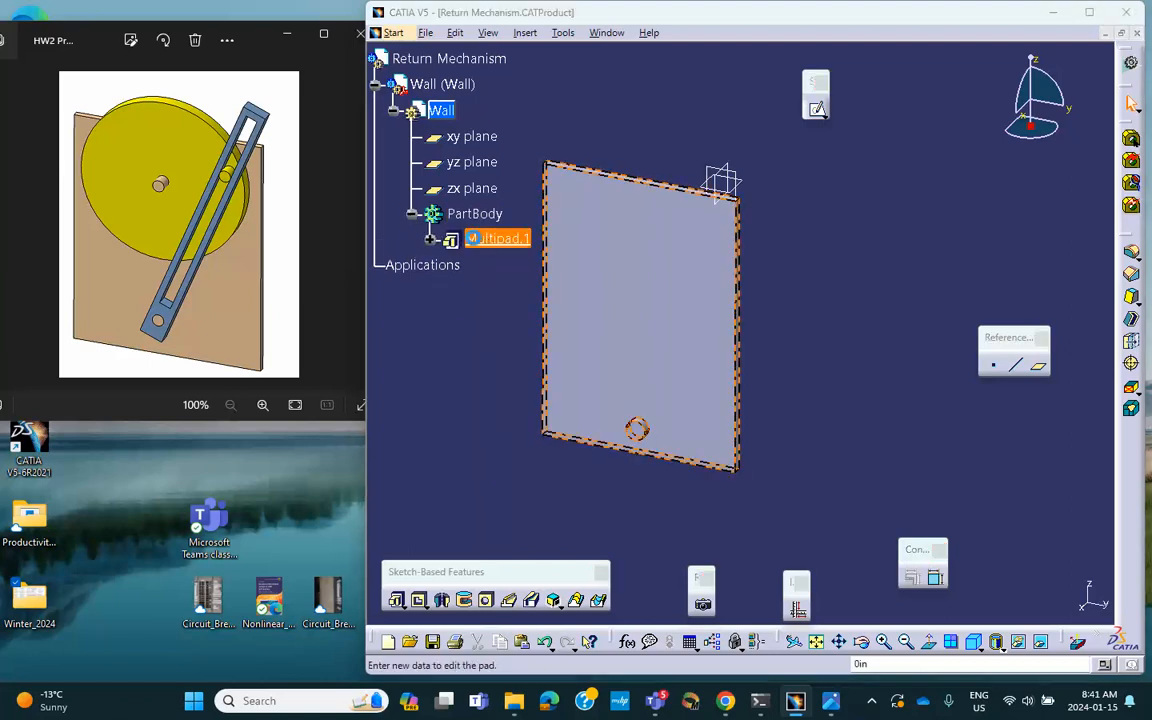
click(960, 439)
double_click(1020, 342)
text(.)
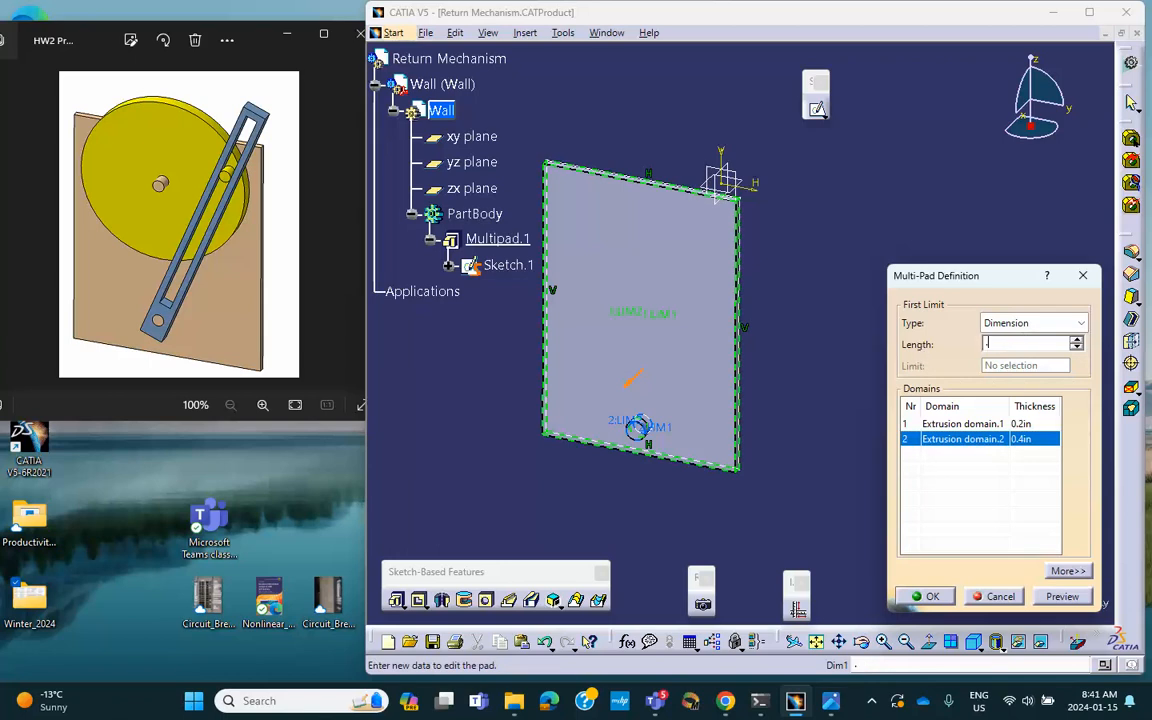
text(6in)
key(Return)
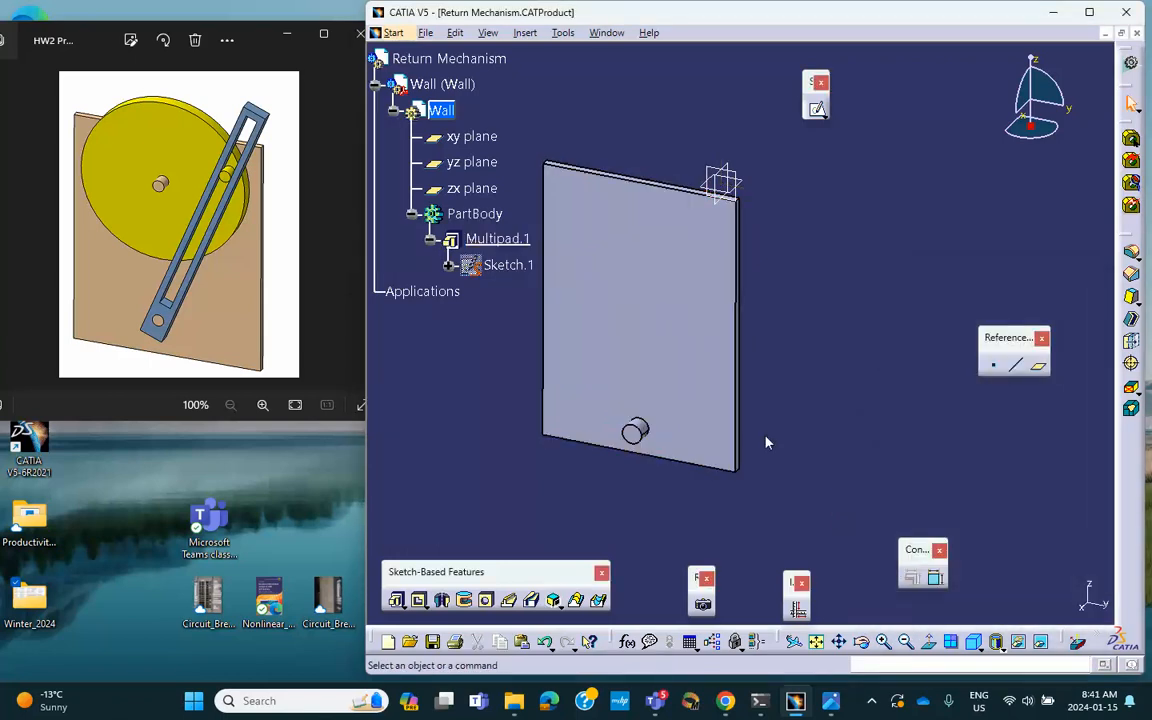
Step: Activate the Return Mechanism assembly and save it, agreeing to save the other linked documents
double_click(474, 60)
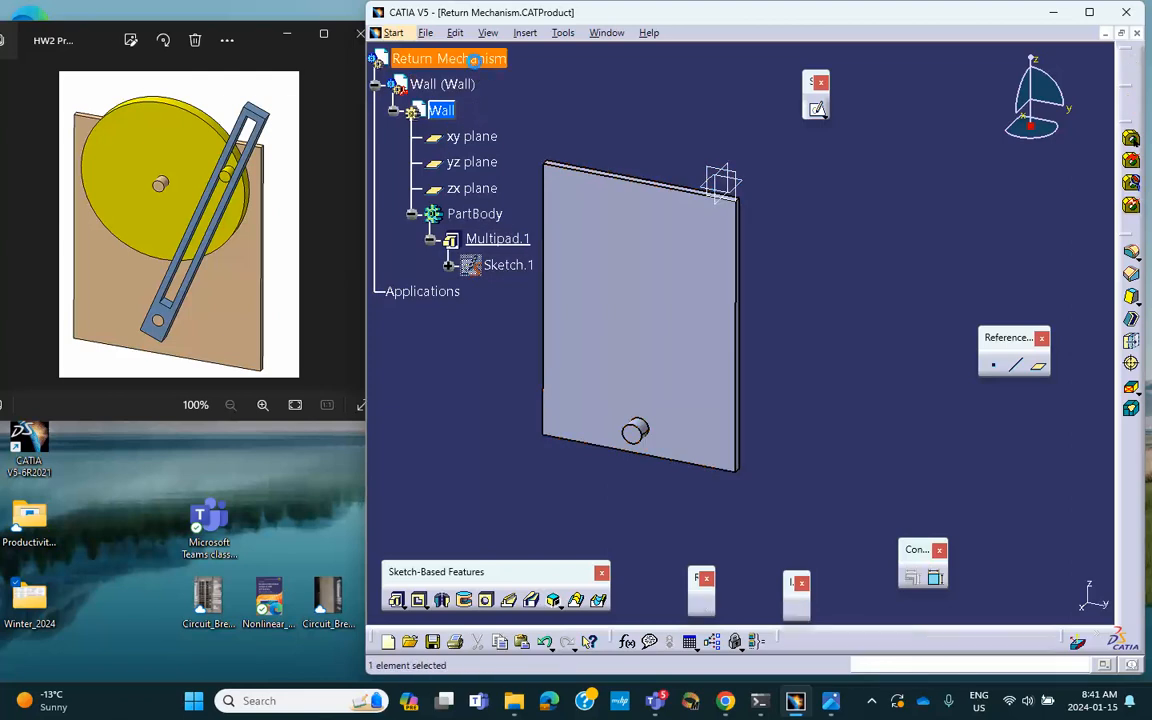
click(433, 643)
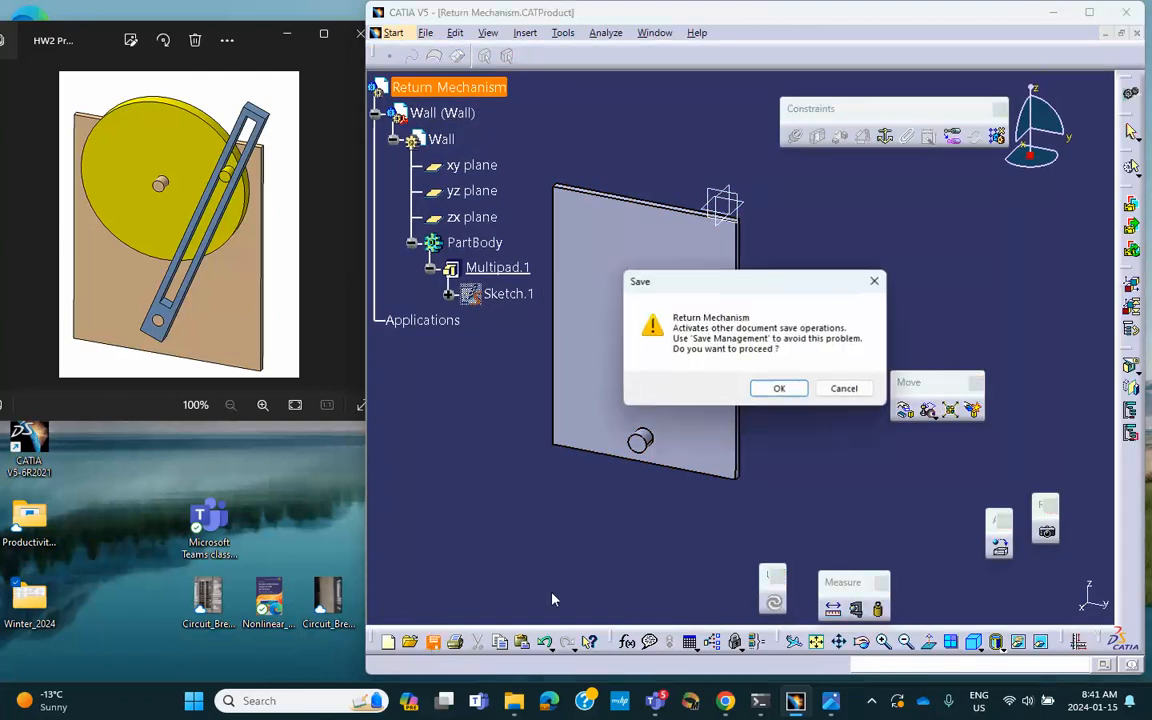
click(779, 389)
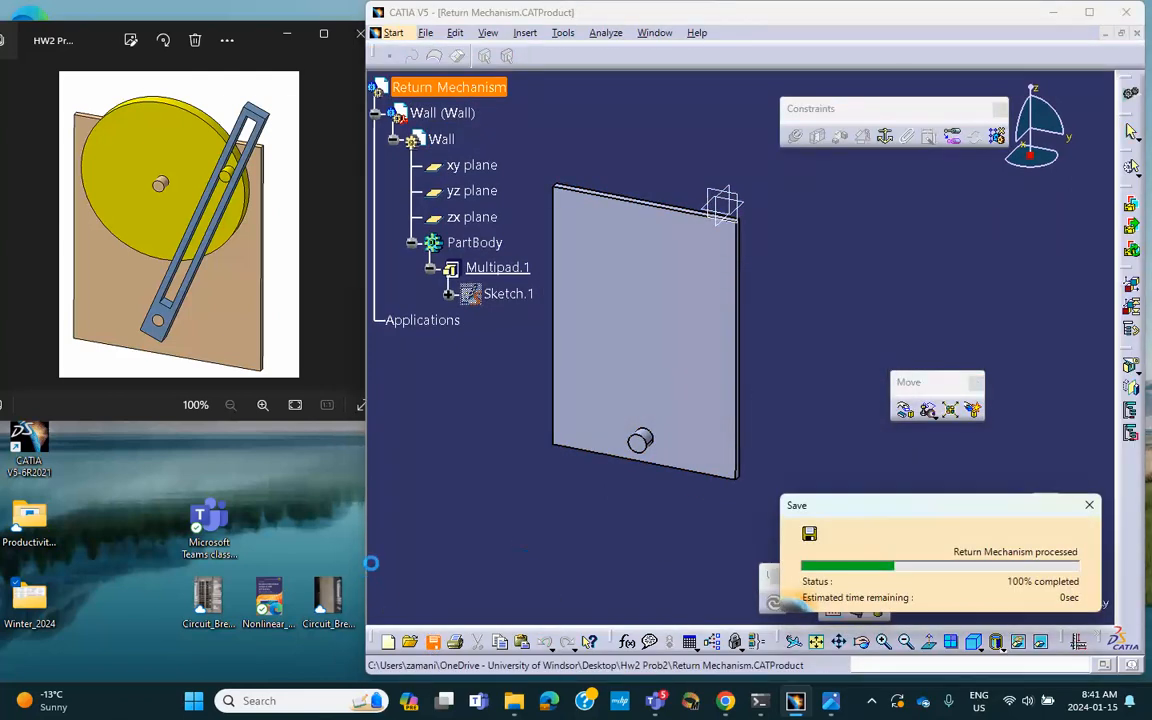
click(394, 139)
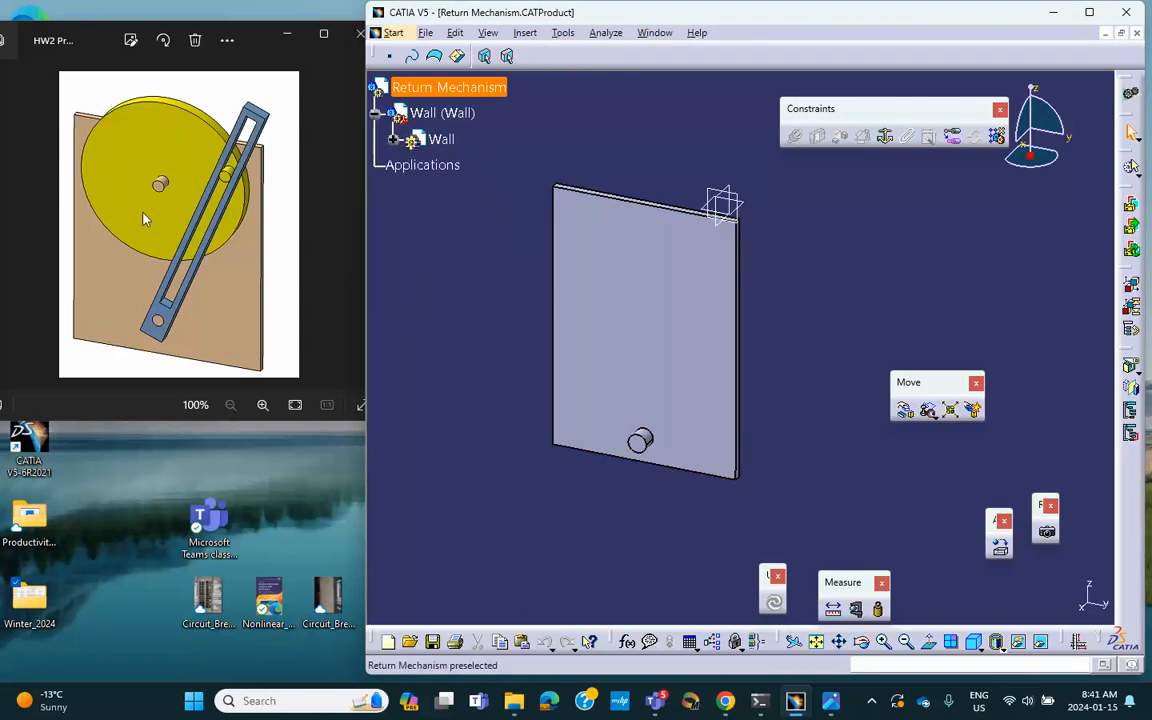
click(525, 33)
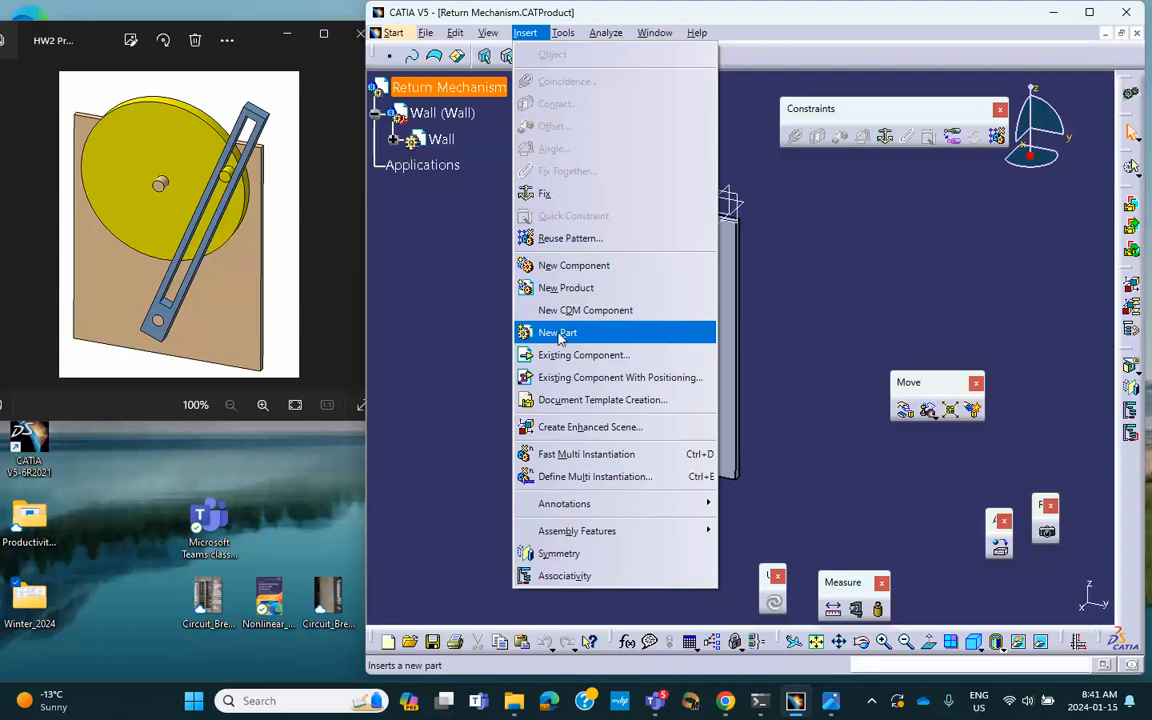
click(405, 341)
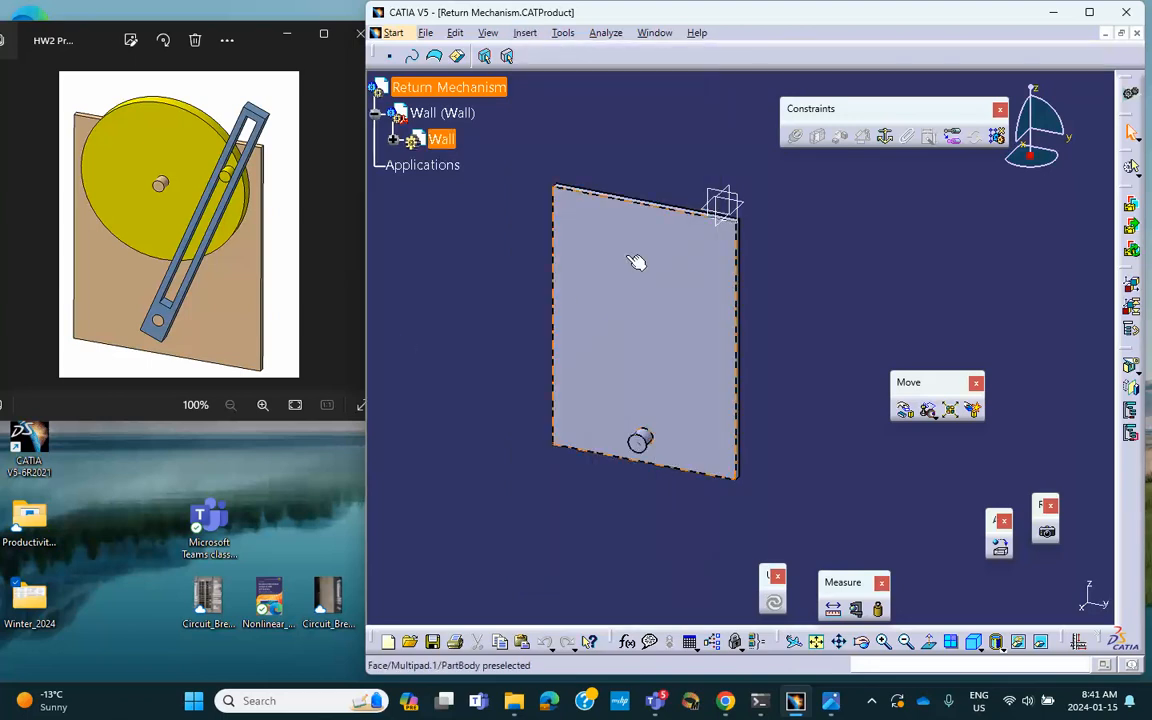
Step: Add a second circle of about 0.25 in radius to the wall sketch, in the rectangle's upper part above the existing one, and exit
click(394, 140)
double_click(508, 295)
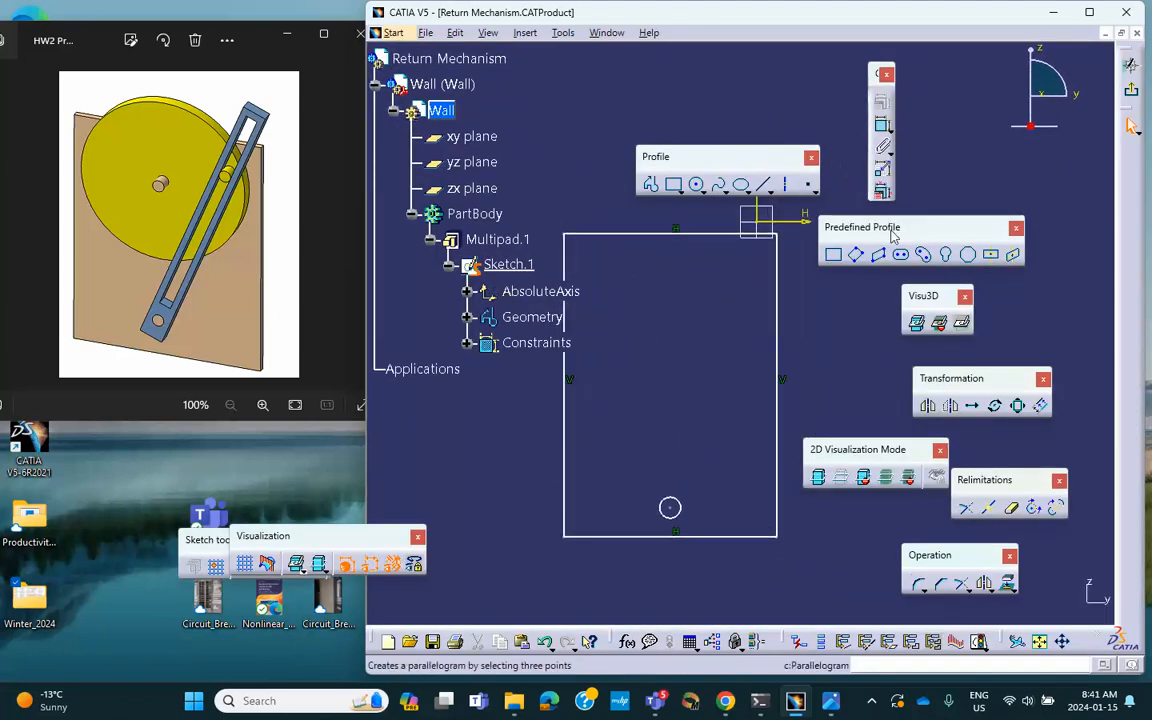
click(696, 184)
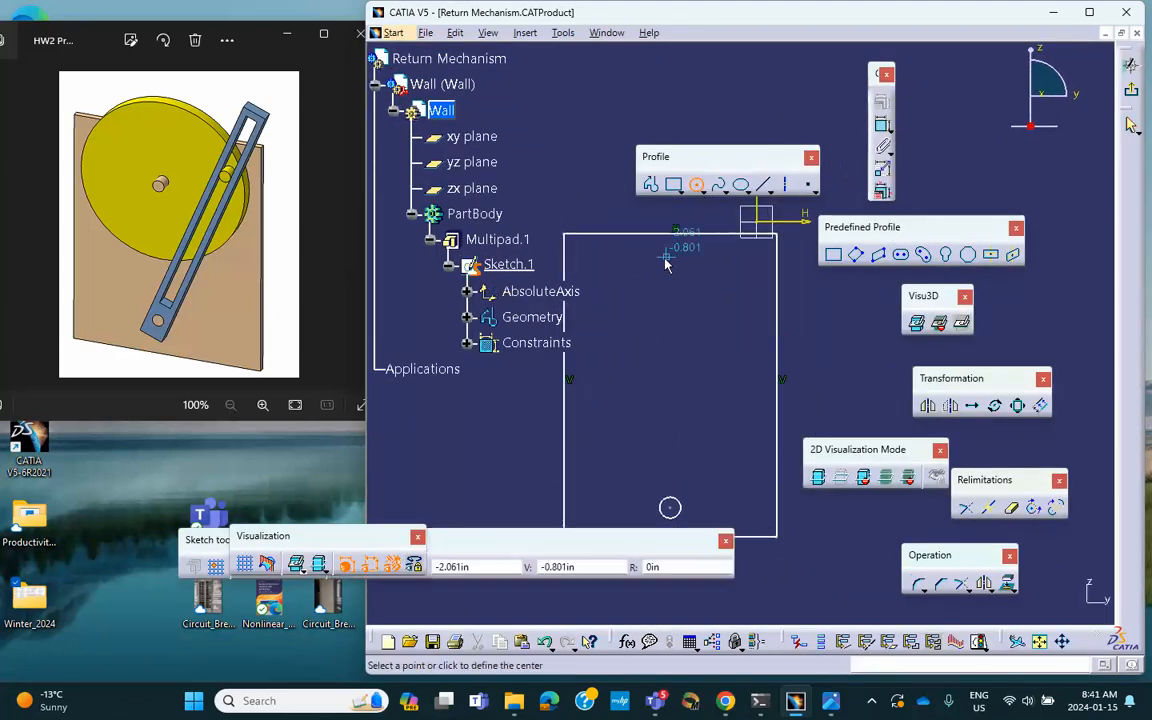
click(670, 316)
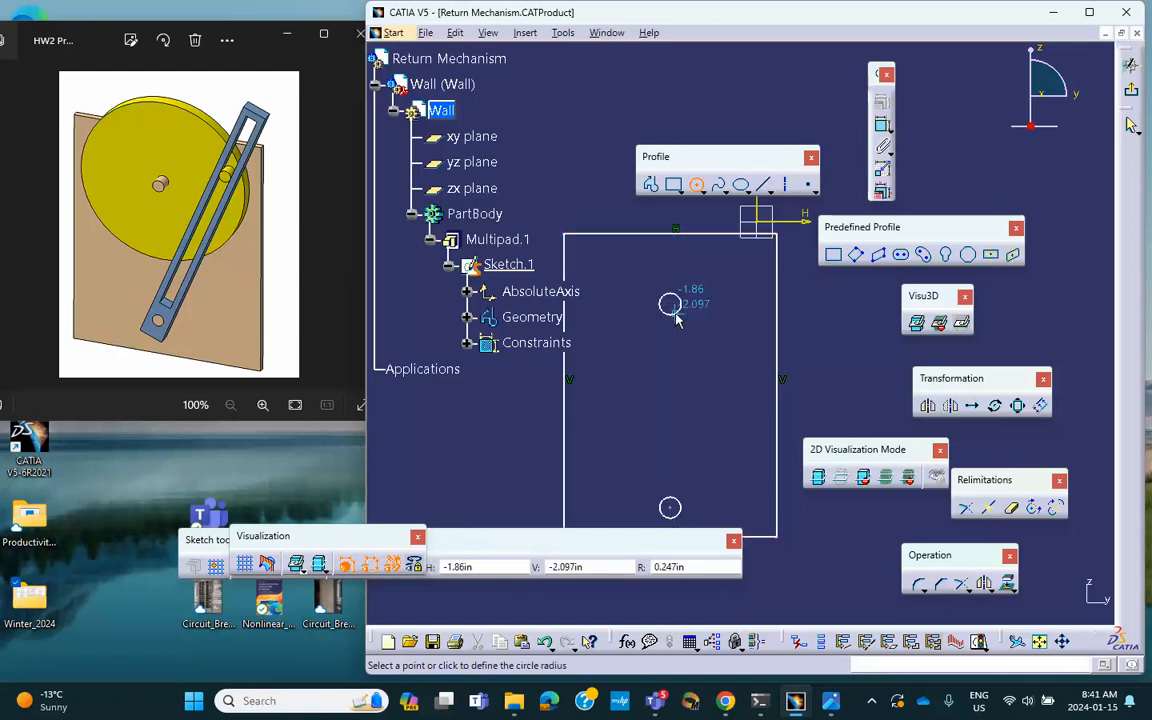
click(676, 312)
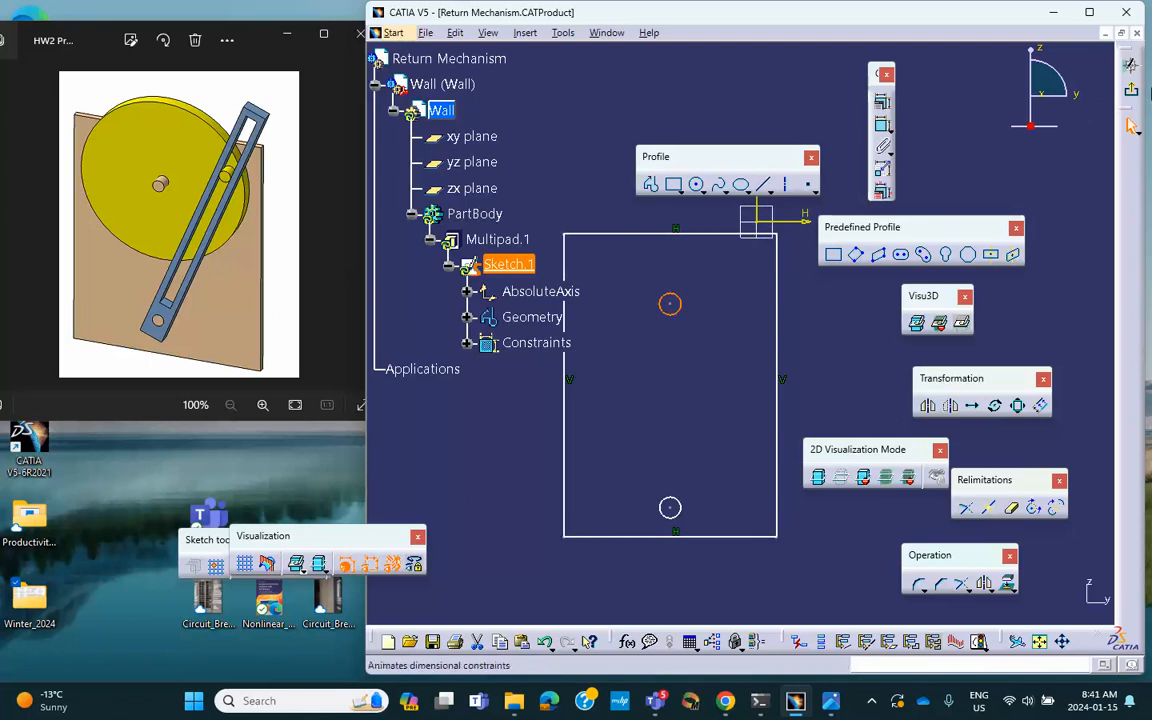
click(1132, 124)
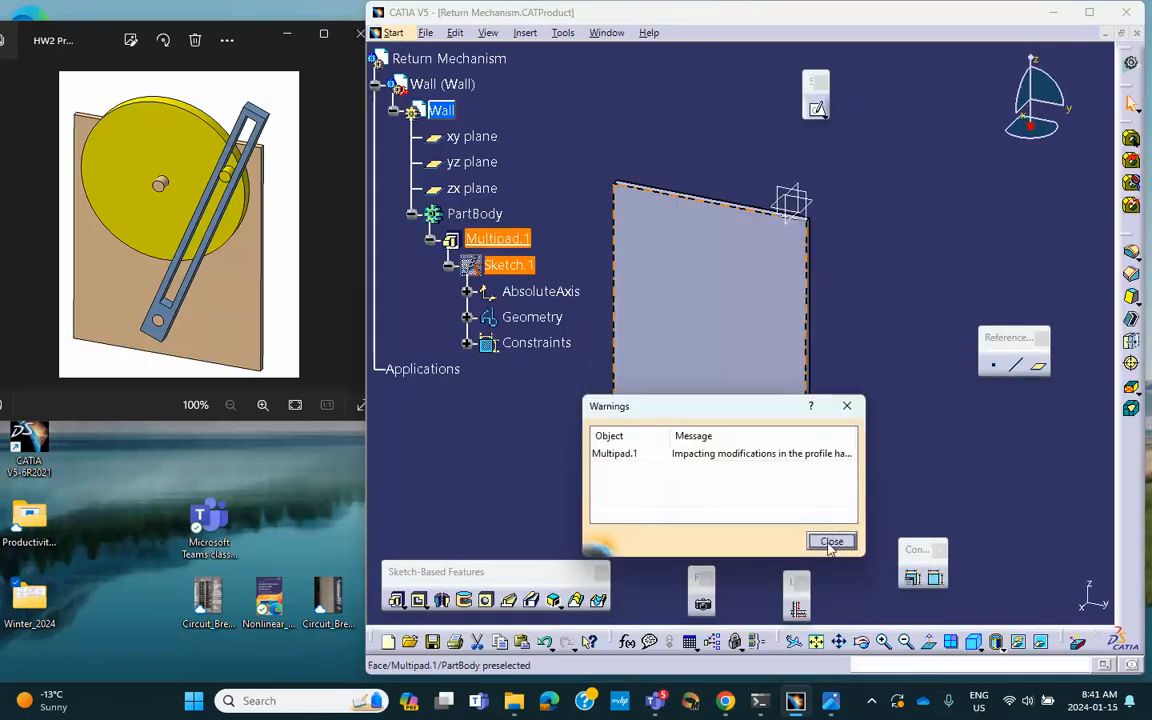
click(831, 543)
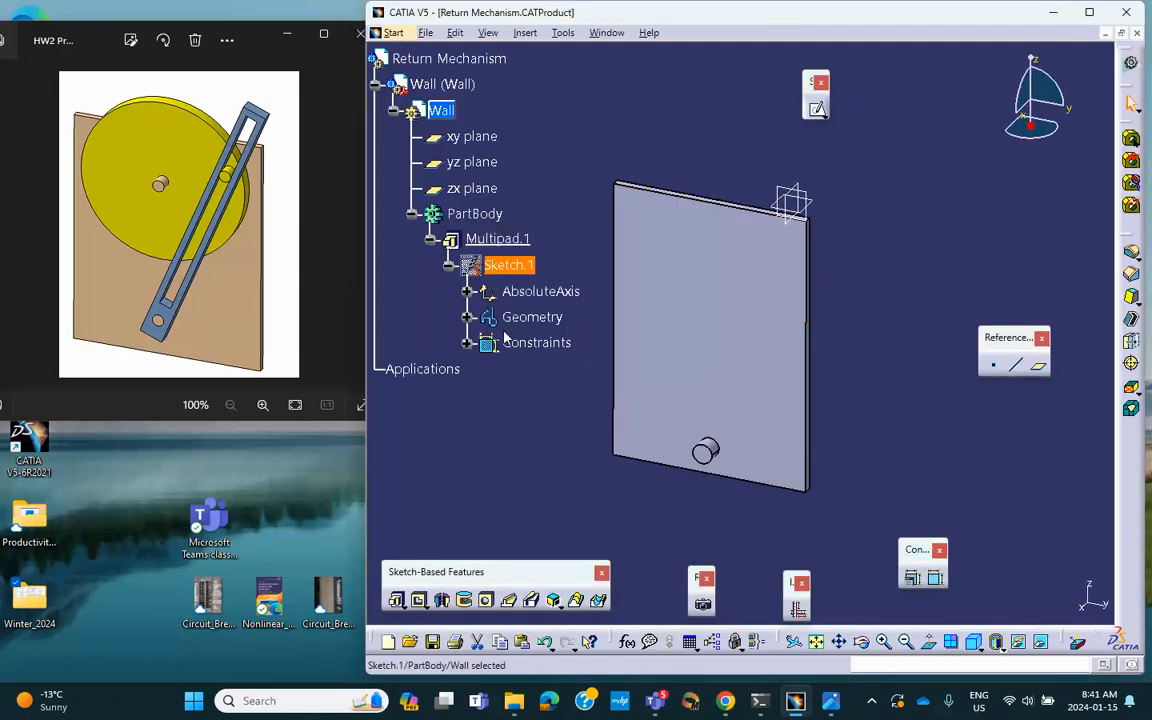
Step: Edit the Wall's multi-pad and set the upper circle's domain length to 0.6 in
double_click(510, 240)
click(875, 390)
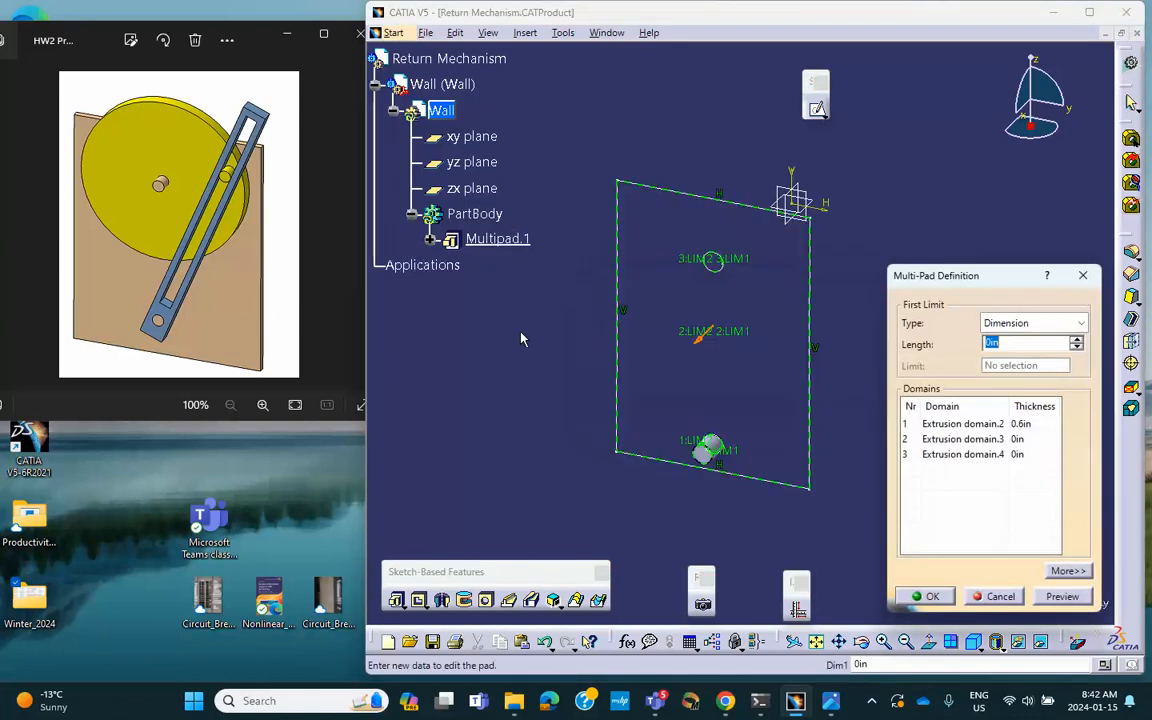
click(957, 441)
click(957, 456)
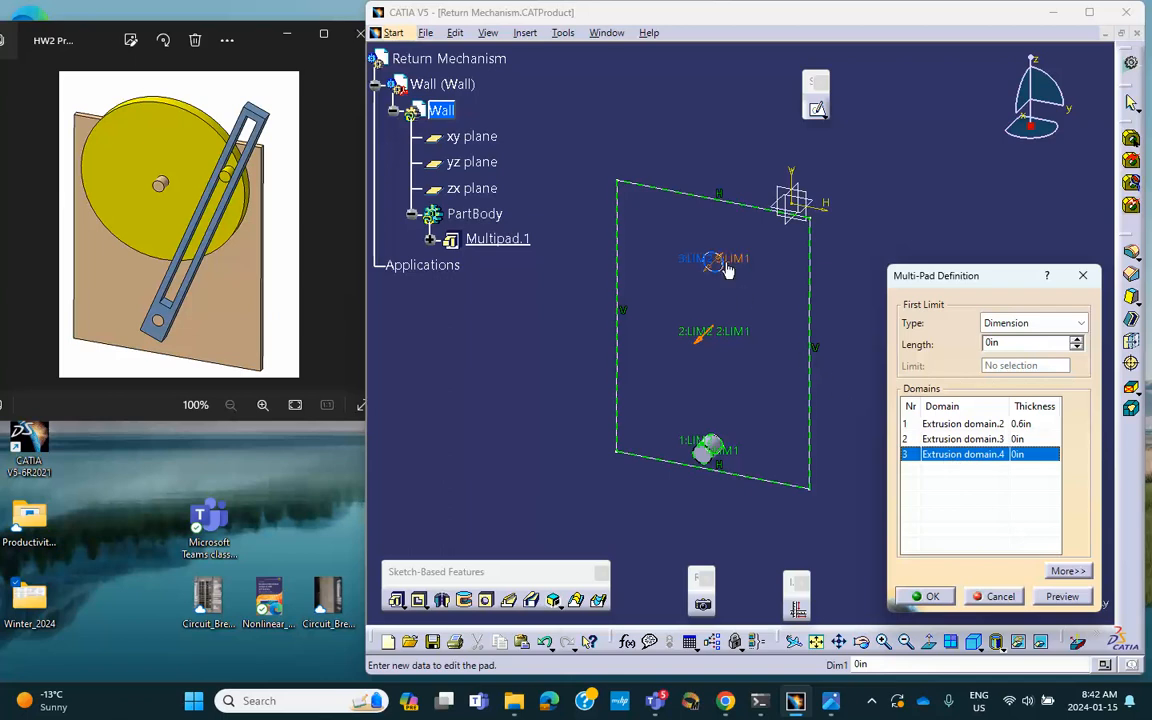
double_click(1013, 342)
Step: Enter a new length for the rectangular plate domain and complete the multi-pad
click(980, 440)
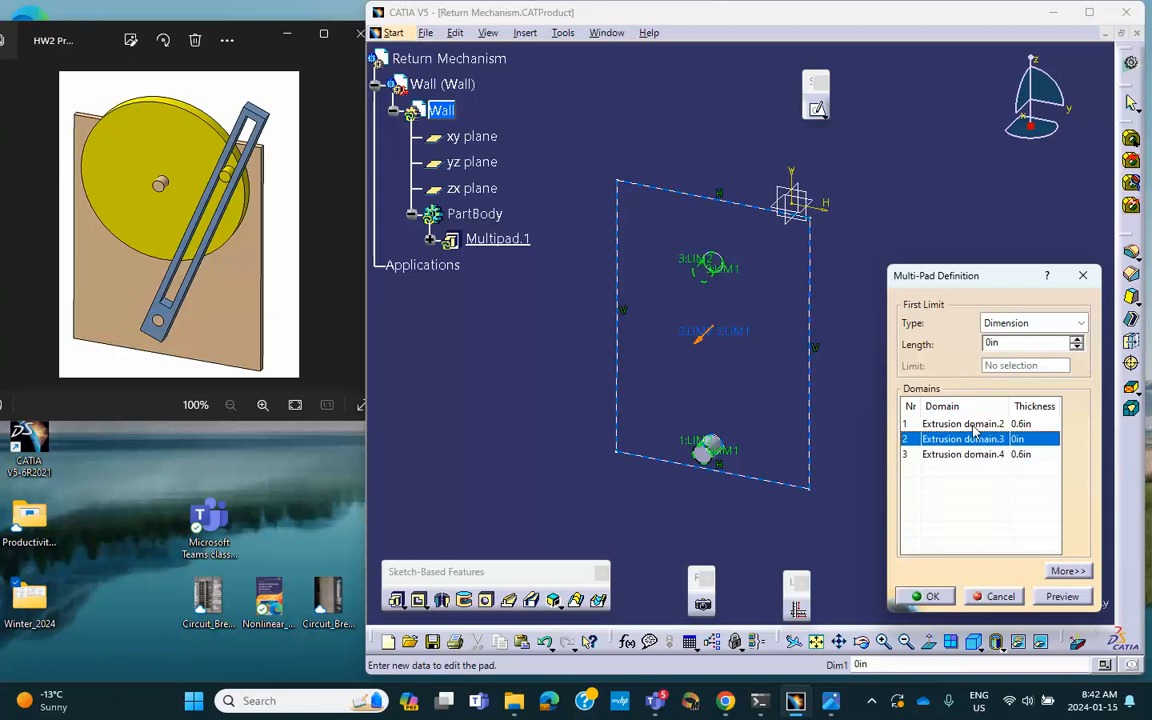
double_click(1005, 342)
text(.)
click(947, 596)
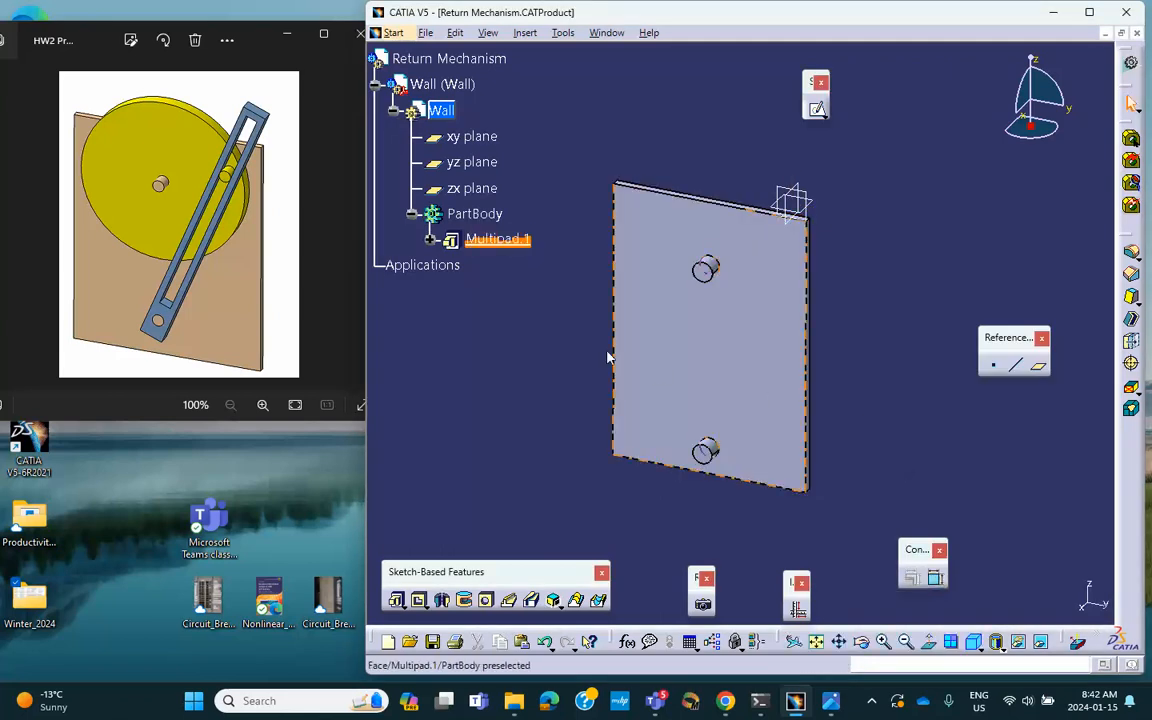
Step: Activate the Return Mechanism assembly and insert a new part that uses the assembly's origin point
scroll(507, 306, up, 3)
double_click(449, 172)
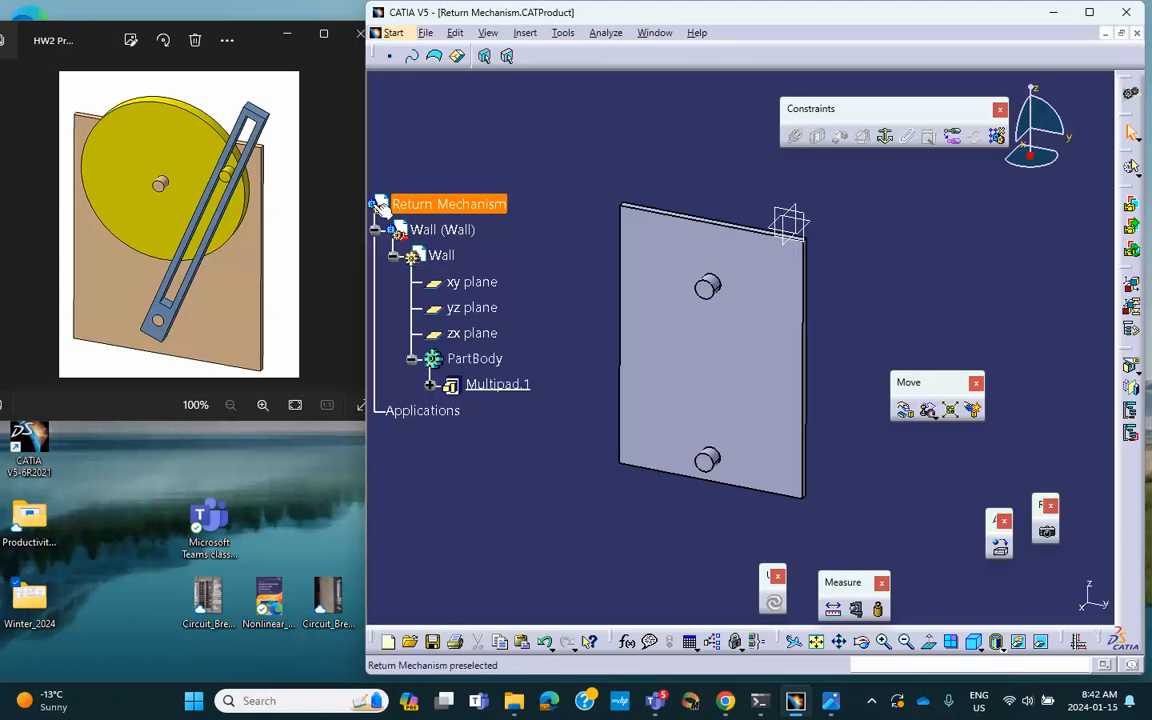
click(374, 230)
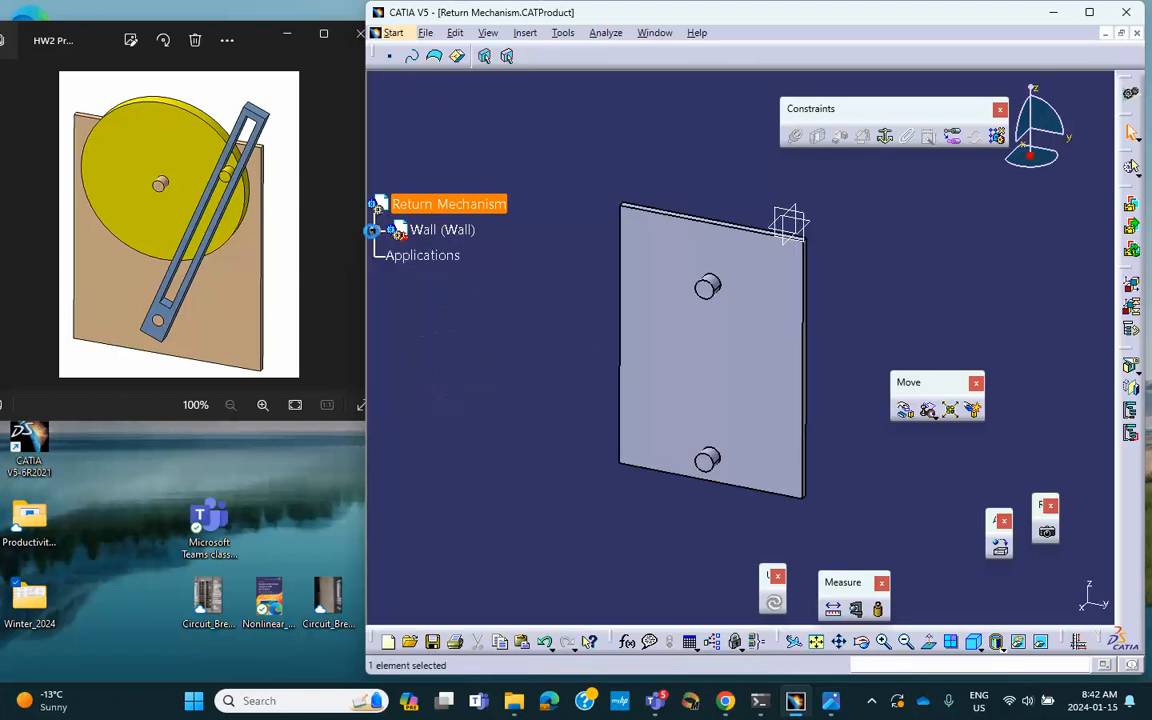
click(527, 33)
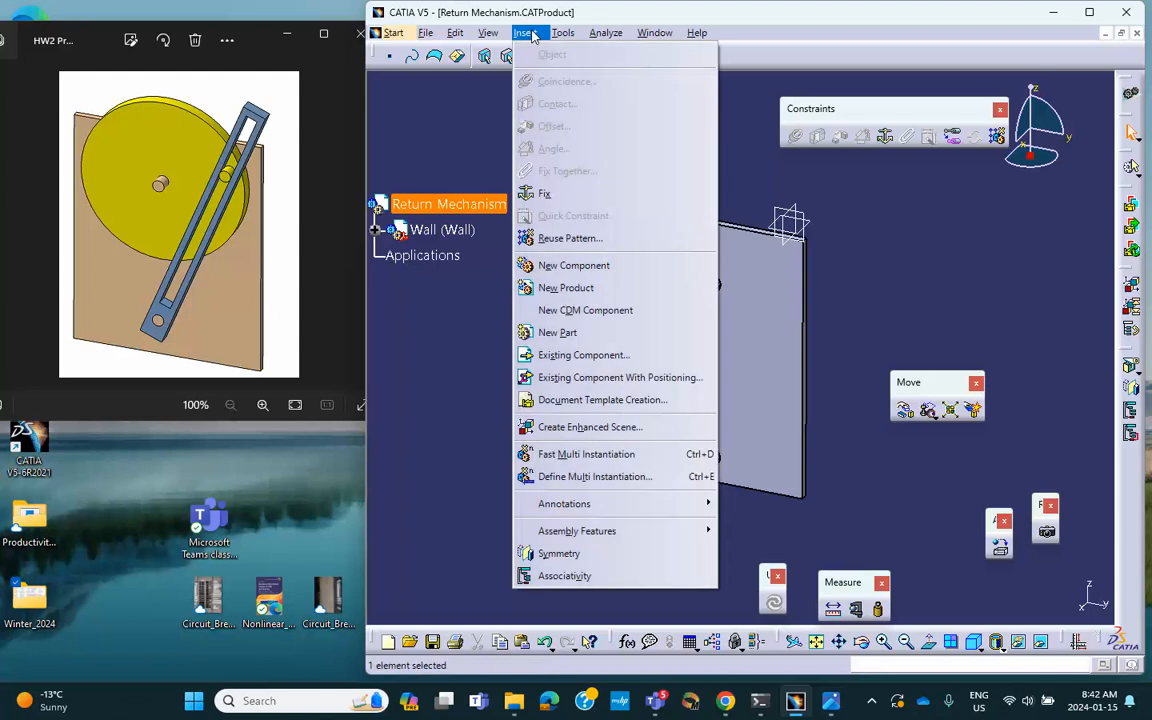
click(552, 334)
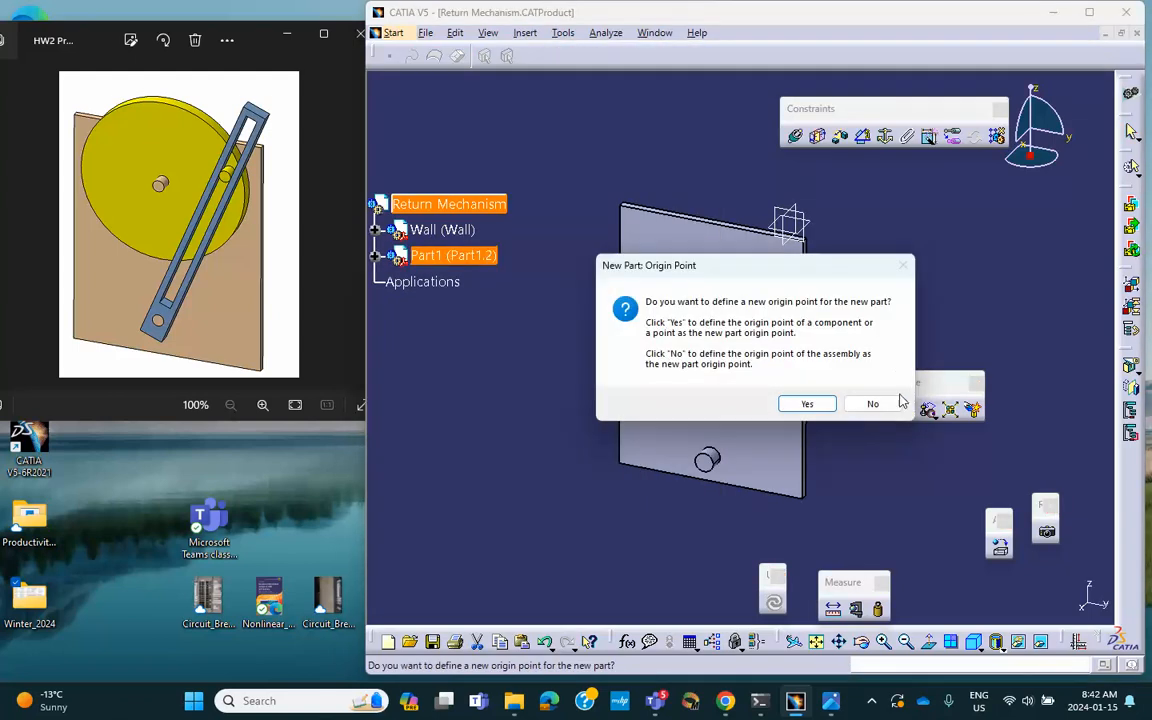
click(872, 403)
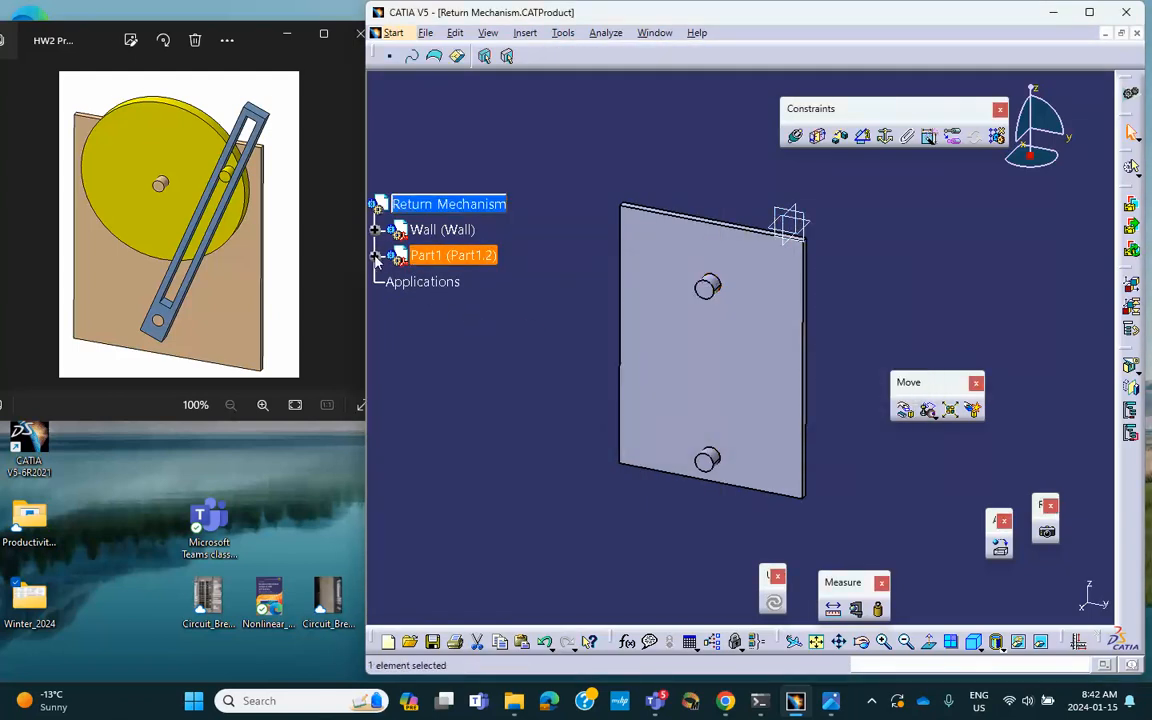
Step: Set both the instance name and the part number of the new part to disk
click(376, 256)
right_click(450, 258)
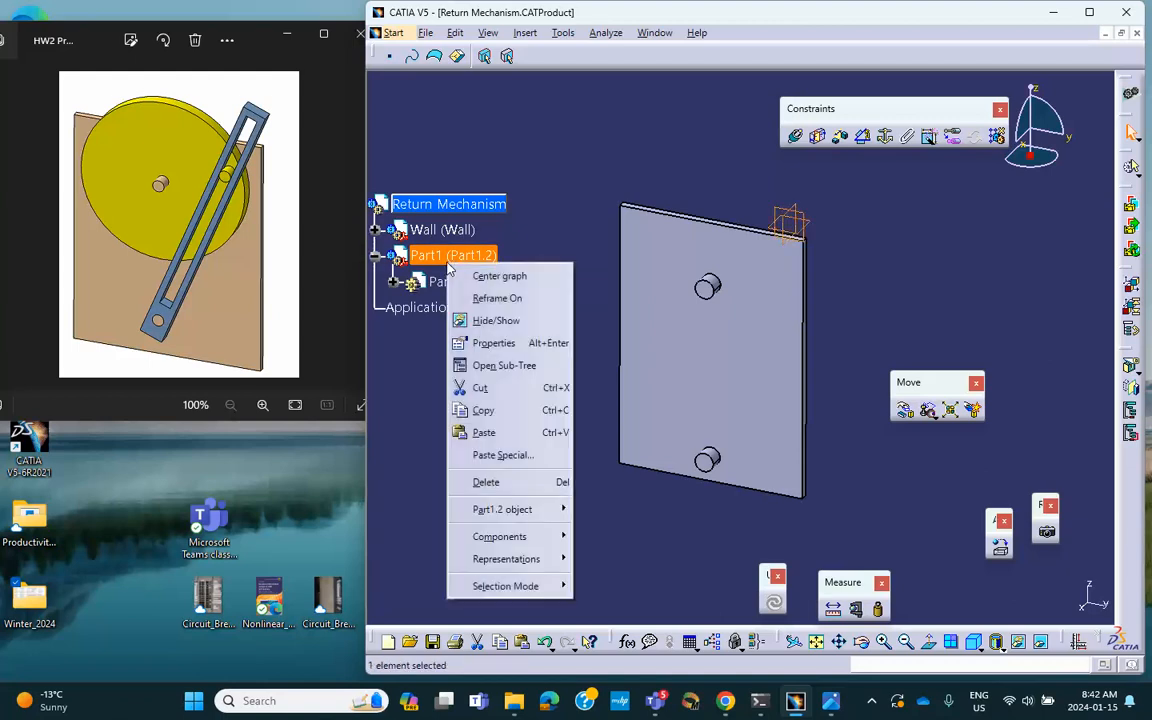
click(486, 343)
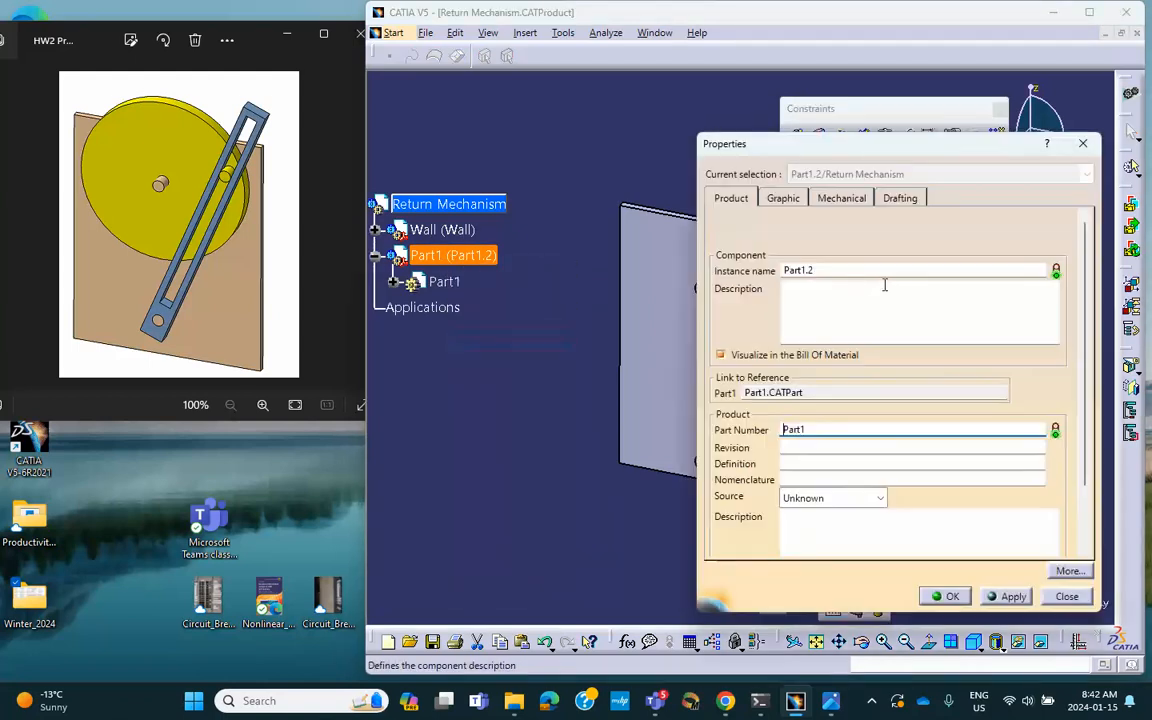
drag(833, 271, 727, 205)
text(disk)
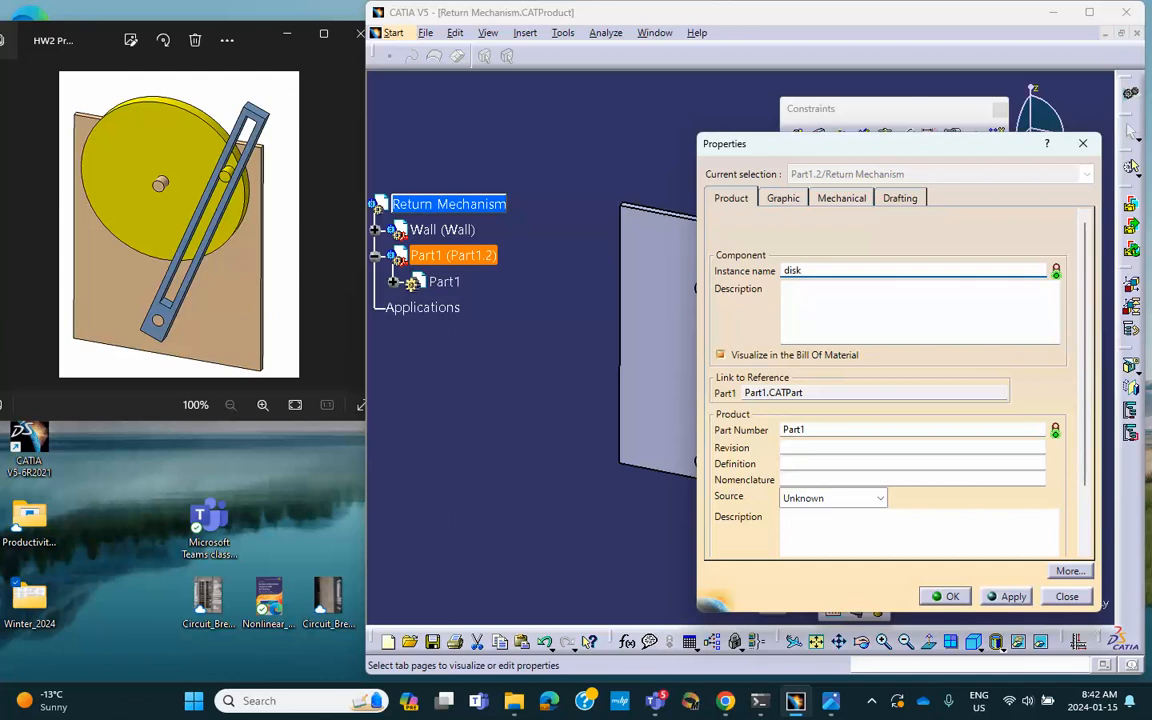
click(805, 431)
drag(805, 431, 679, 419)
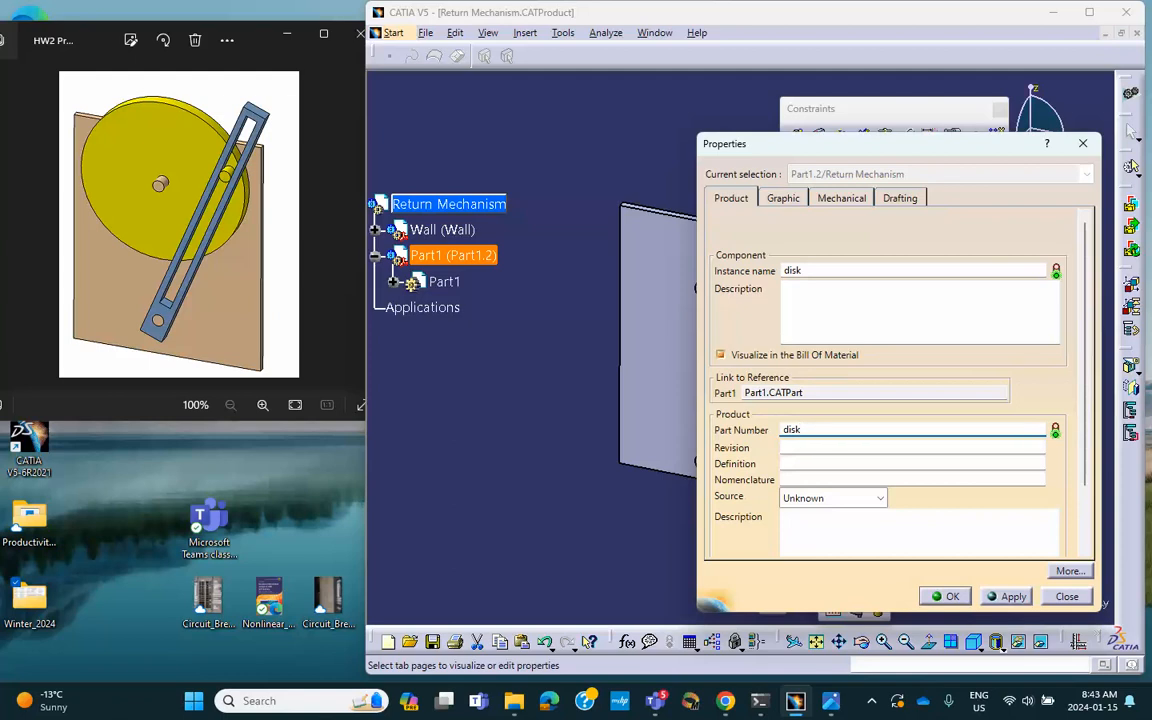
click(946, 598)
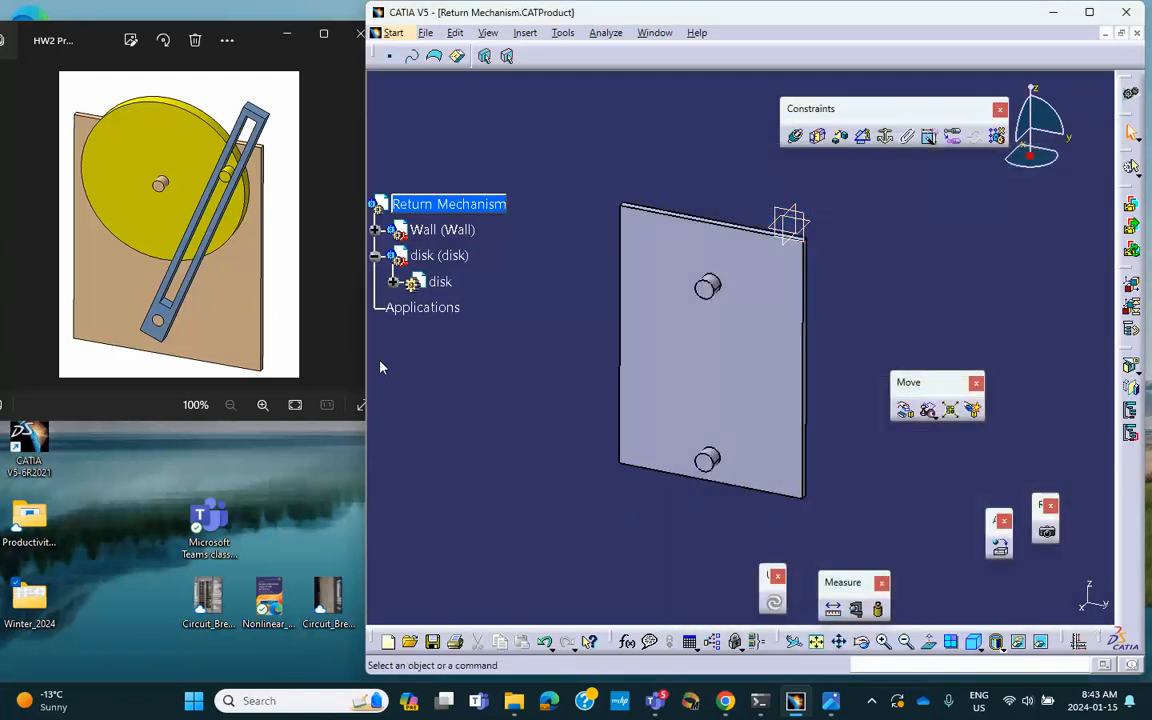
Step: Activate the disk part for editing and maximize the modelling window
click(393, 283)
double_click(446, 285)
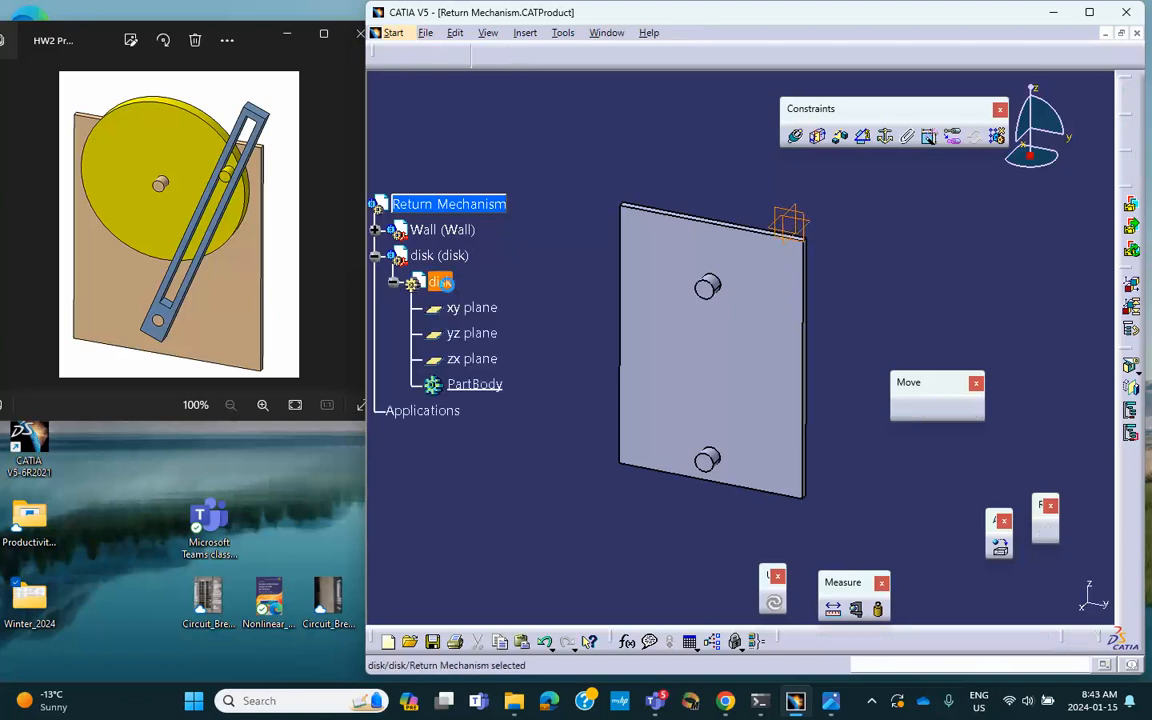
click(1092, 12)
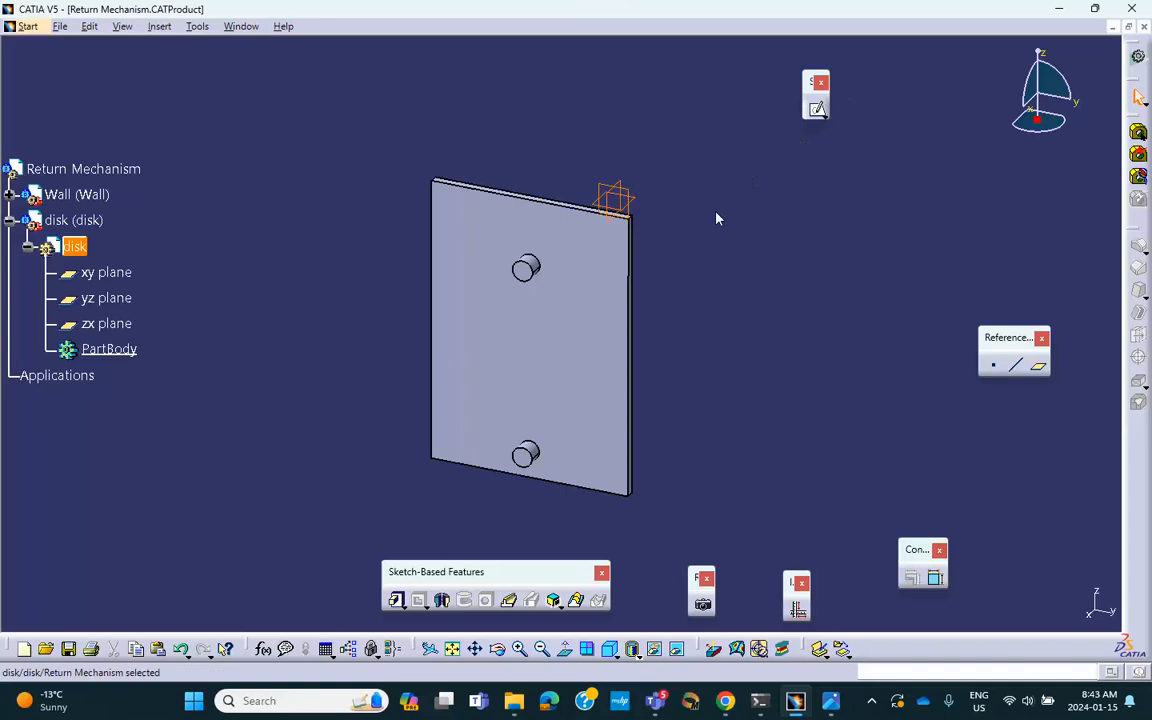
click(336, 227)
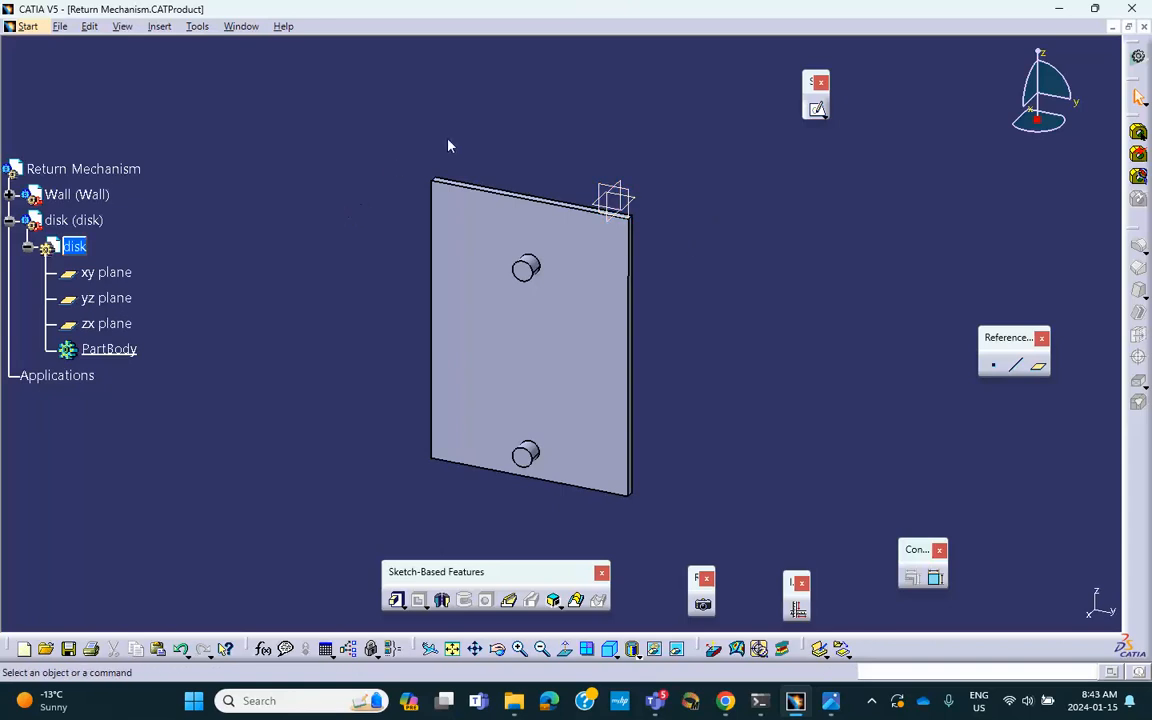
Step: Start a sketch of the disk part on the Wall's front face and project the upper pin's outline into it
click(586, 281)
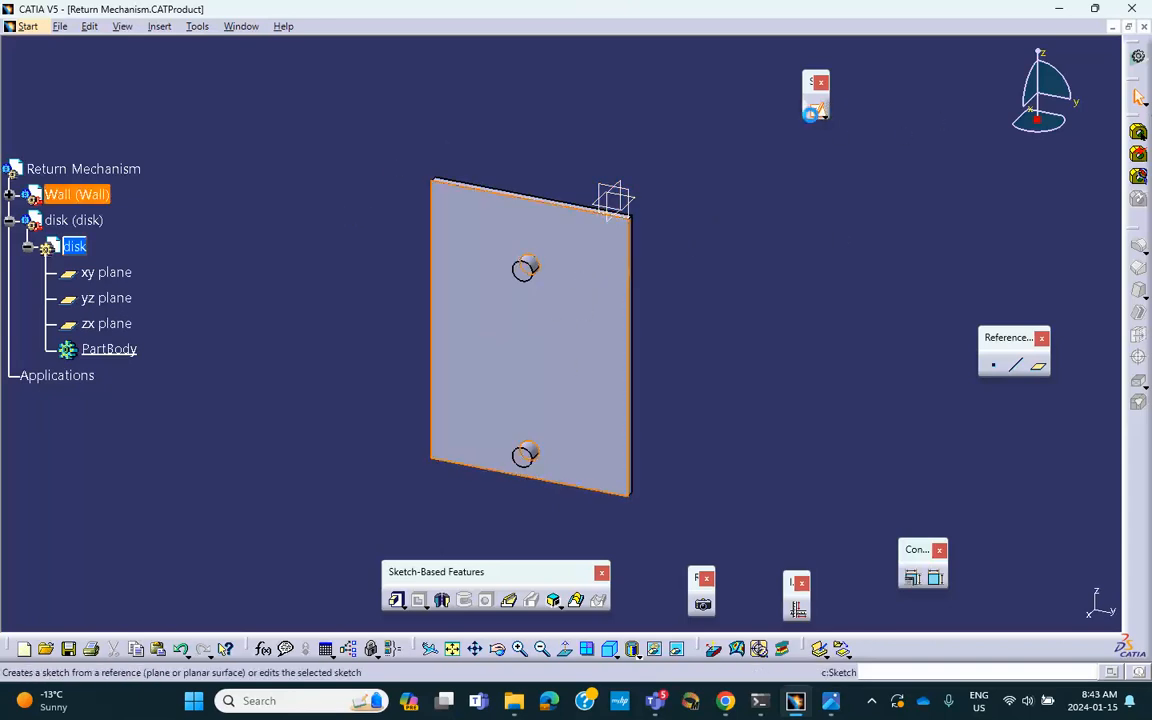
click(396, 599)
mouse_move(674, 141)
middle_down()
mouse_move(669, 116)
mouse_move(597, 216)
middle_up()
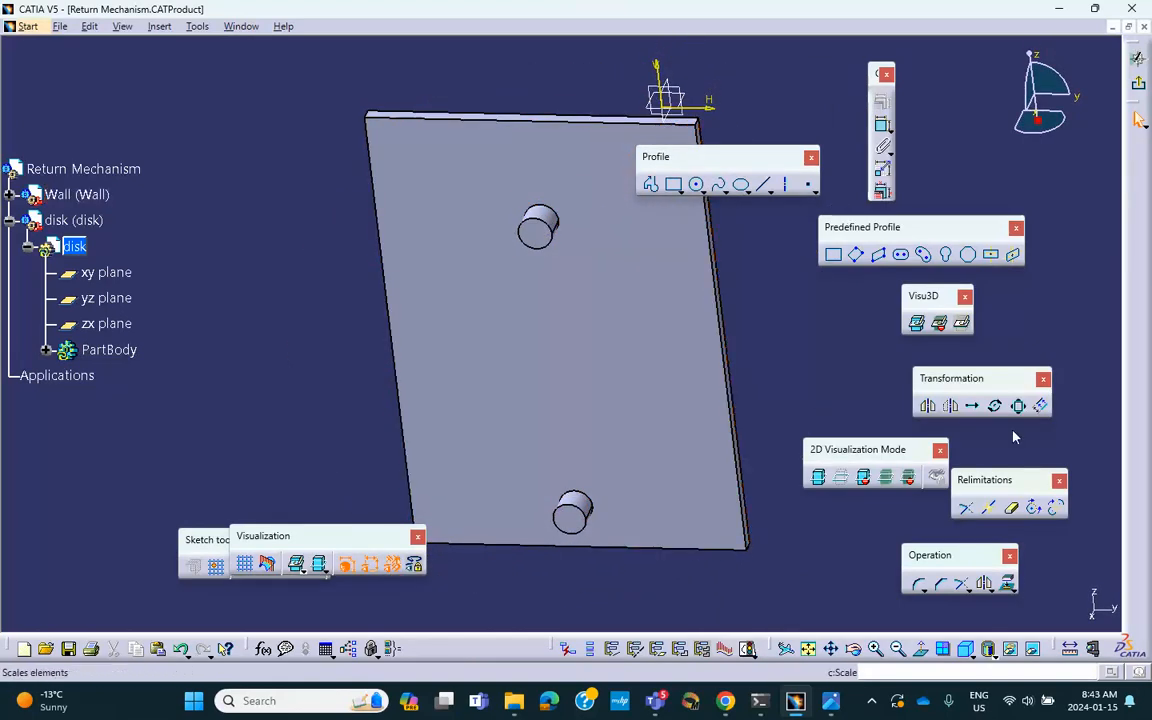
click(1008, 588)
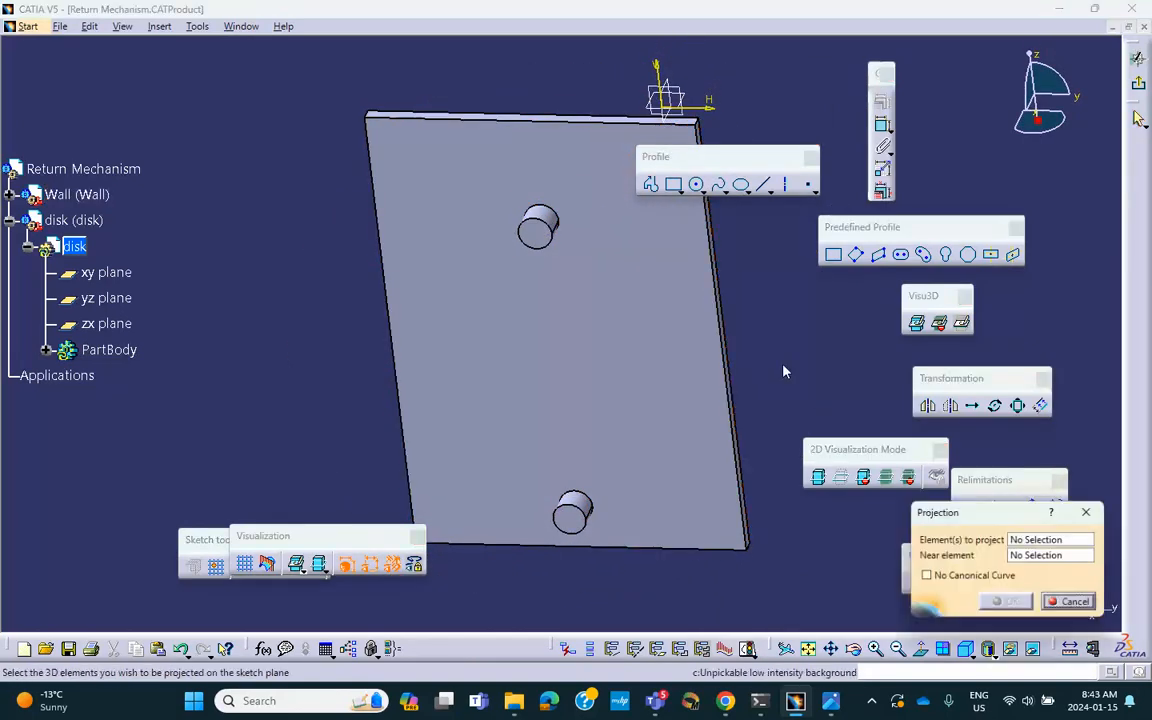
click(552, 253)
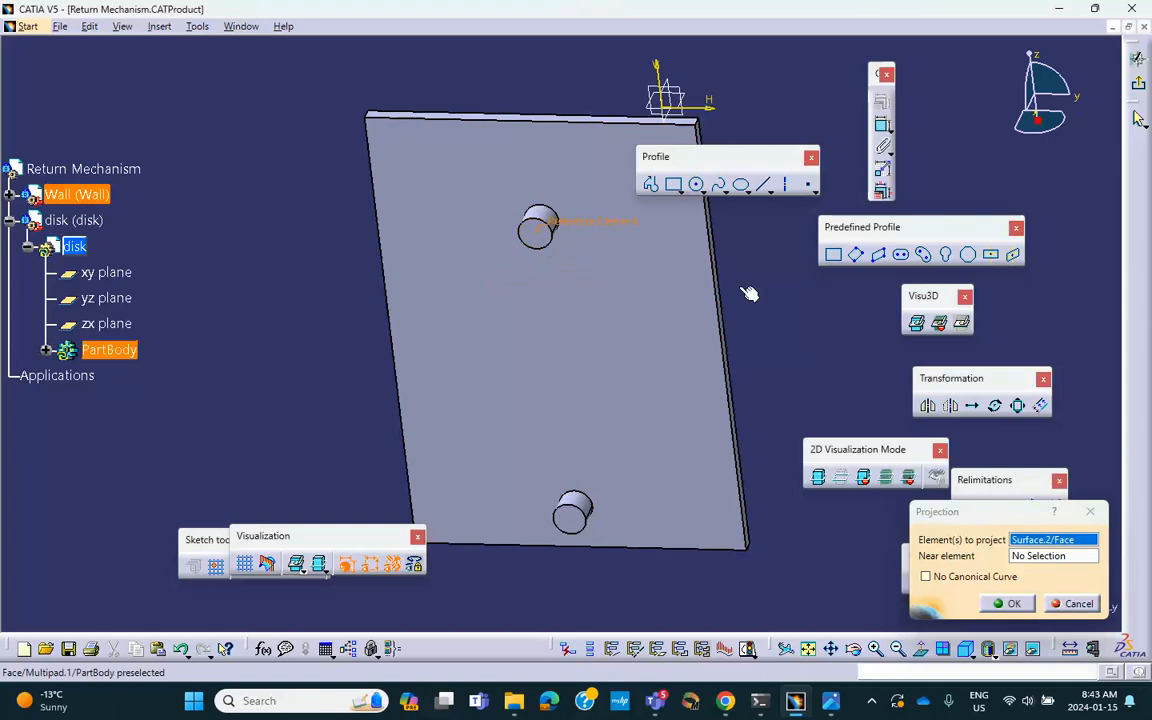
click(1012, 604)
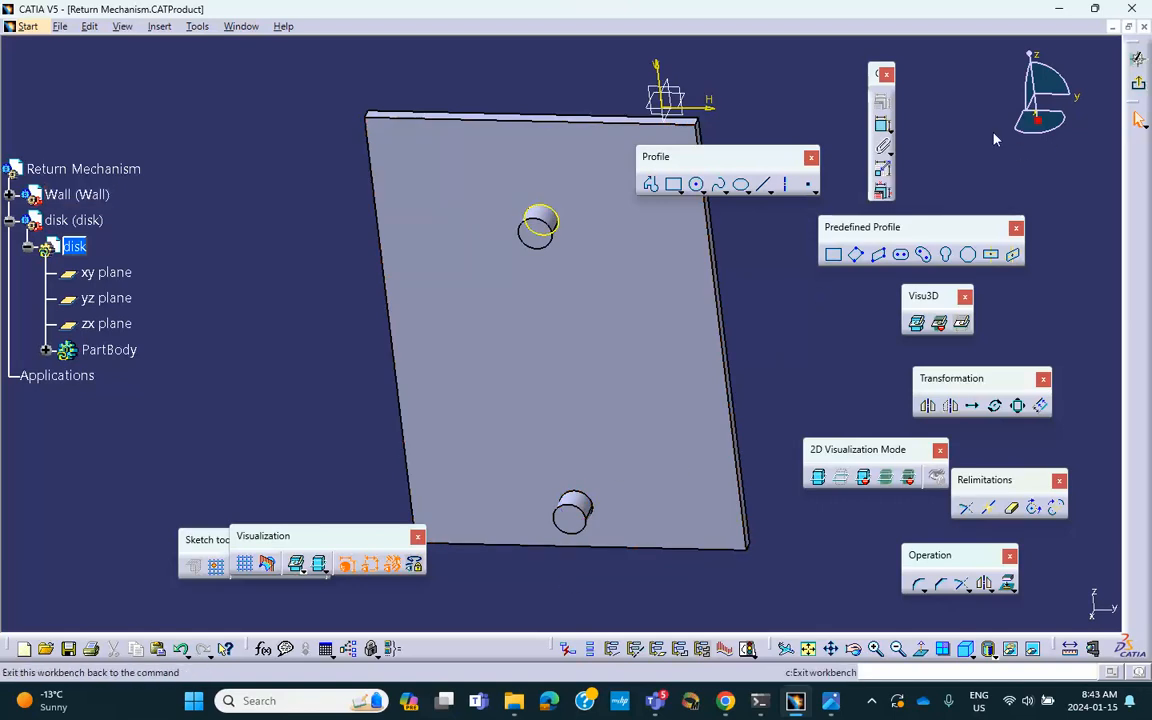
Step: Sketch a large circle with a radius of about 2.49 in, centred on the projected pin circle
click(920, 649)
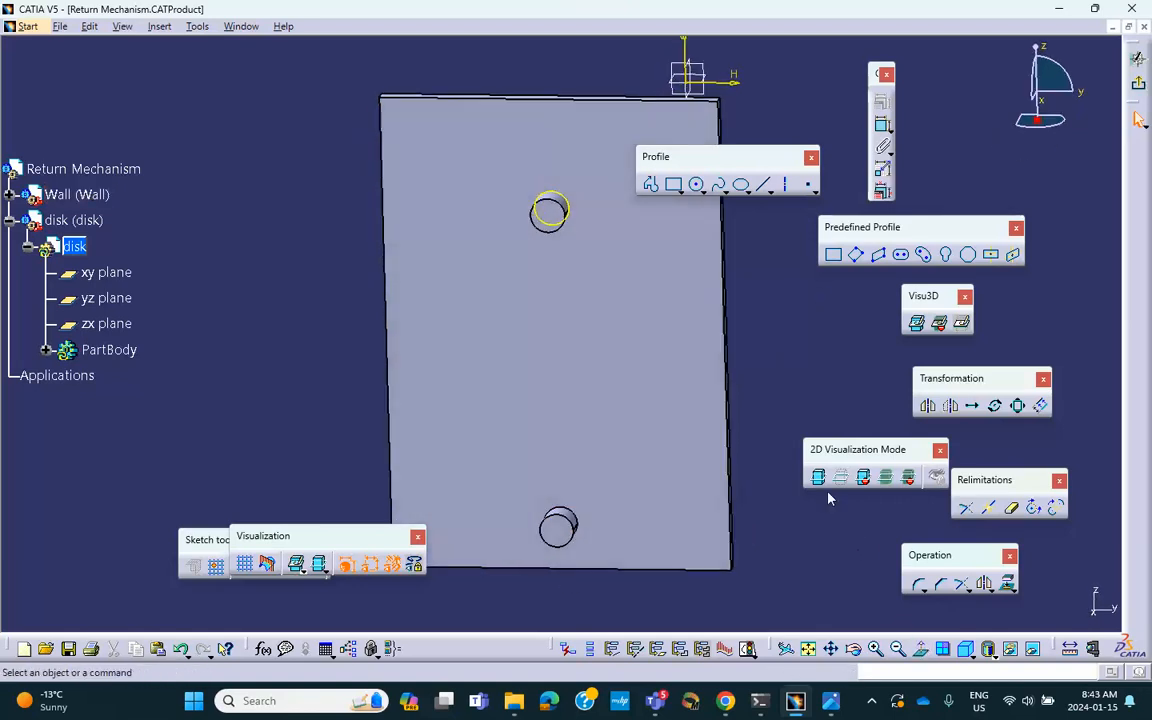
click(697, 186)
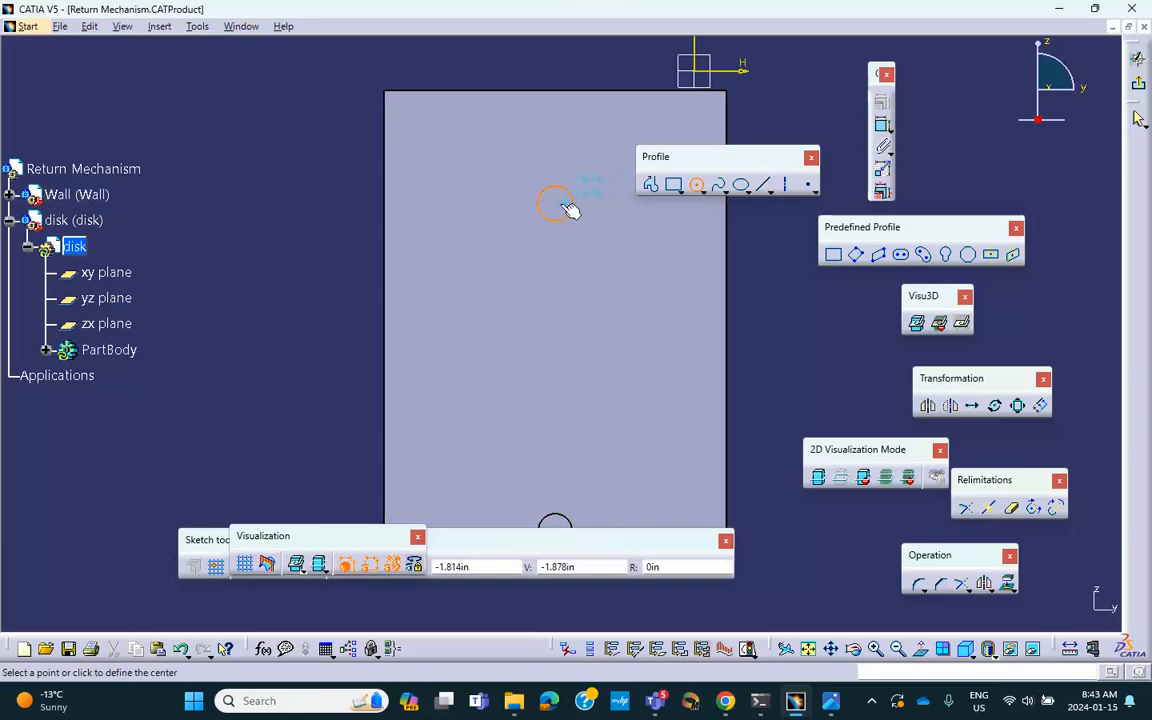
click(557, 205)
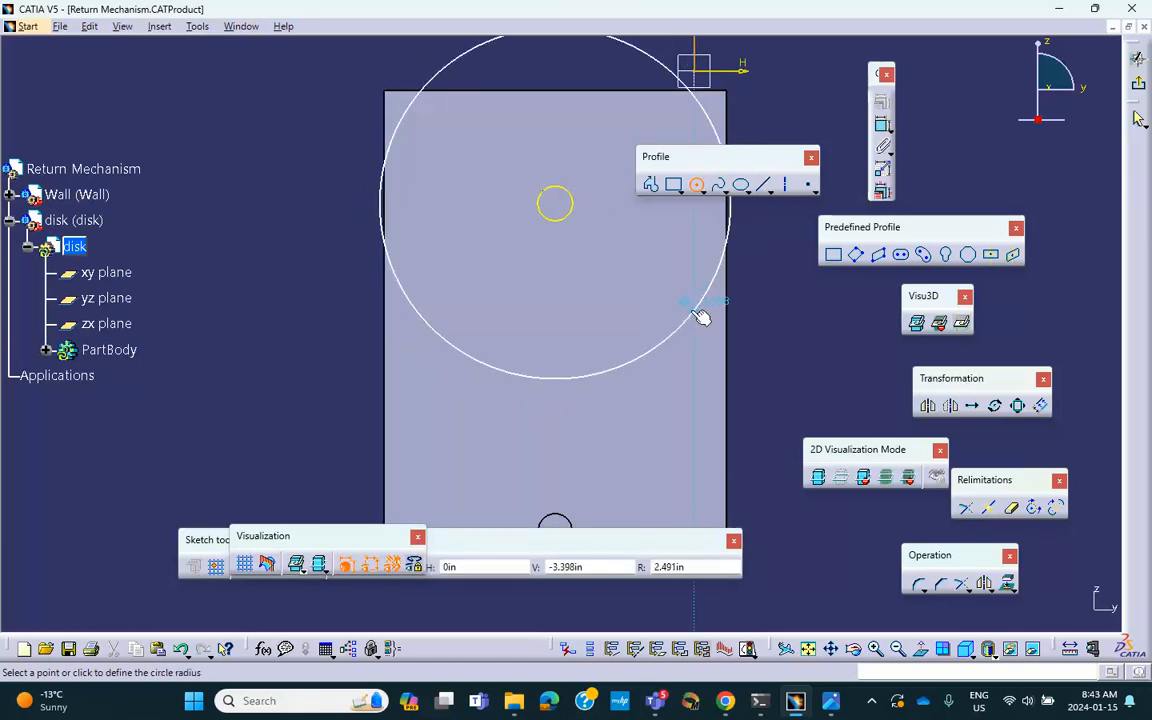
click(700, 316)
middle_drag(740, 314, 648, 368)
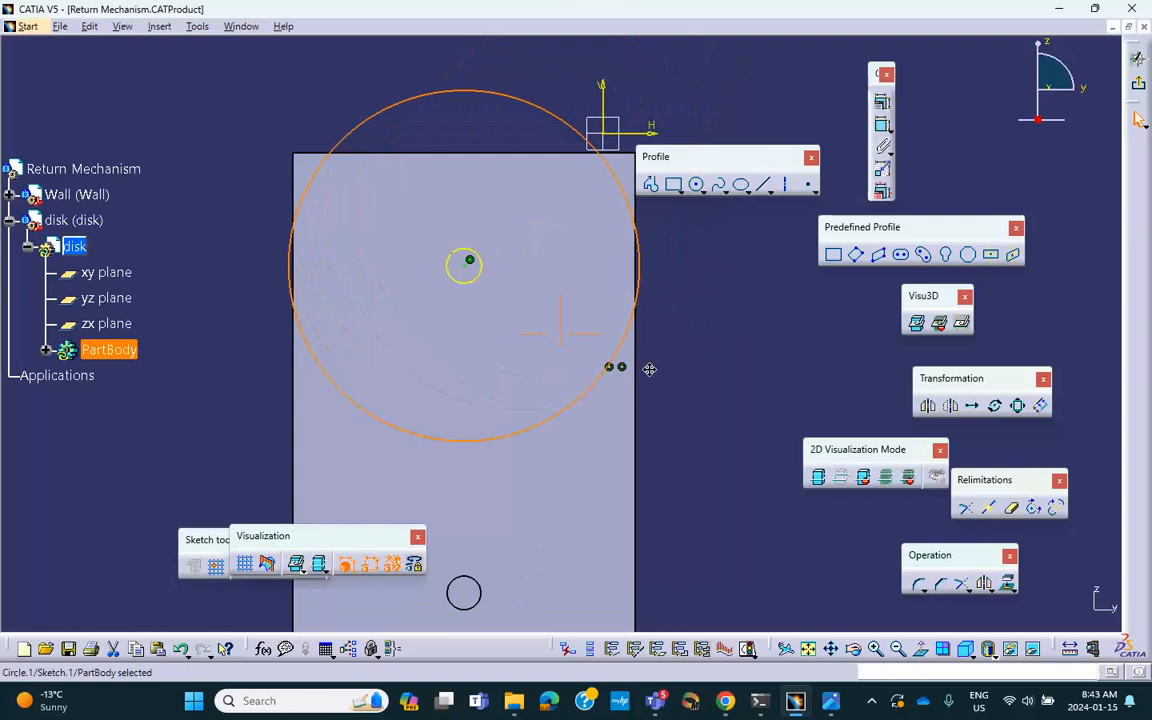
click(709, 330)
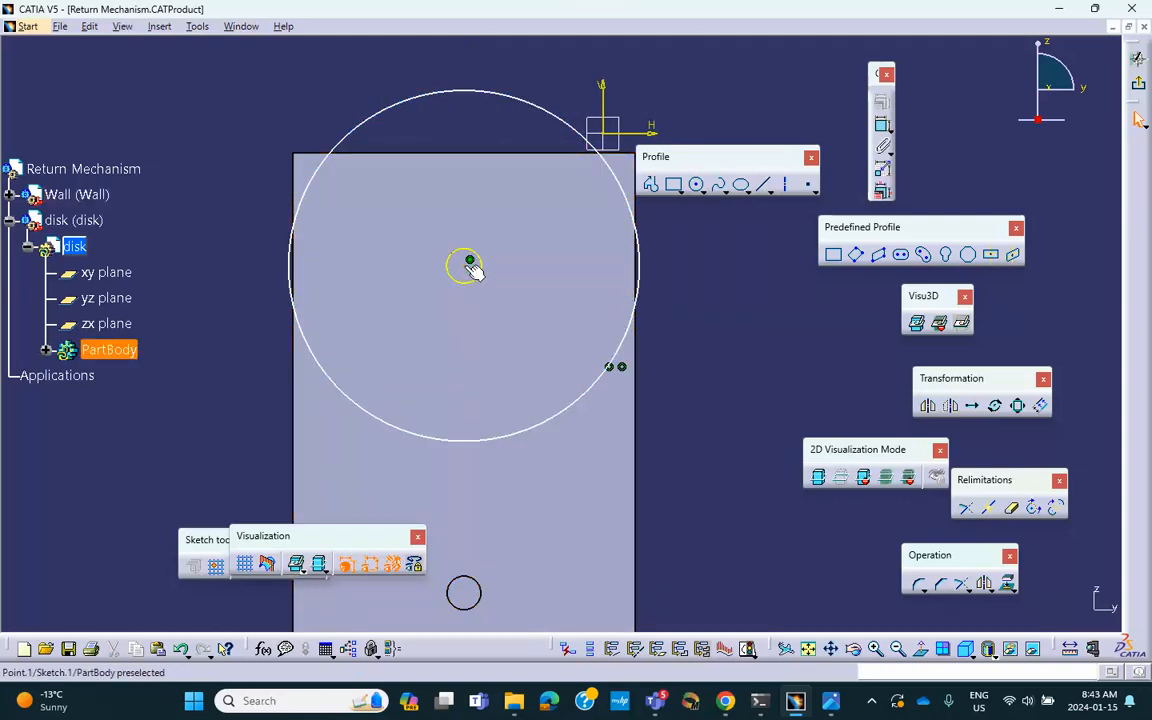
Step: Try to constrain the large circle as concentric with the upper pin's circle
click(553, 111)
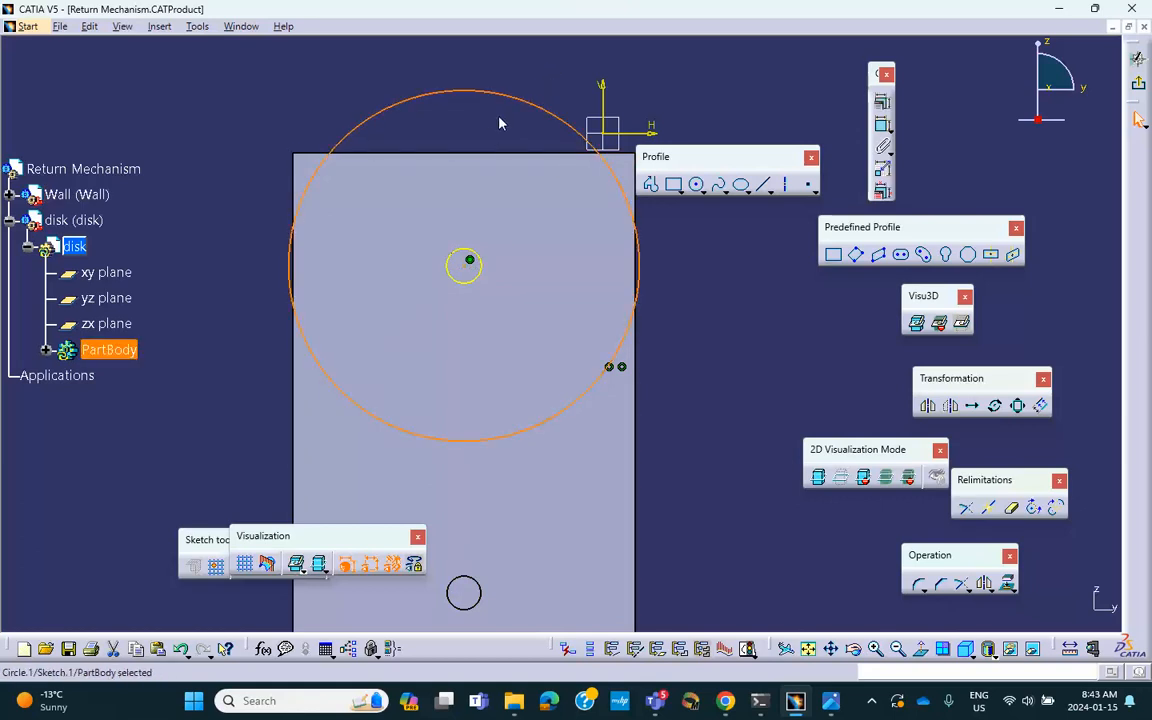
click(470, 258)
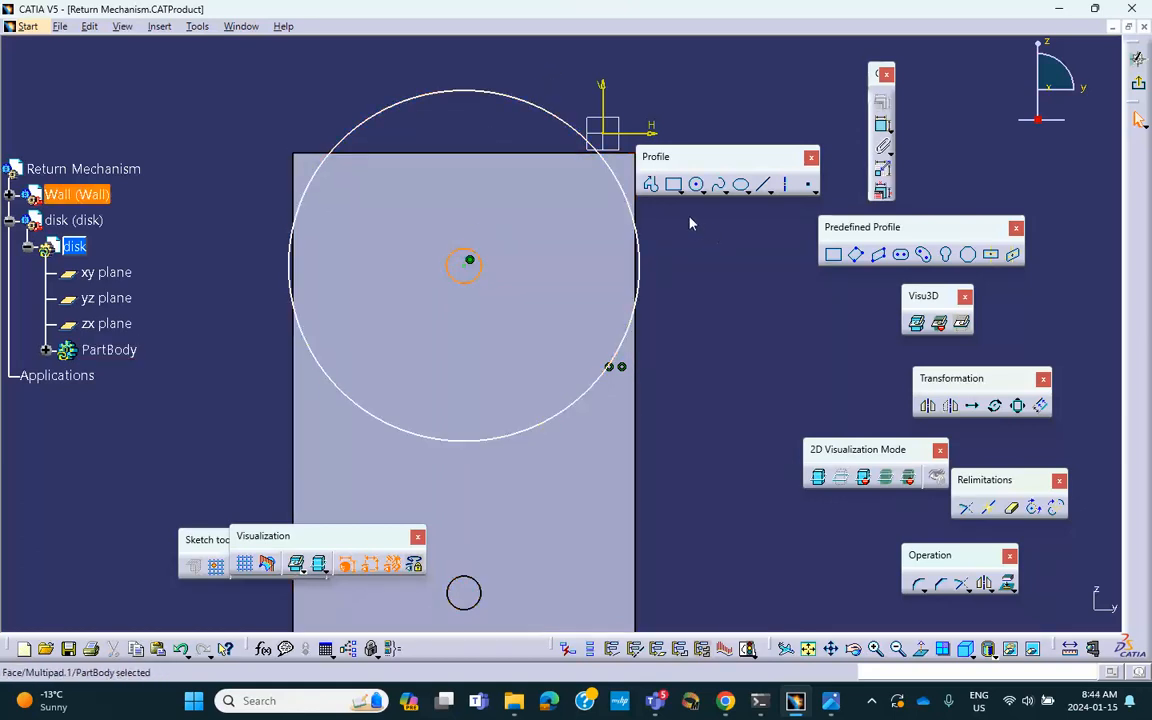
ctrl+click(535, 107)
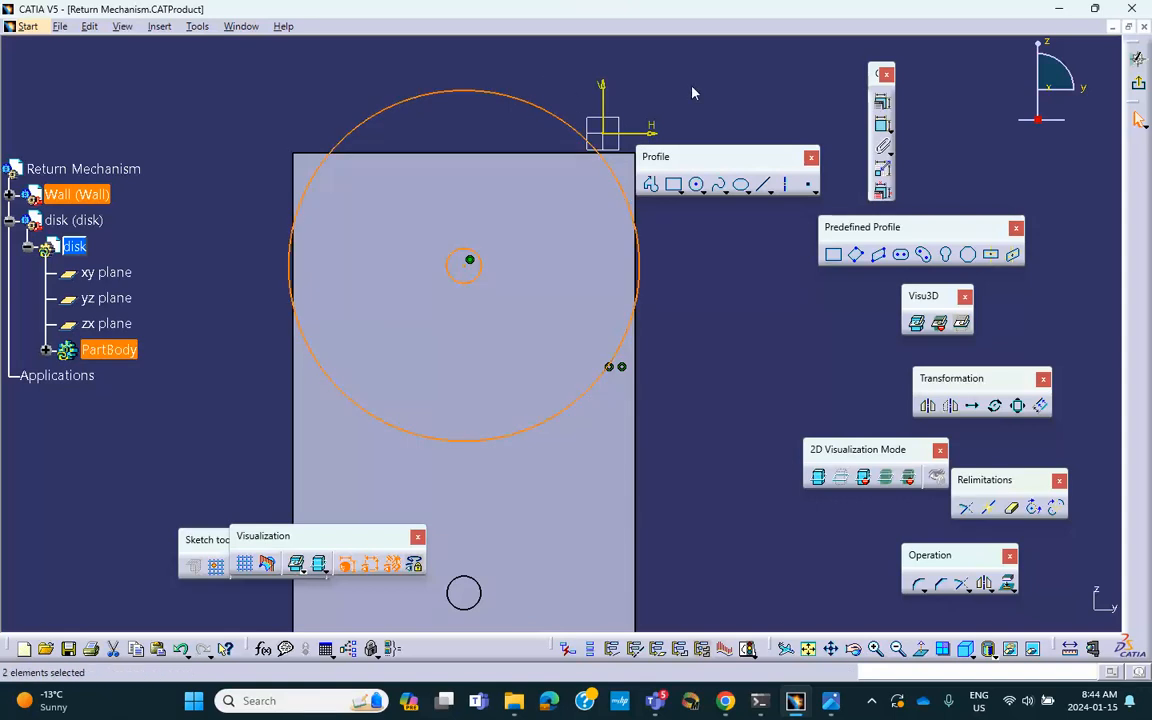
click(881, 101)
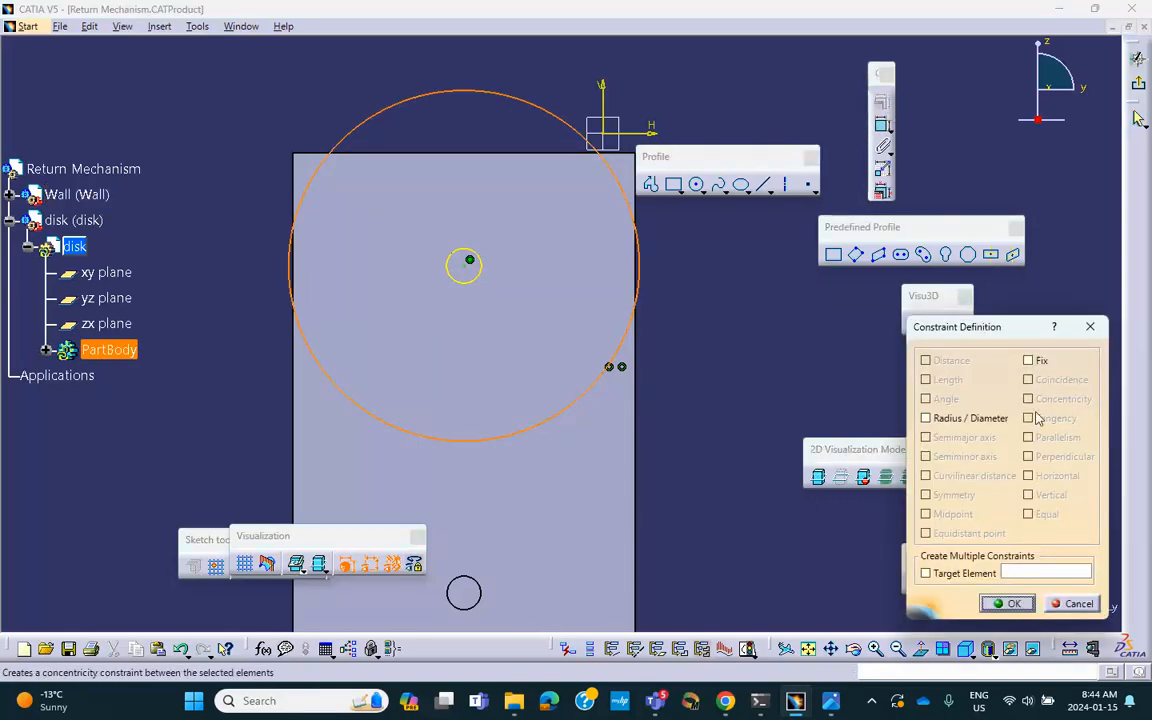
click(1007, 603)
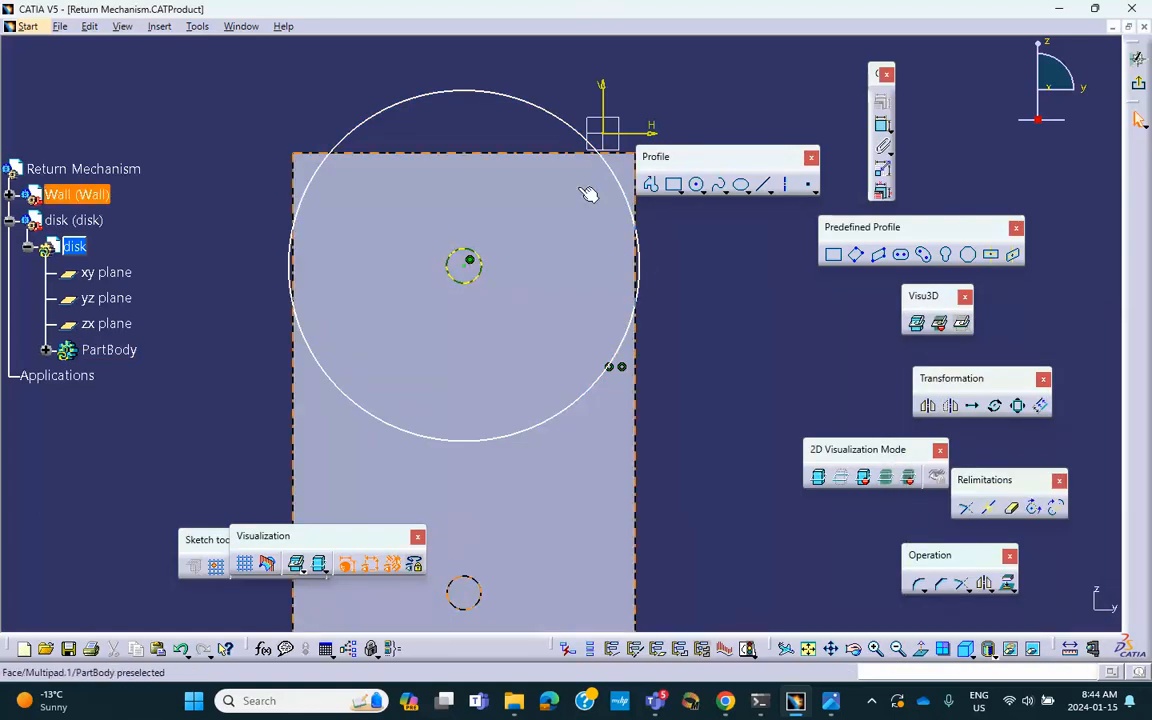
Step: Sketch a small circle of about 0.14 in radius inside the large circle near its upper-right edge, and exit the sketch
click(696, 184)
click(596, 213)
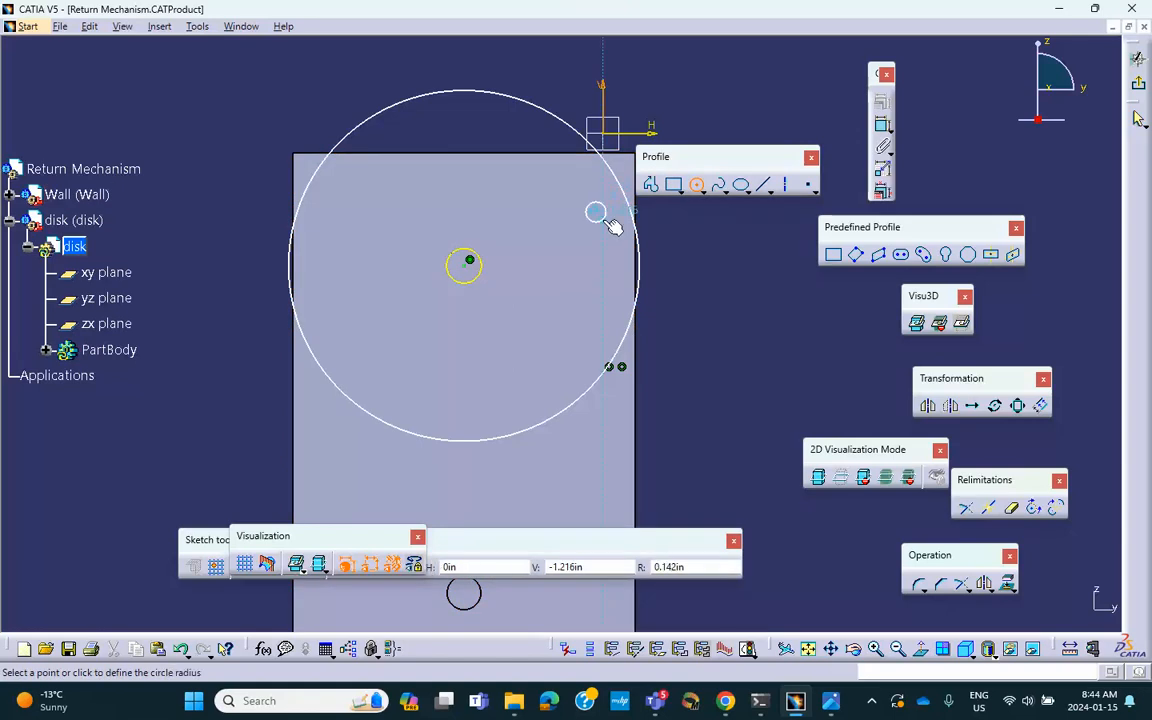
click(606, 219)
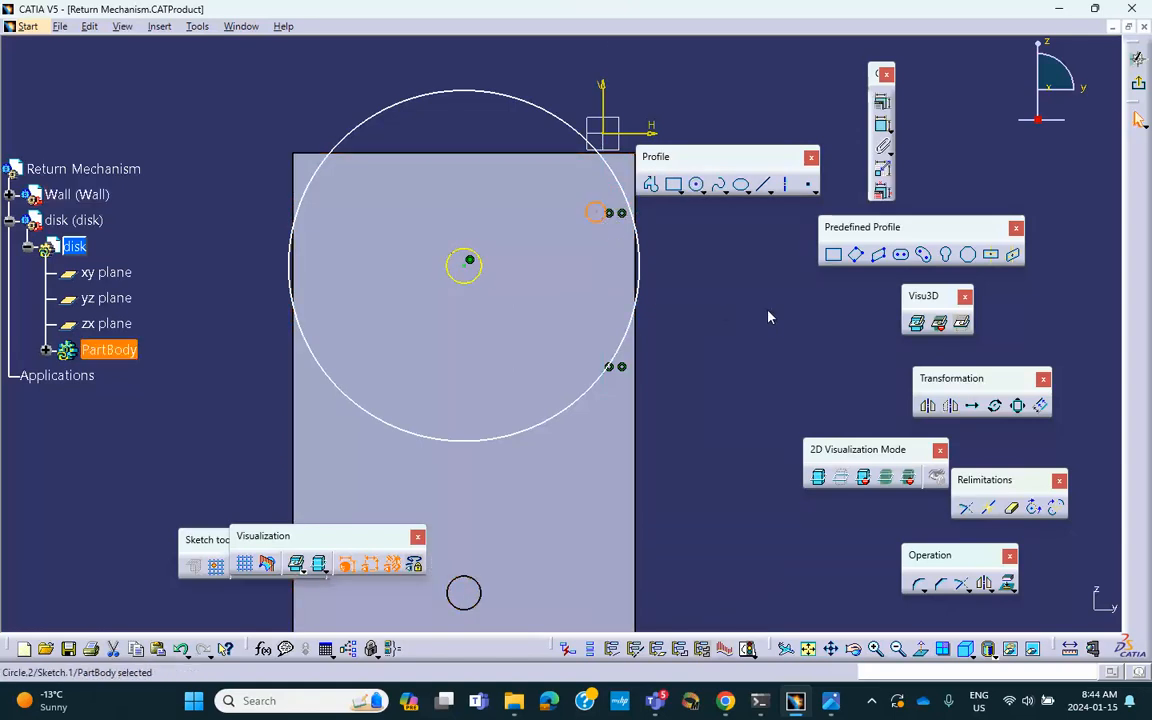
click(779, 283)
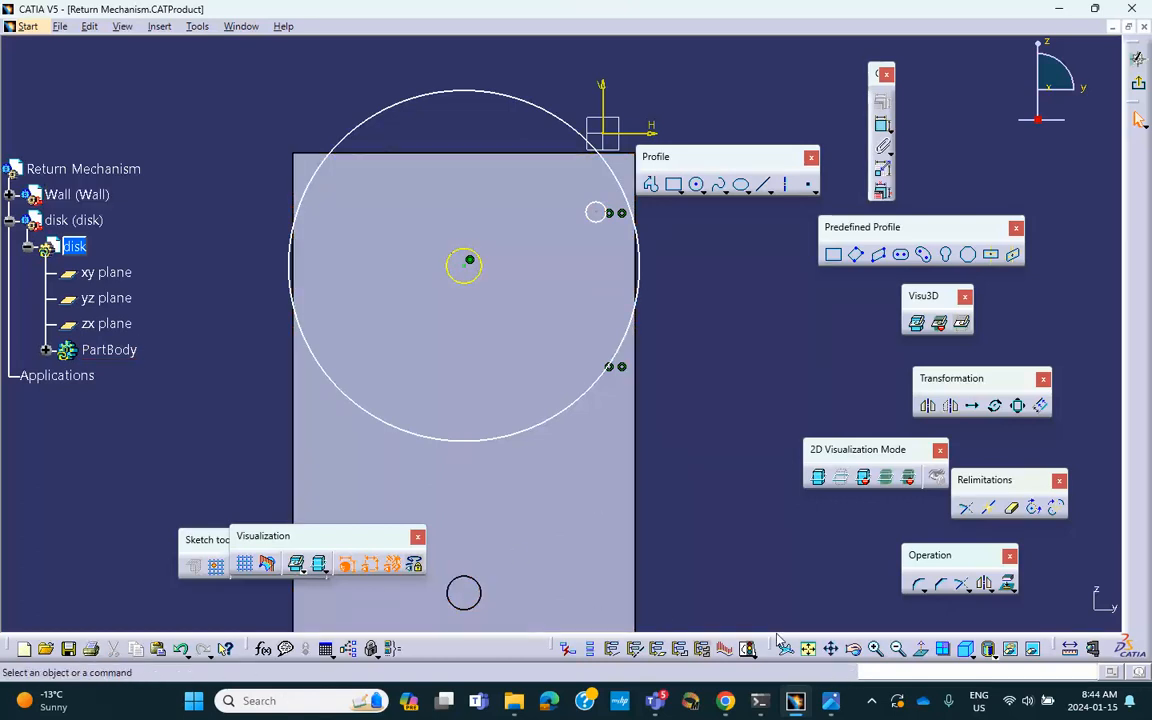
click(1137, 80)
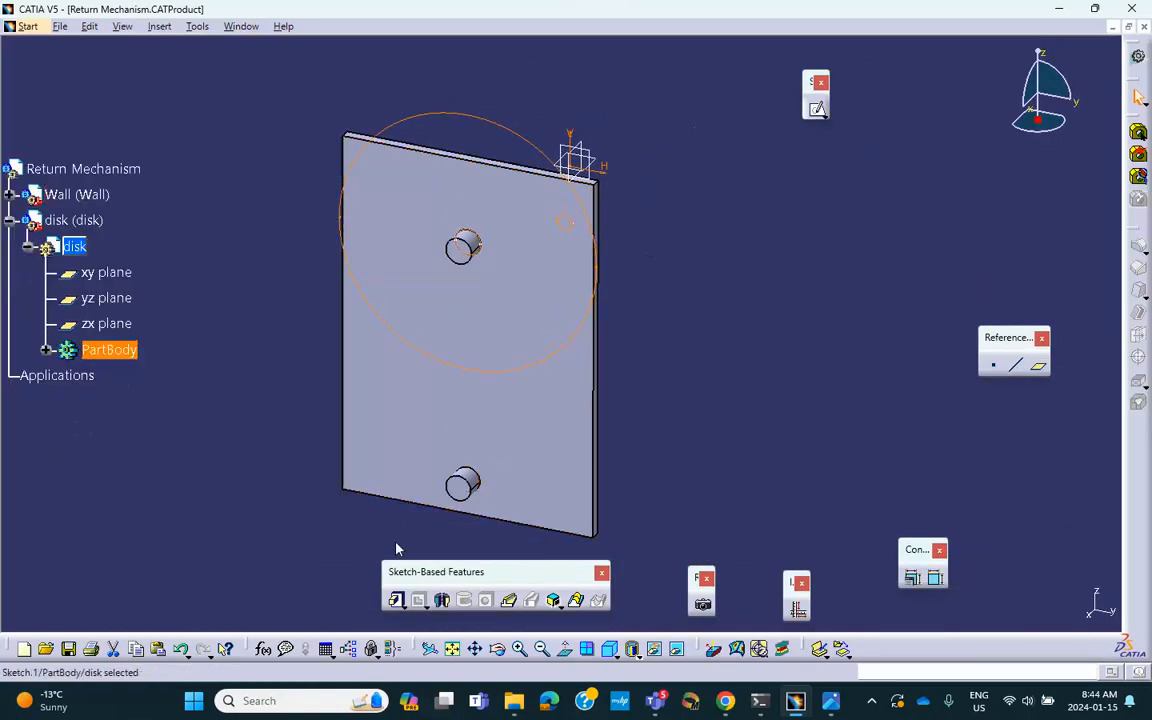
Step: Start a multi-pad from the disk sketch and set the length of the large disk domain to 0.2 in
click(401, 605)
click(468, 614)
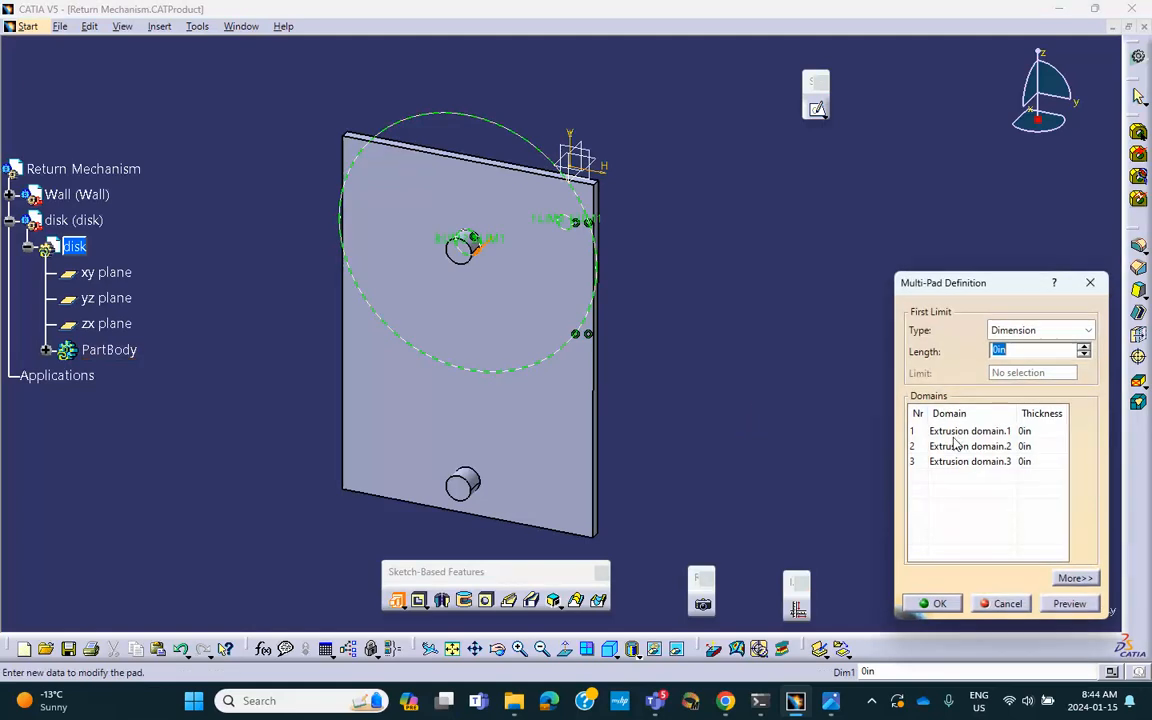
click(956, 436)
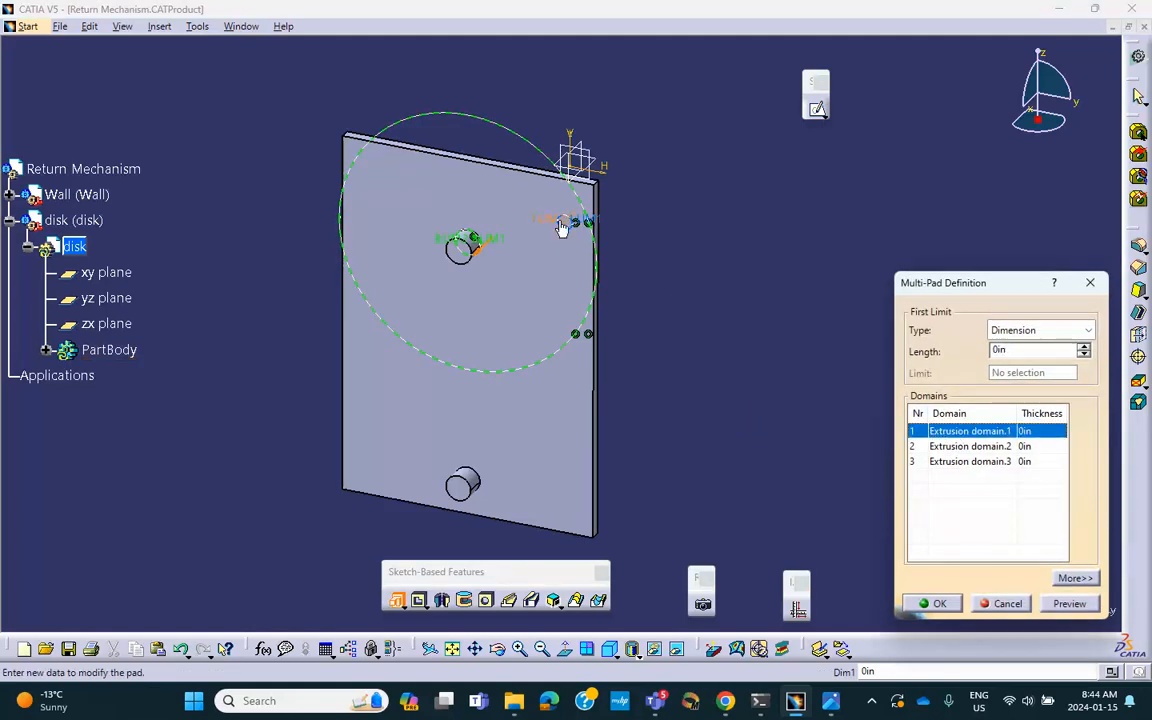
click(956, 447)
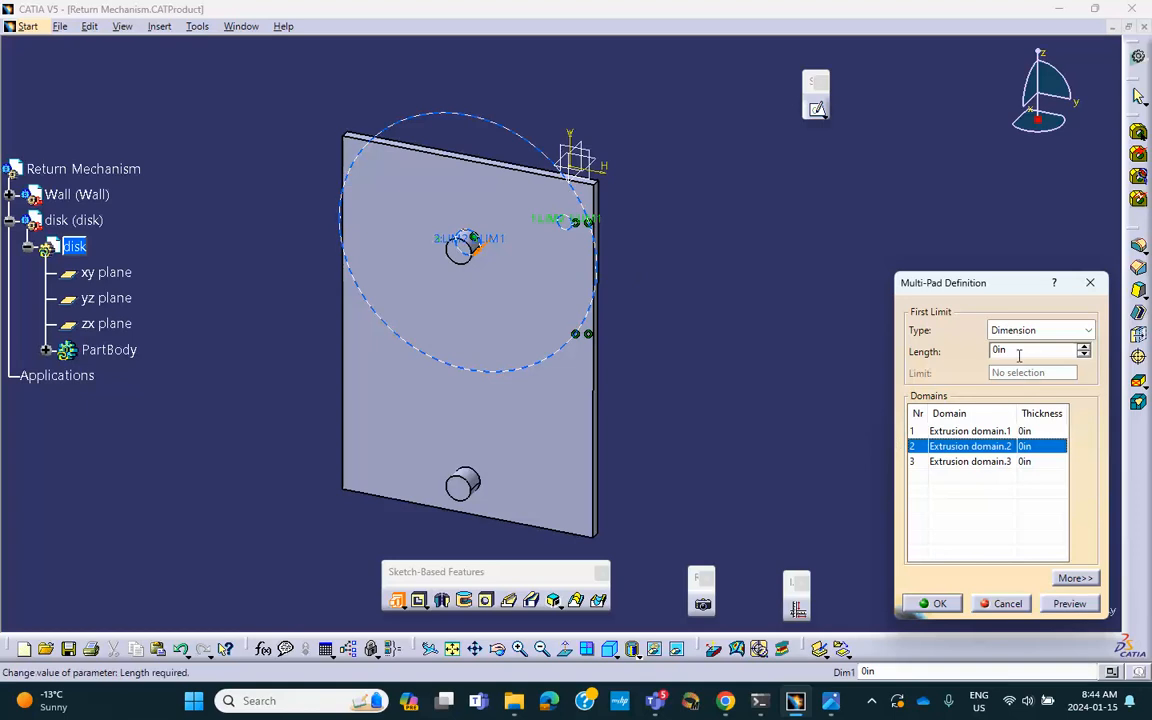
drag(1017, 351, 902, 352)
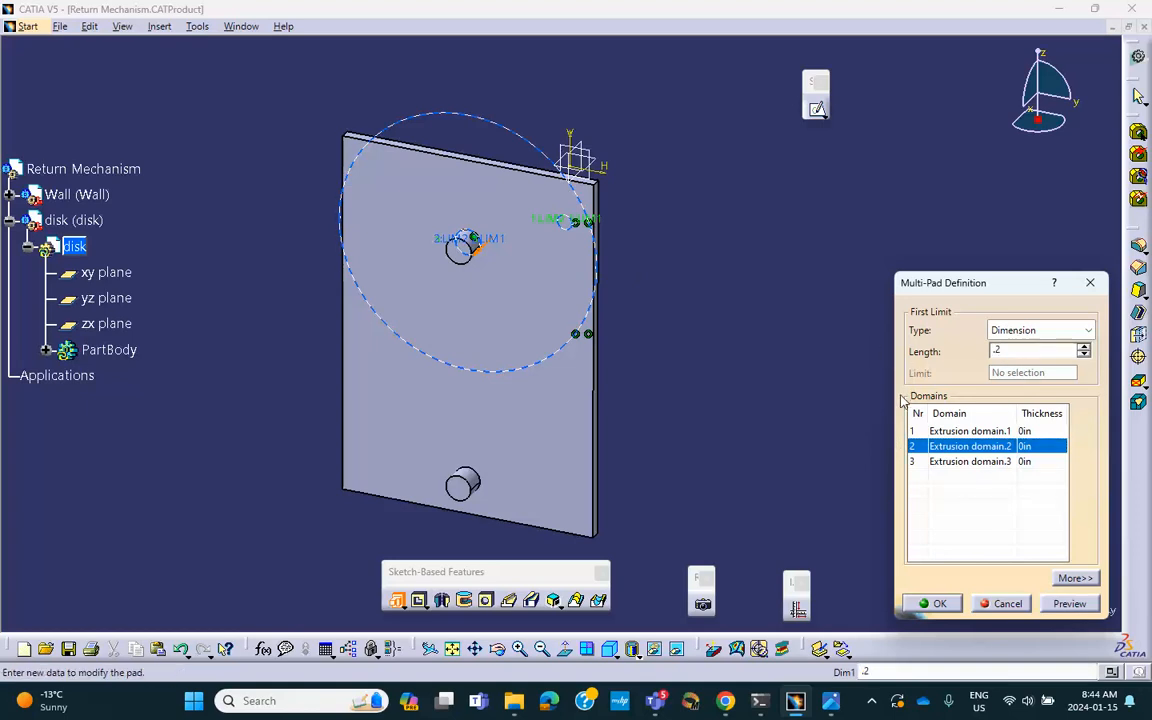
Step: Set the small circle domain's length to 0.6 in, keep the centre hole domain at 0 in, and complete the multi-pad
click(986, 434)
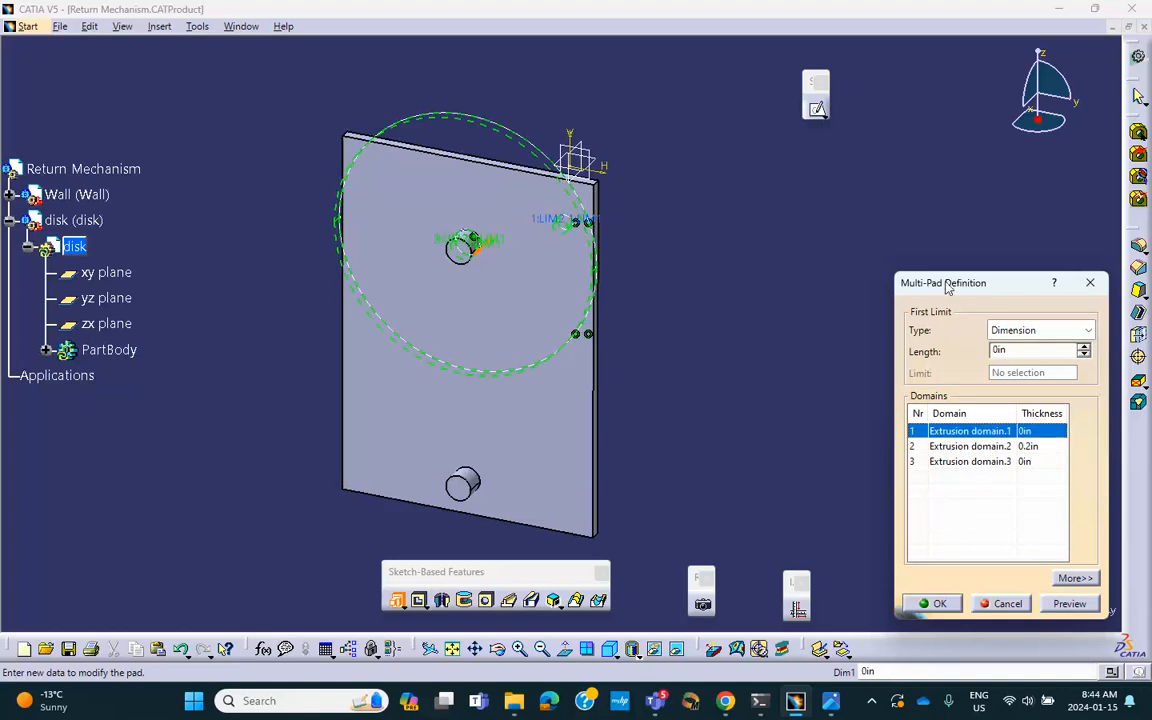
drag(1017, 351, 946, 361)
text(.6)
click(941, 464)
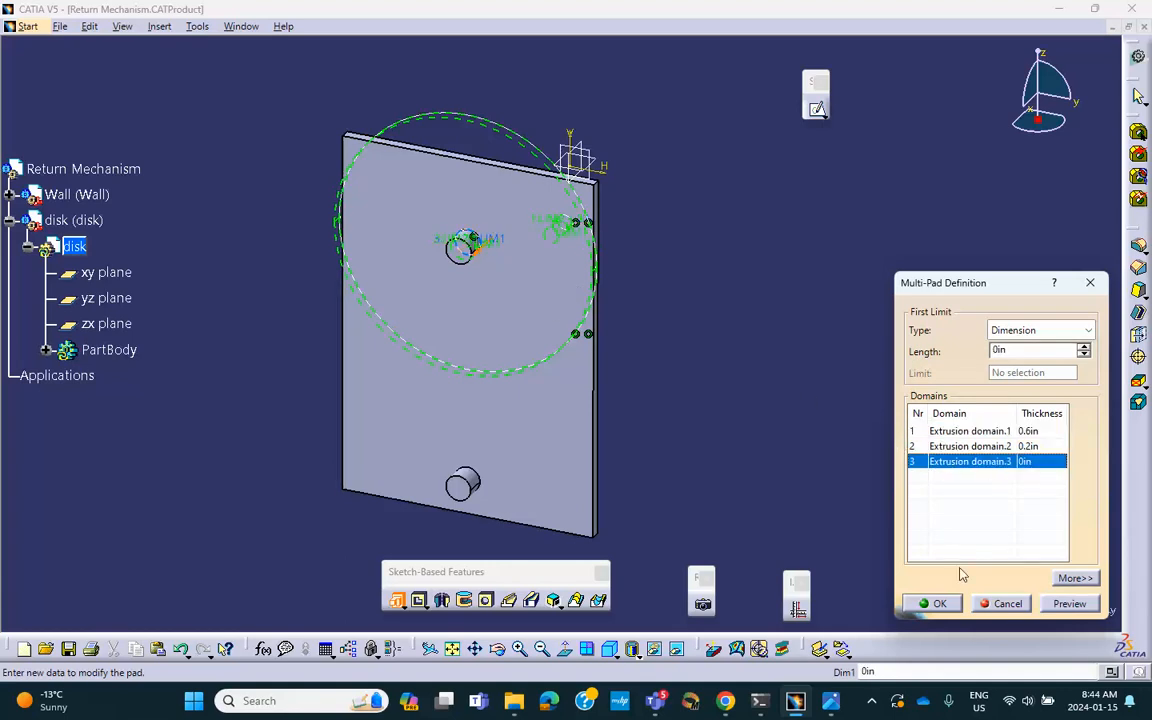
click(937, 604)
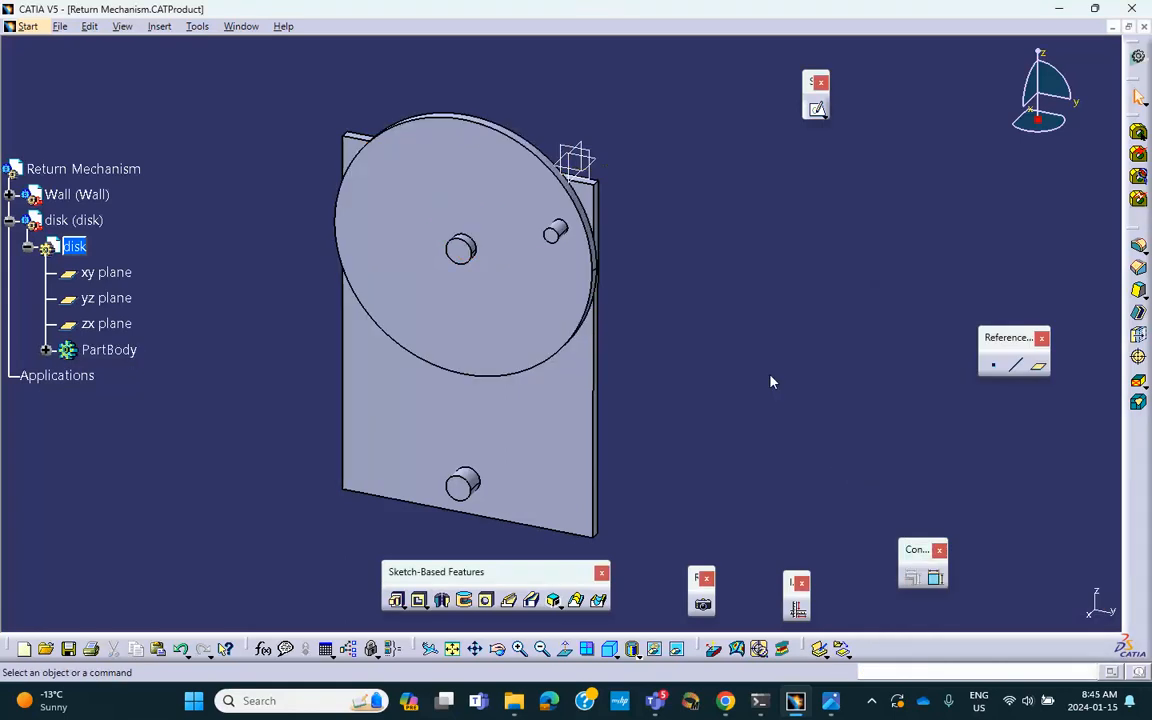
Step: Hide the Wall to inspect the disk on its own, undo the hiding, and examine the assembly from the side
right_click(566, 413)
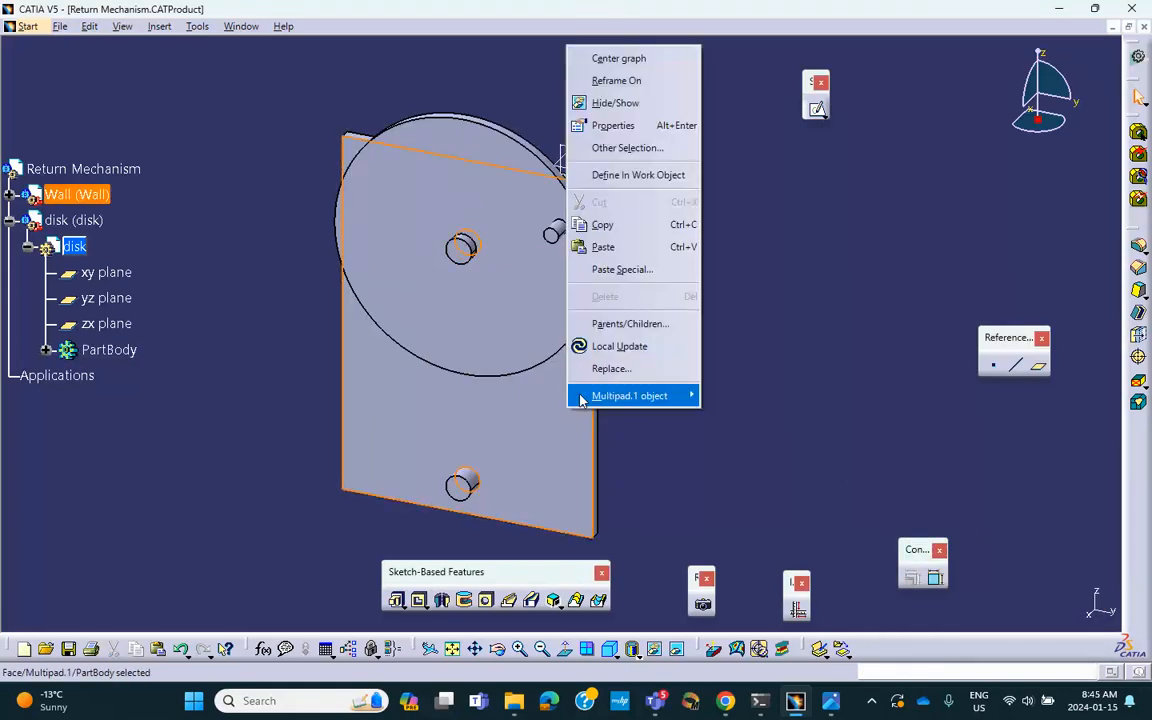
click(576, 444)
right_click(551, 452)
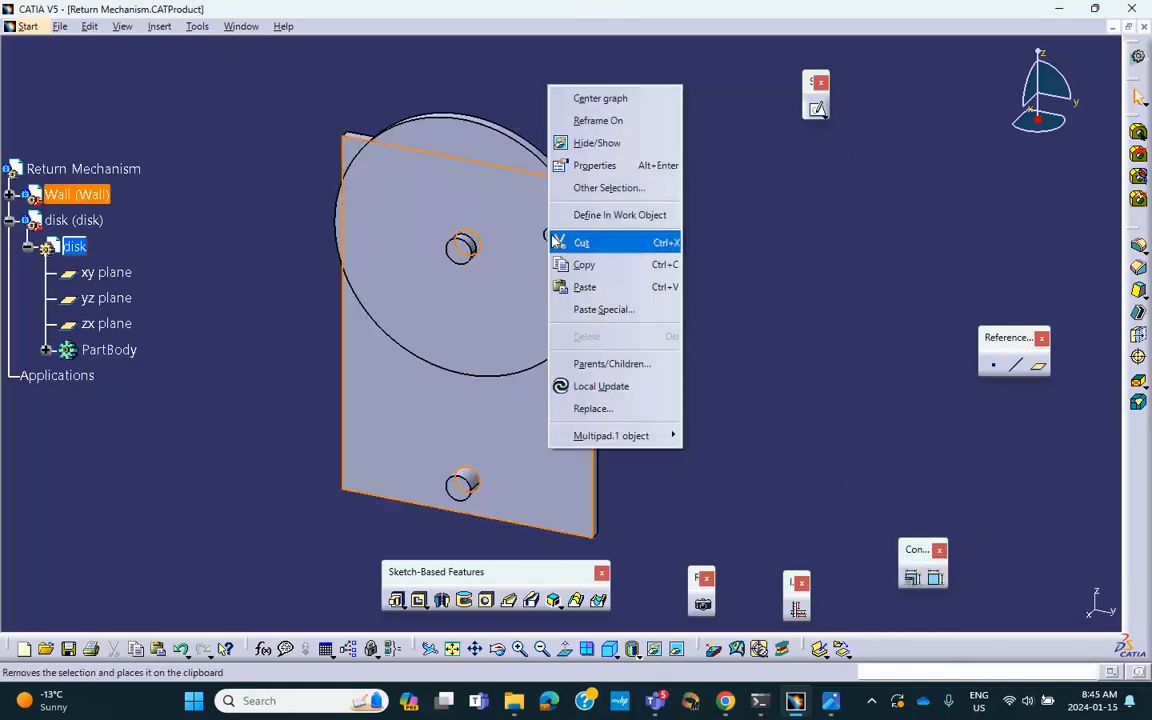
click(575, 147)
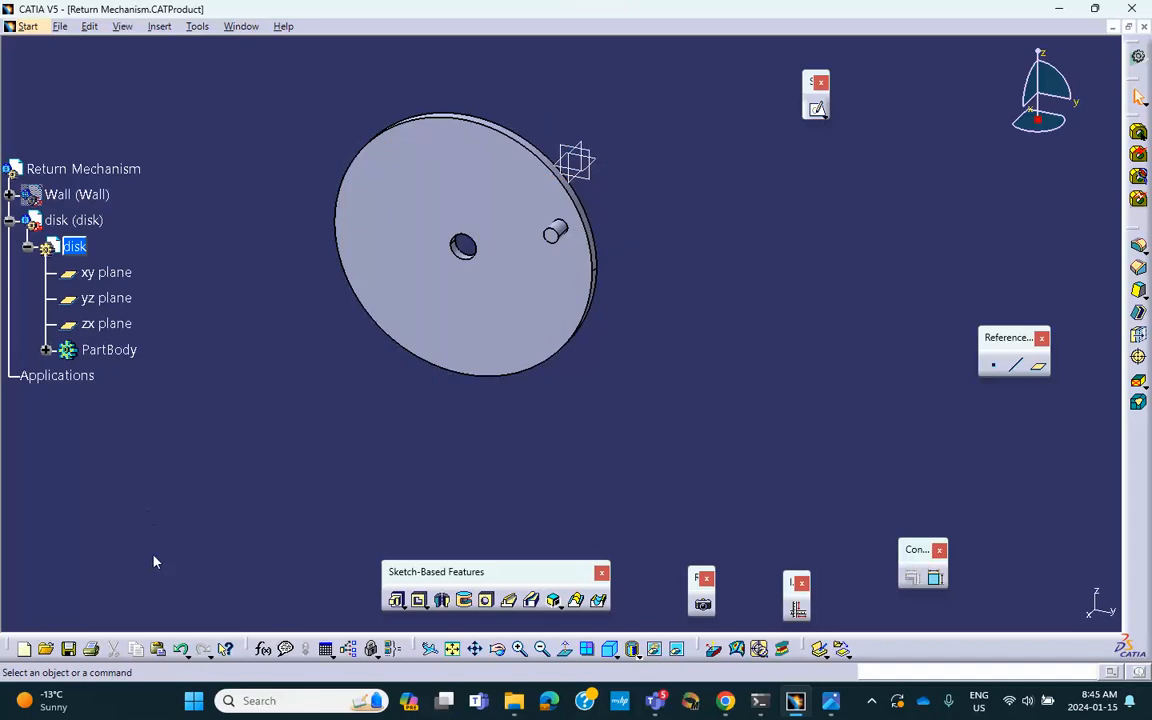
key(ctrl+z)
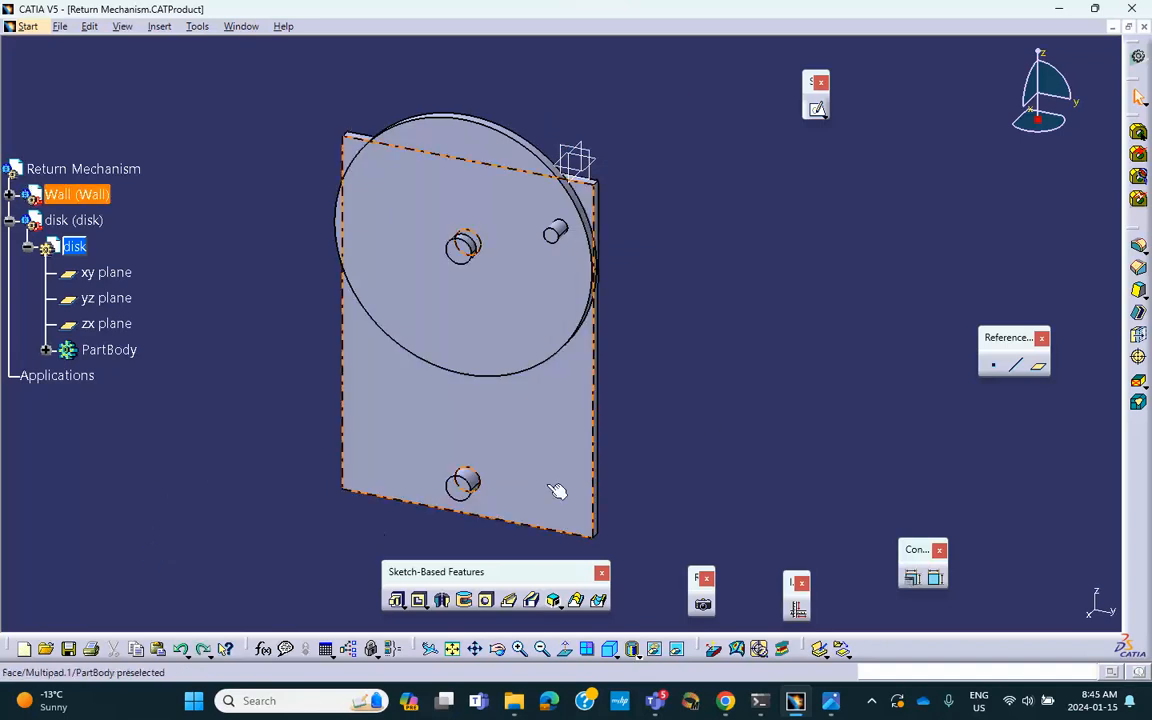
middle_drag(704, 442, 388, 346)
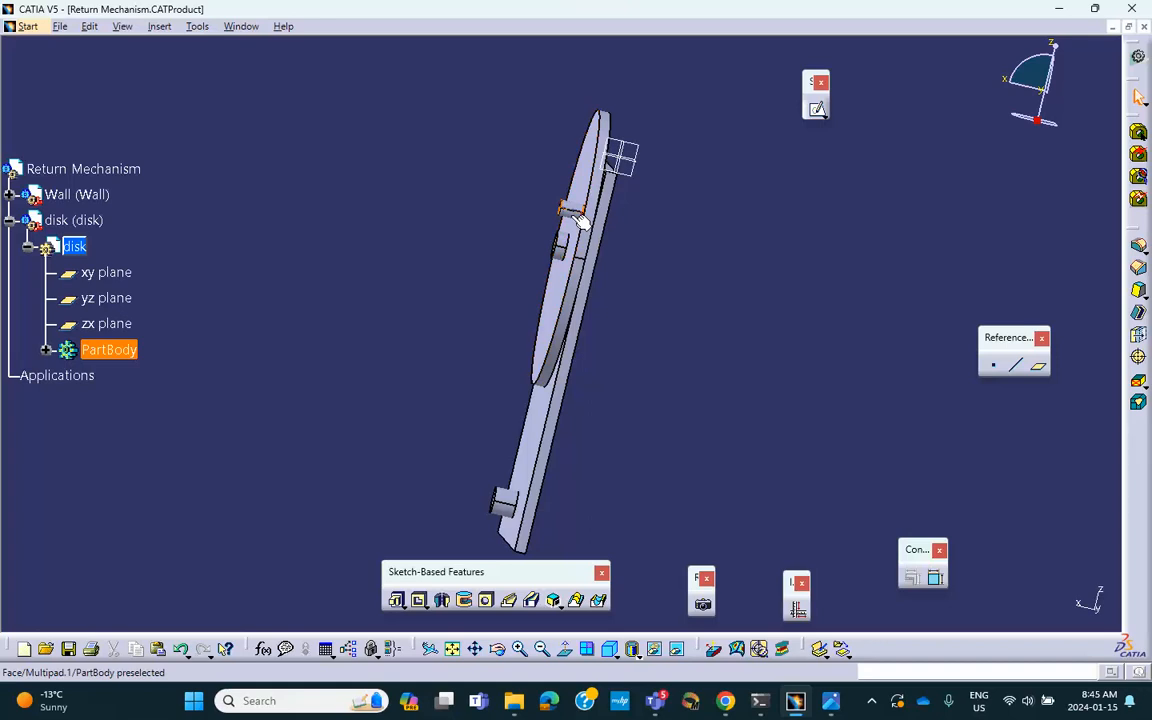
middle_drag(543, 239, 302, 277)
Step: Activate the Return Mechanism assembly and save it, accepting the save of its related documents
double_click(108, 165)
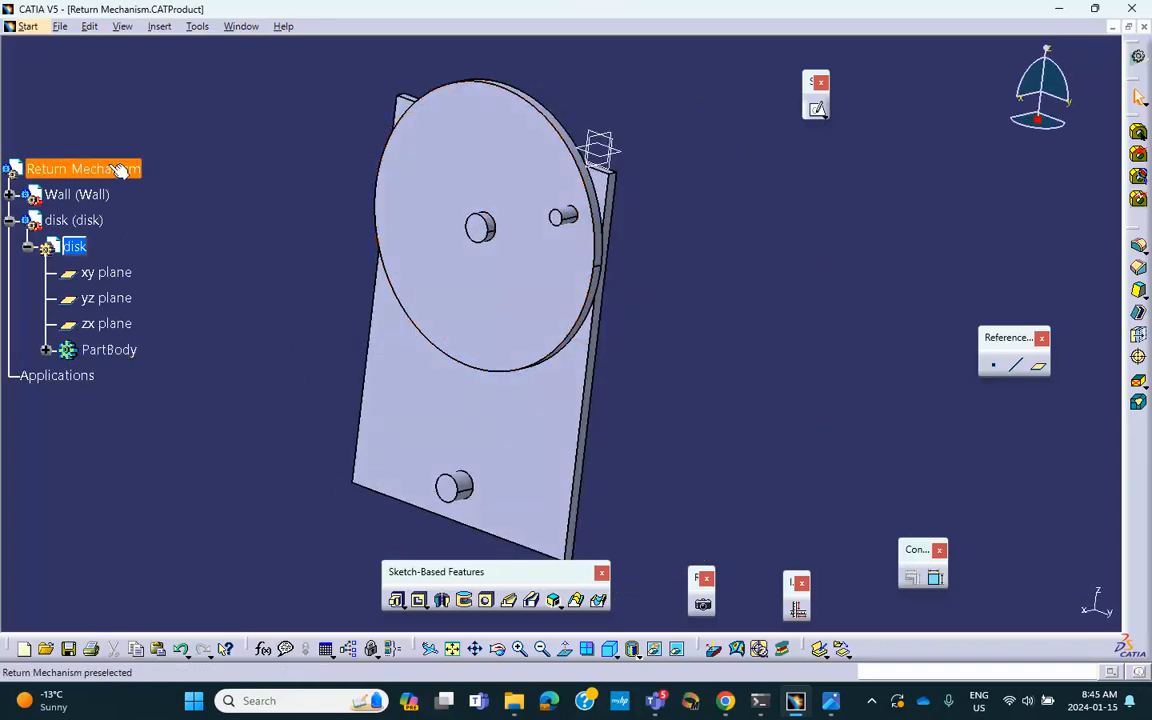
click(69, 649)
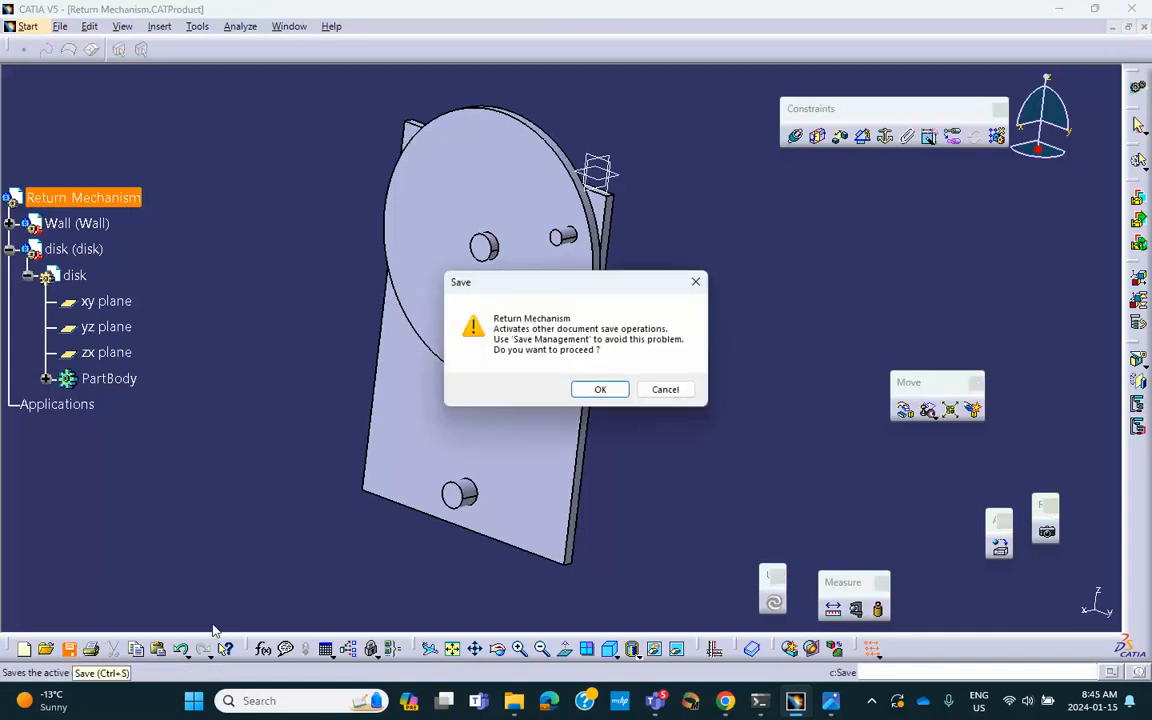
click(600, 390)
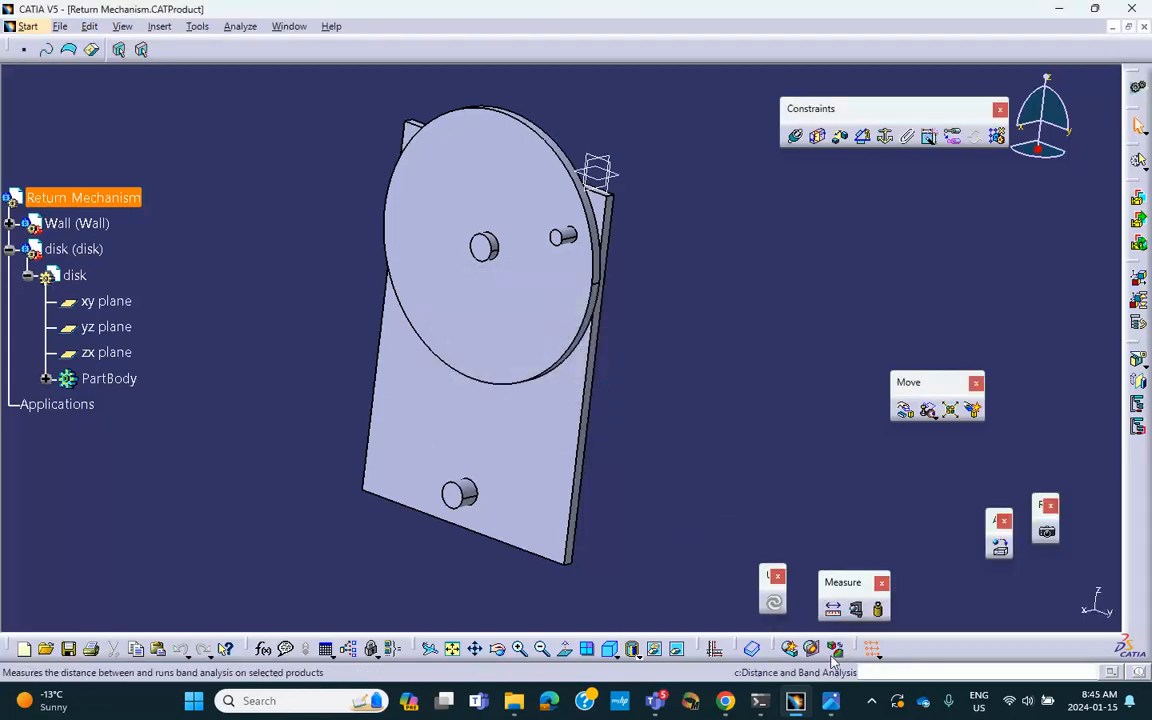
click(871, 703)
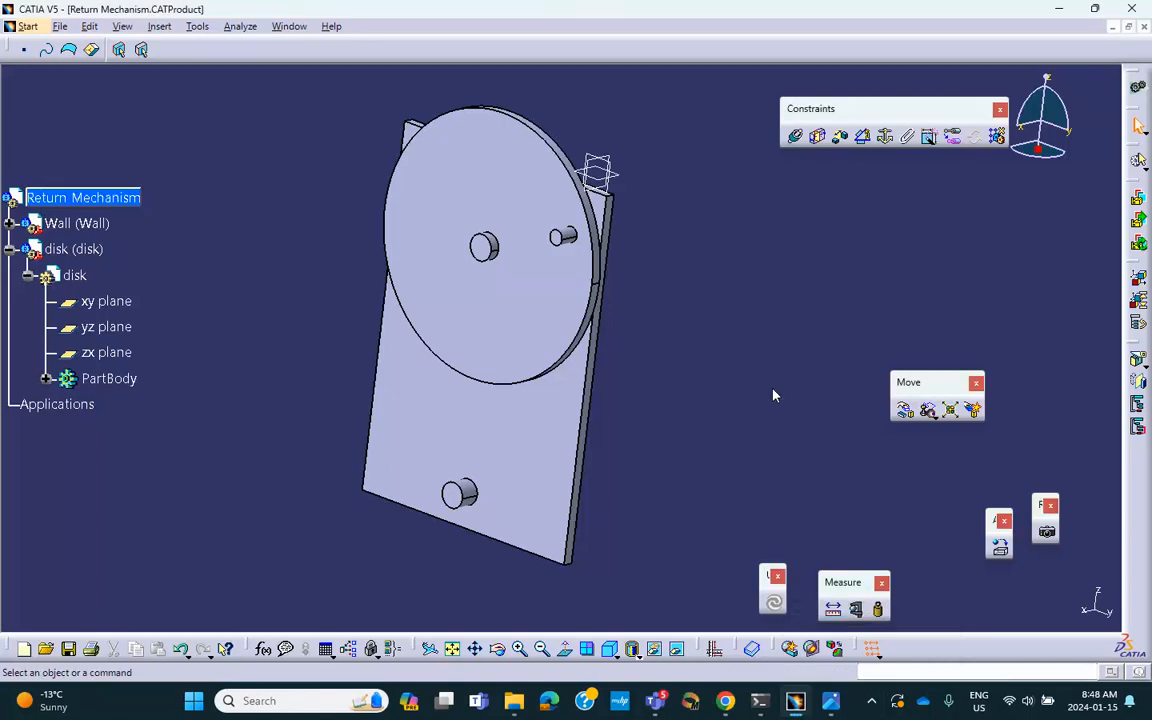
Step: Insert a new part into the Return Mechanism assembly, using the assembly's origin point as the part's origin
click(9, 249)
click(160, 27)
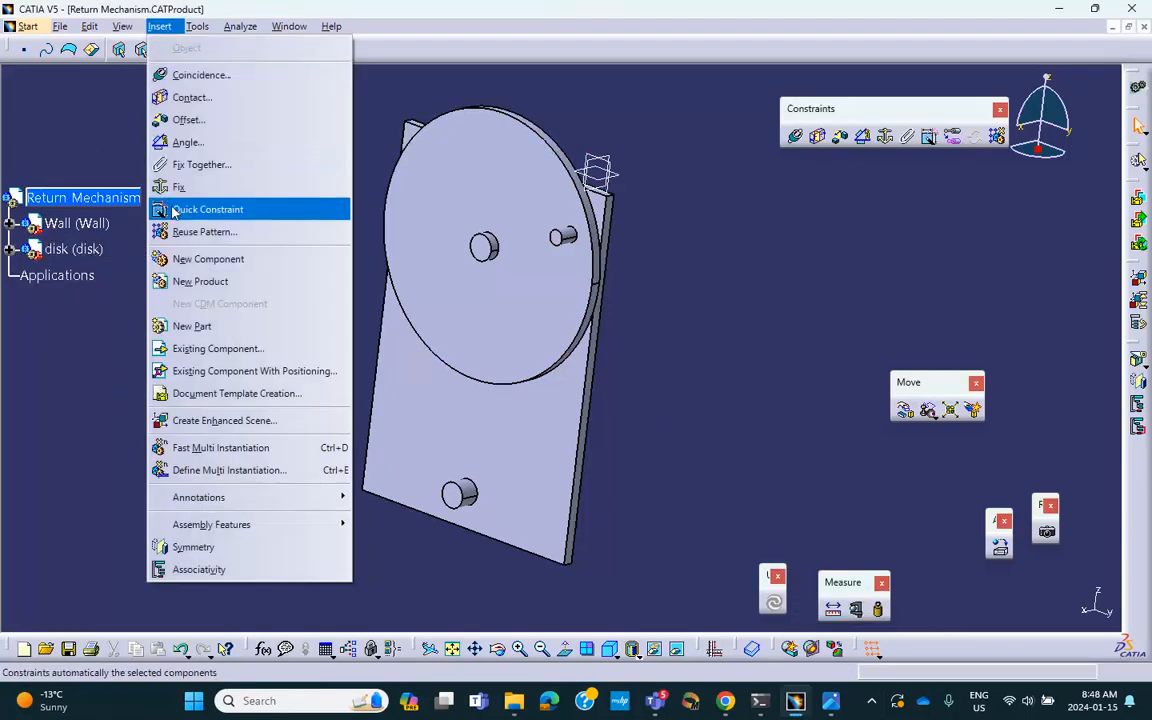
click(190, 328)
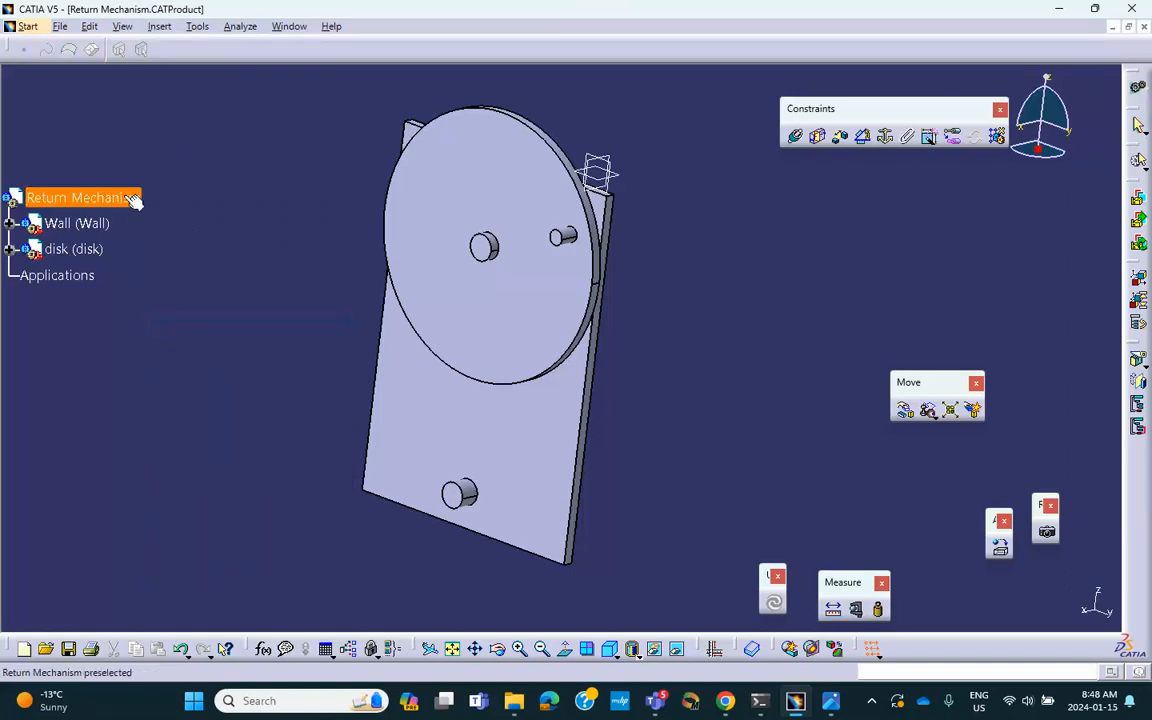
click(121, 197)
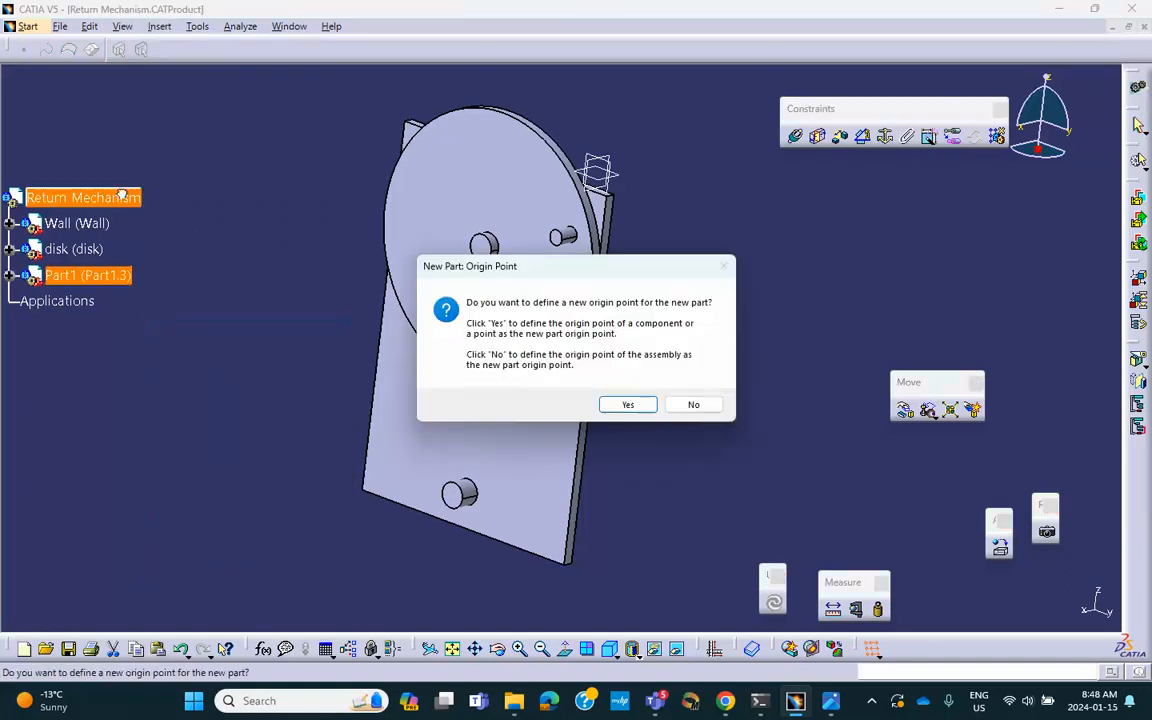
click(691, 404)
Step: Set both the instance name and the part number of the new part to rod
click(9, 275)
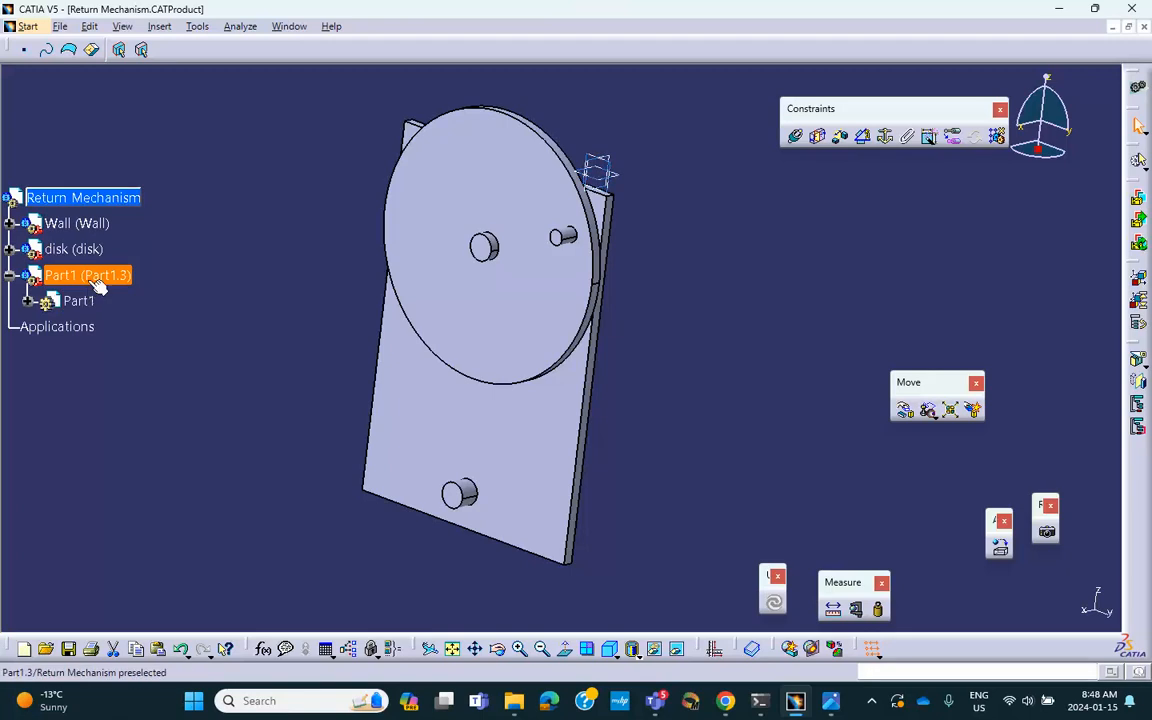
right_click(99, 292)
click(134, 361)
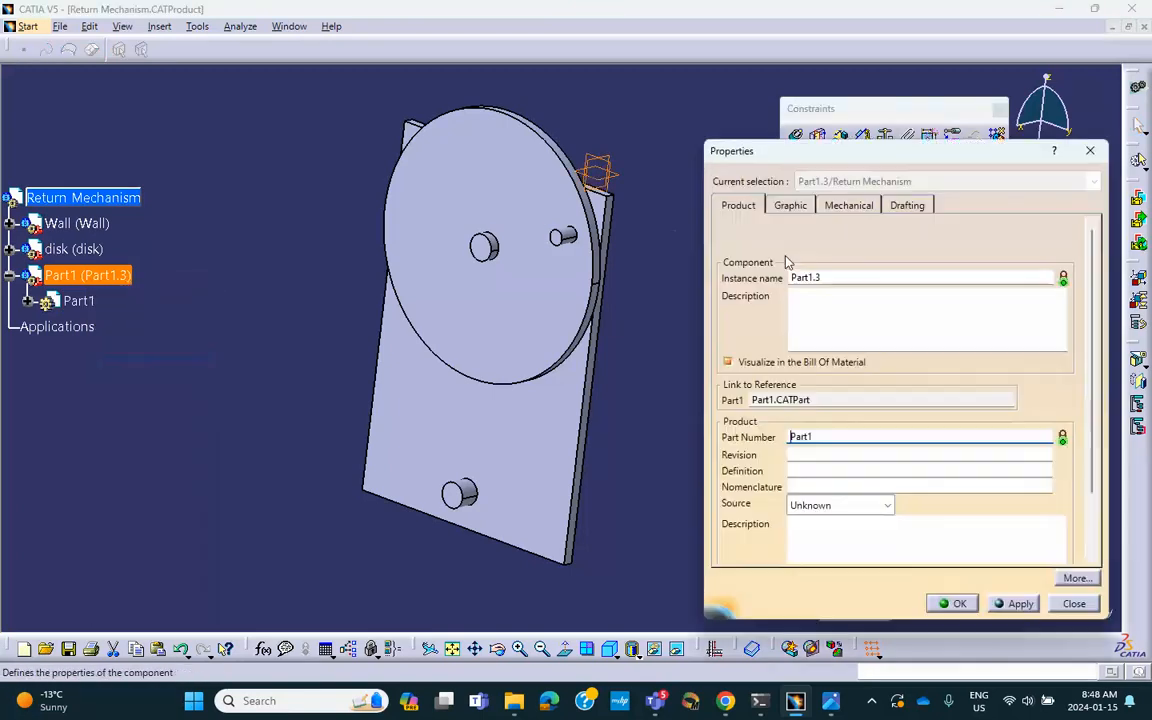
double_click(830, 278)
text(rod)
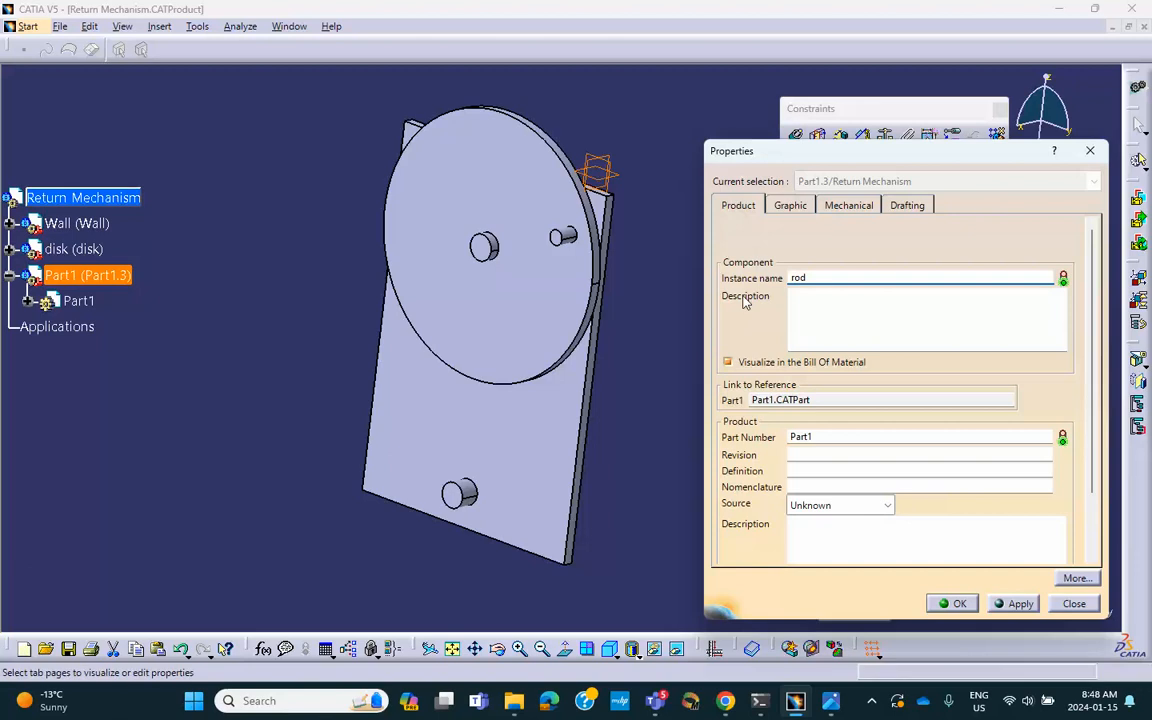
double_click(820, 437)
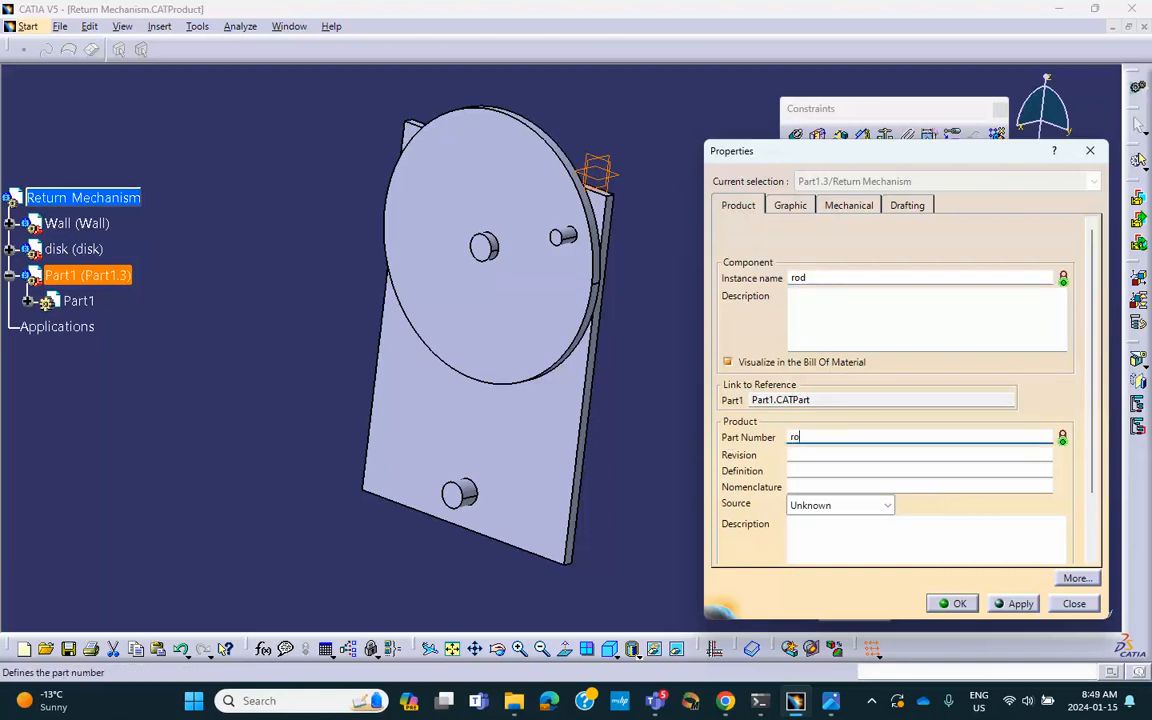
scroll(771, 442, down, 1)
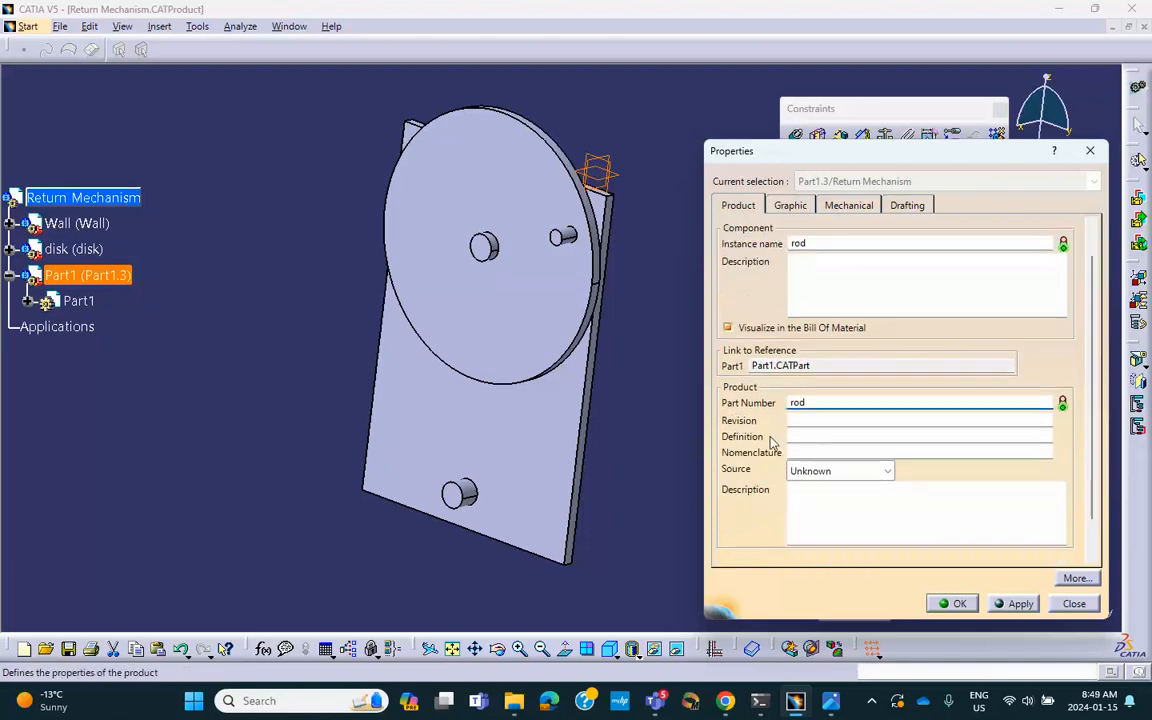
click(952, 603)
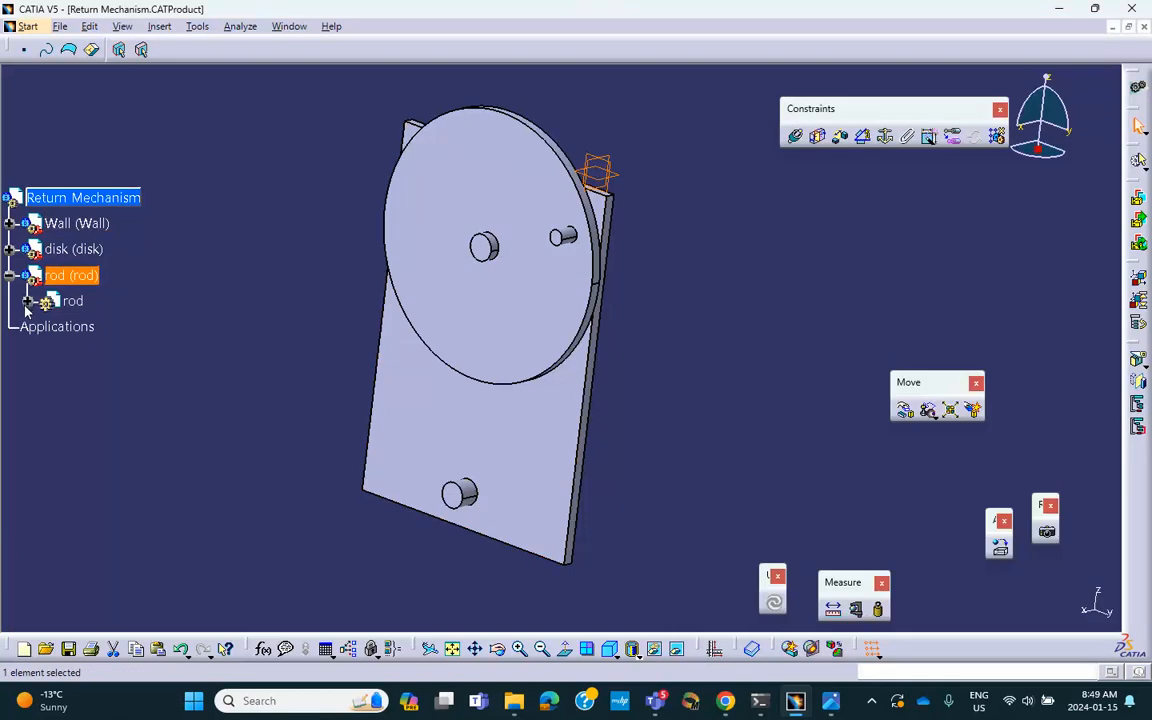
Step: Open the rod part for editing and start a sketch on the front face of the disk
click(28, 302)
double_click(78, 297)
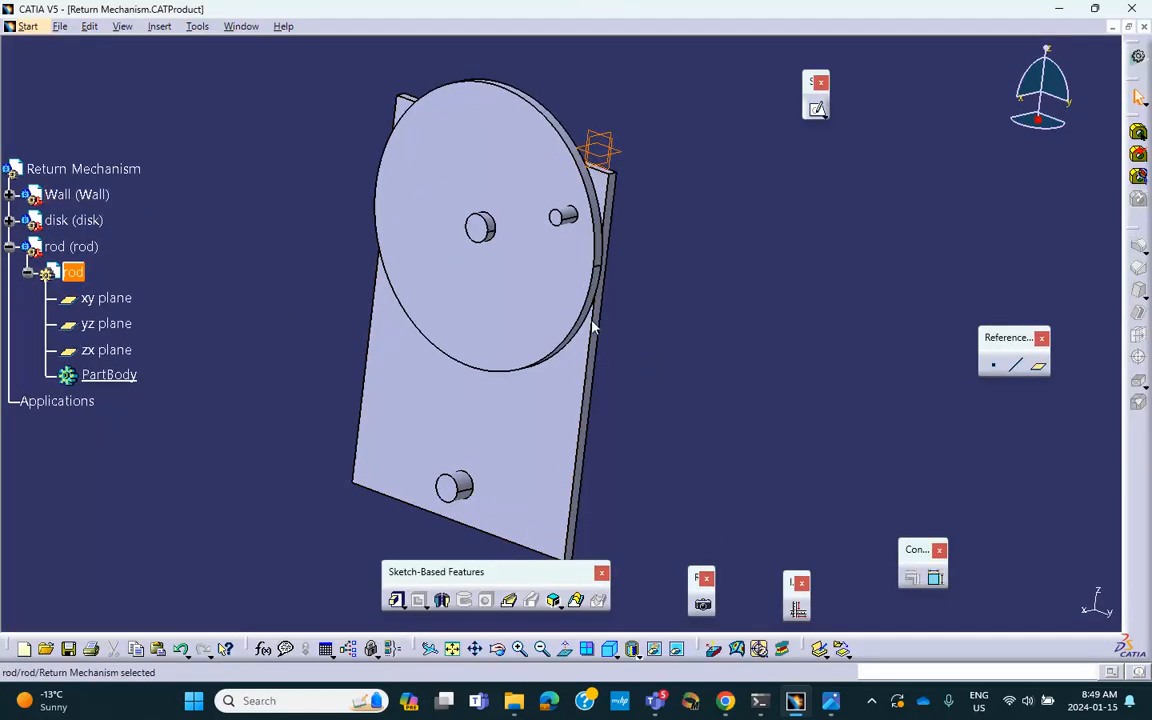
click(543, 283)
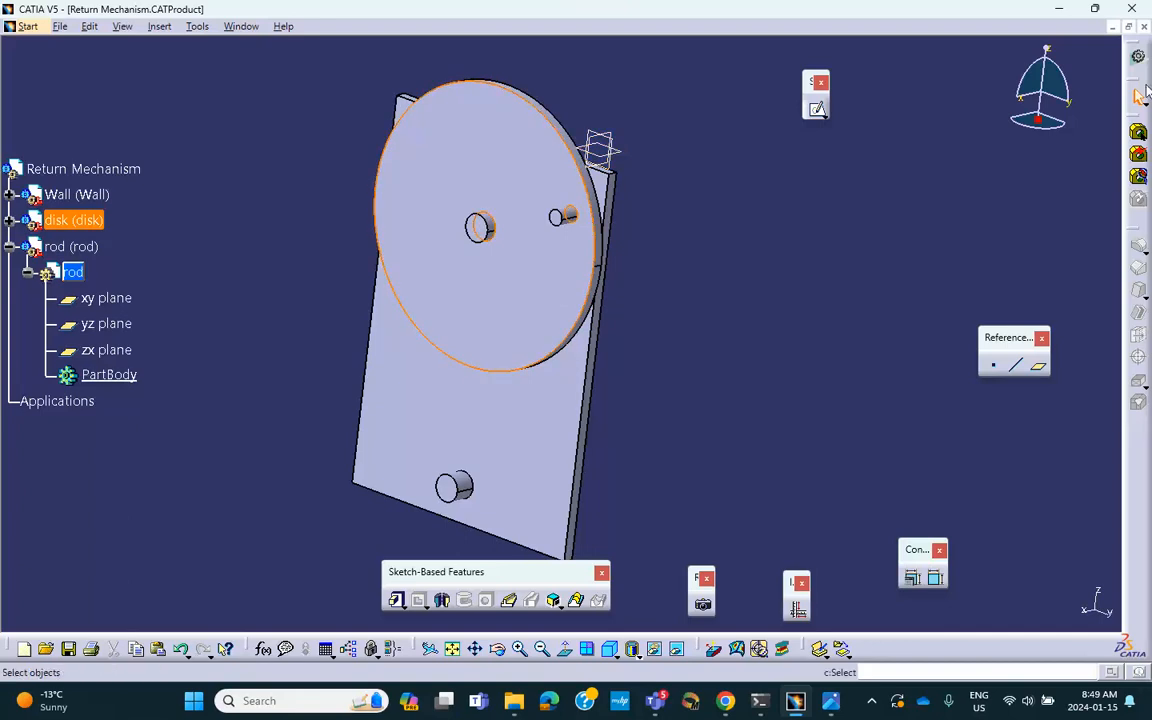
click(818, 113)
mouse_move(717, 234)
middle_down()
mouse_move(699, 237)
mouse_move(680, 343)
mouse_move(630, 336)
mouse_move(596, 311)
middle_up()
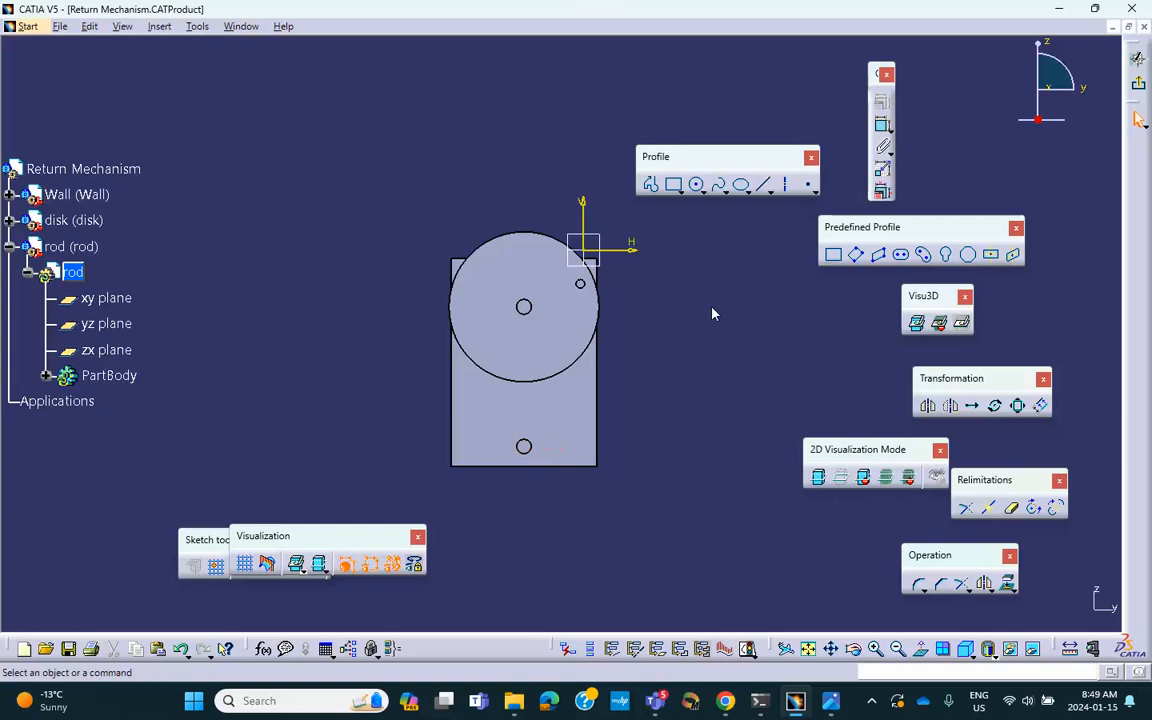
mouse_move(704, 445)
middle_down()
mouse_move(687, 352)
mouse_move(638, 275)
middle_up()
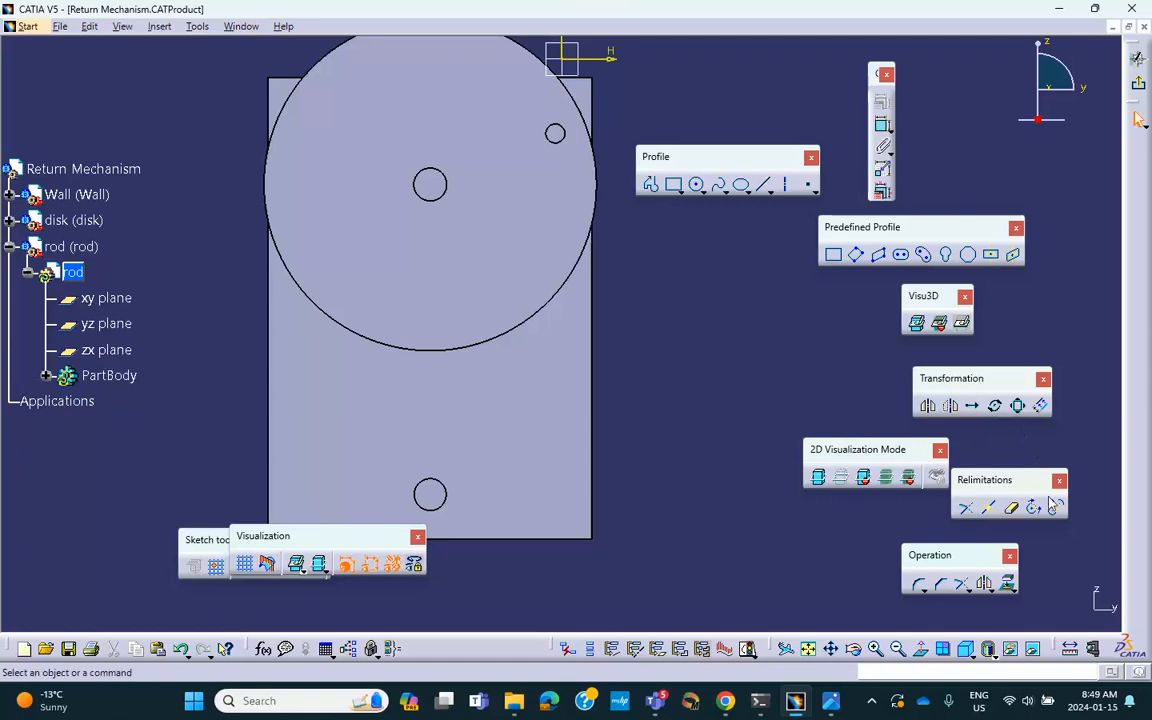
Step: Project the edge of the Wall's lower pin onto the rod sketch and deactivate the projected circle's mark
click(1009, 585)
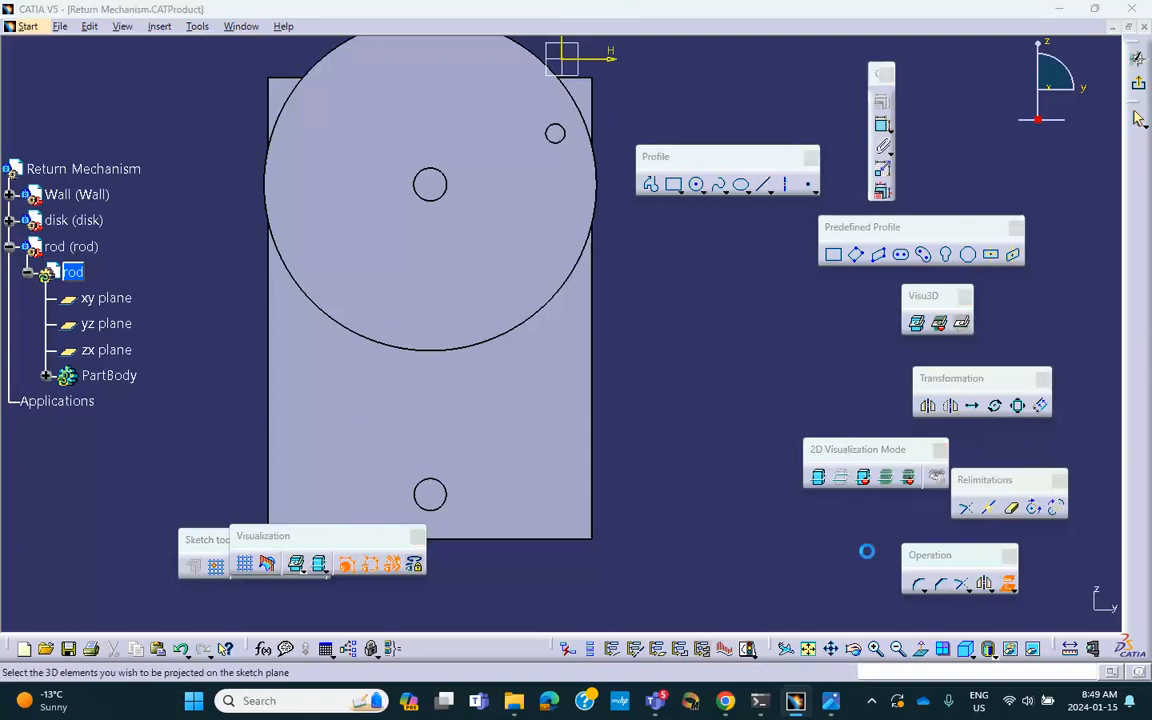
click(453, 503)
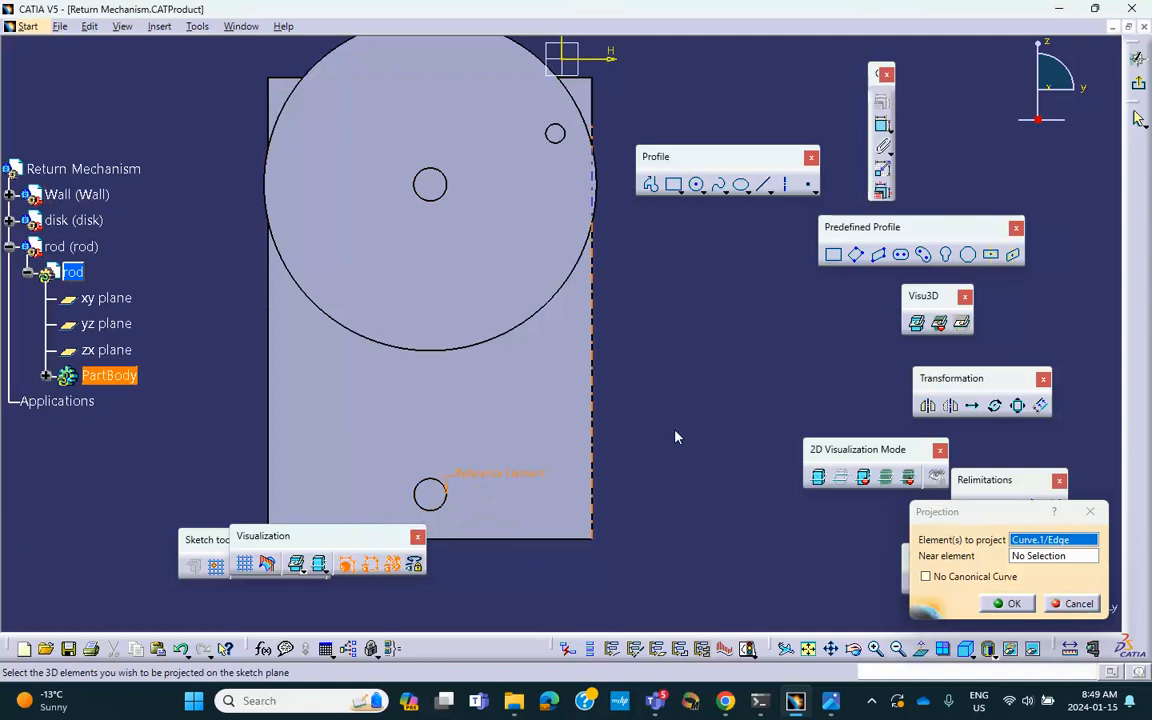
click(1012, 604)
mouse_move(523, 337)
middle_down()
mouse_move(625, 365)
mouse_move(634, 388)
middle_up()
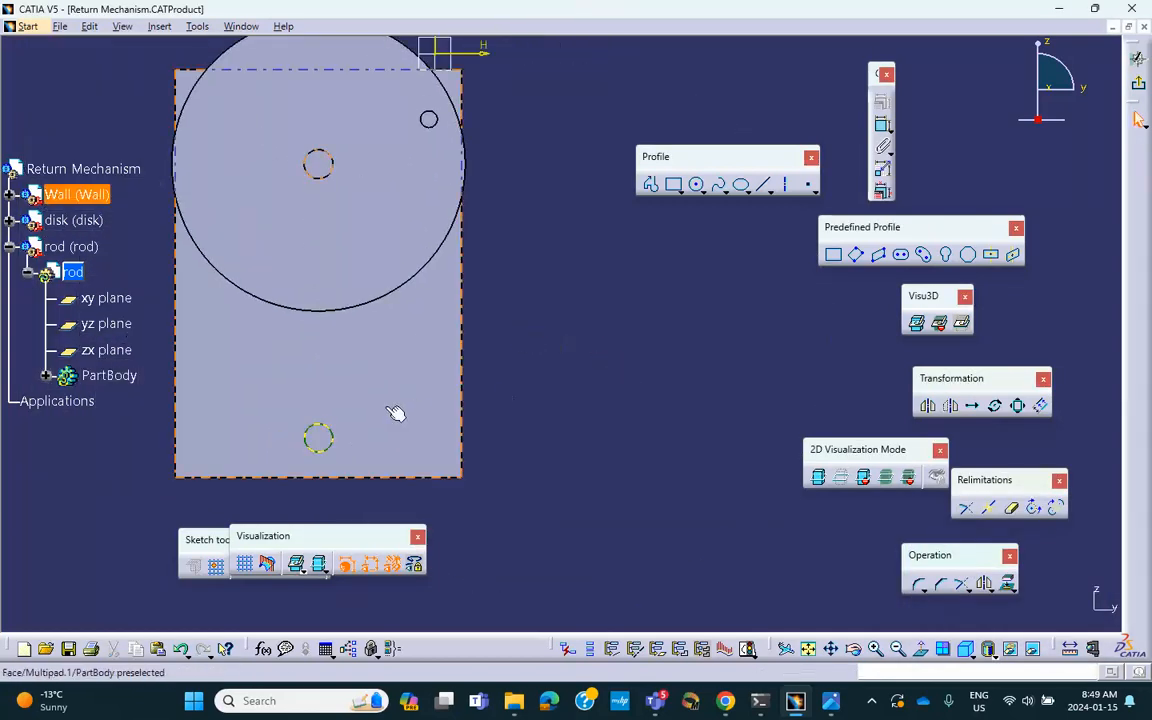
right_click(319, 435)
mouse_move(385, 413)
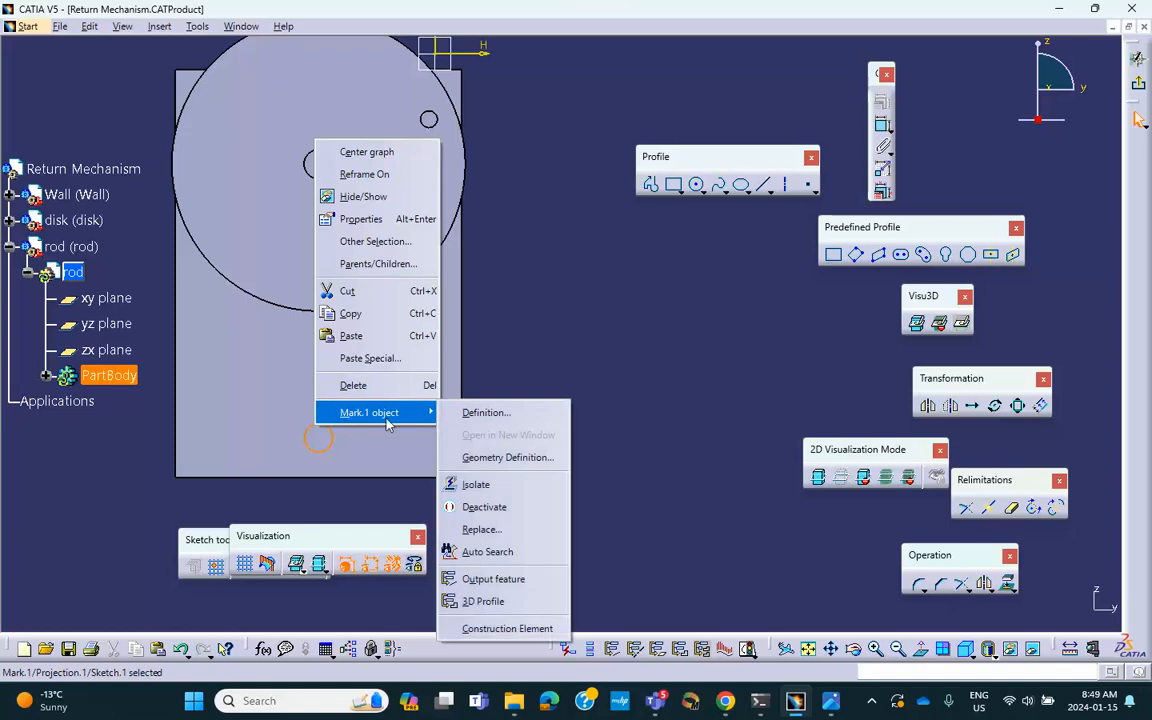
click(486, 506)
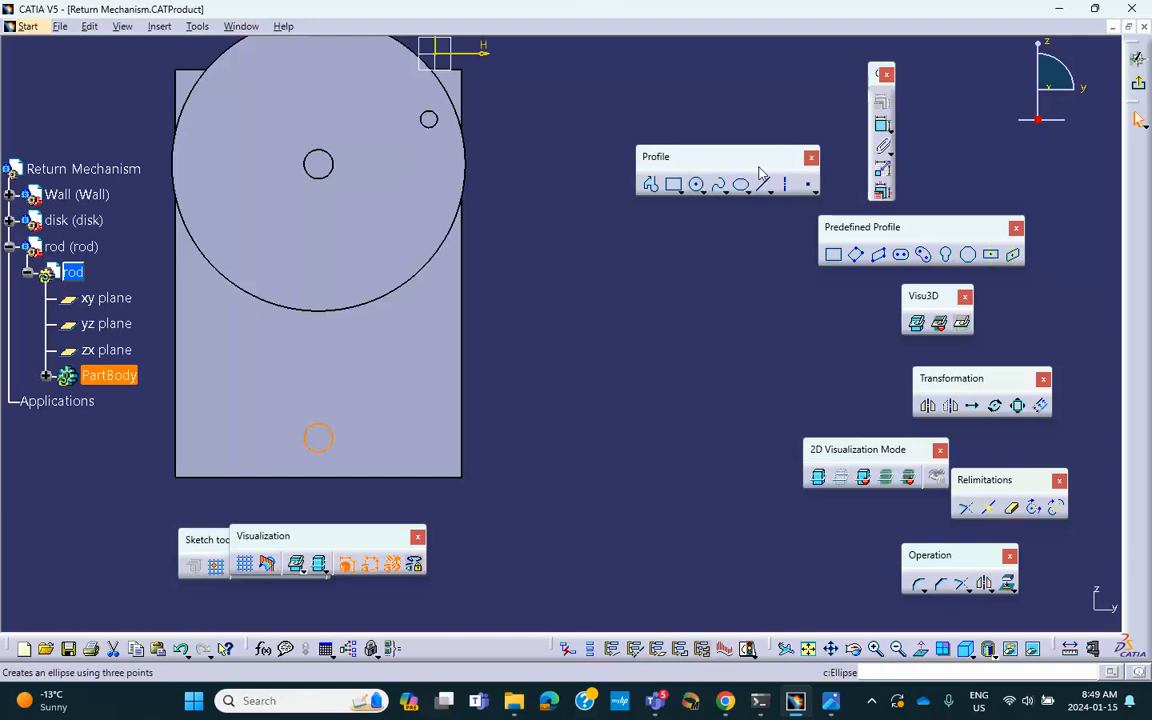
Step: Sketch an elongated hole with end radius about 0.33 in from the lower pin's centre diagonally past the disk, and lengthen its free end slightly
click(901, 255)
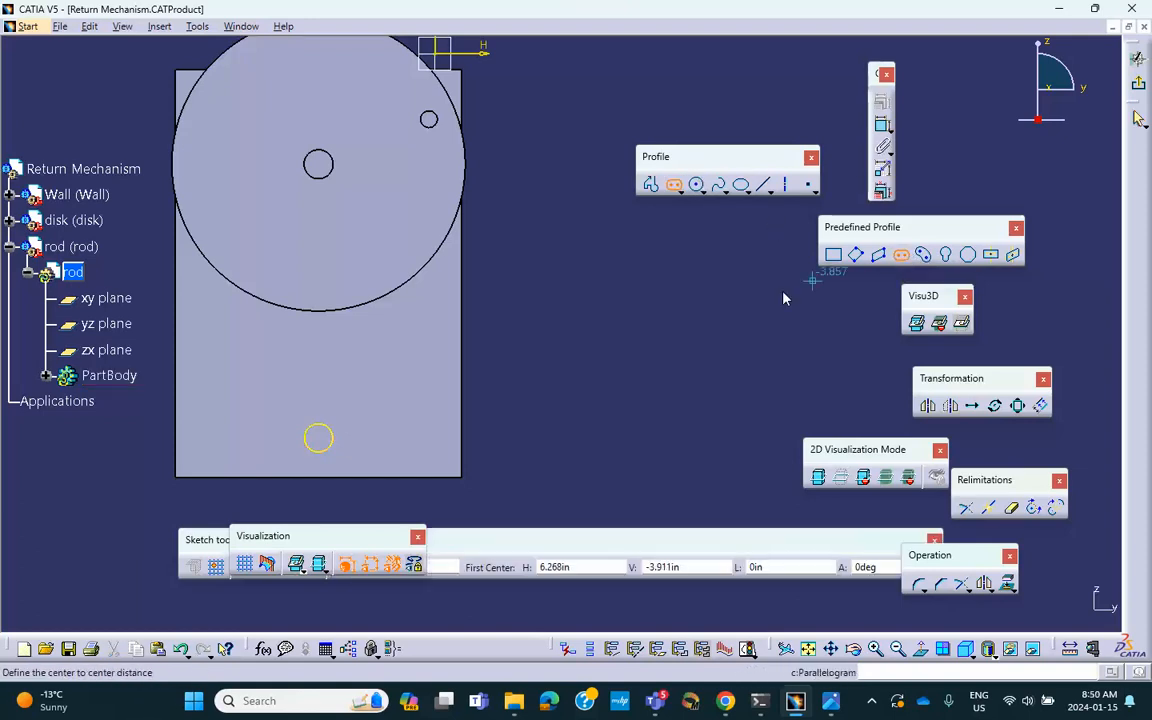
click(319, 438)
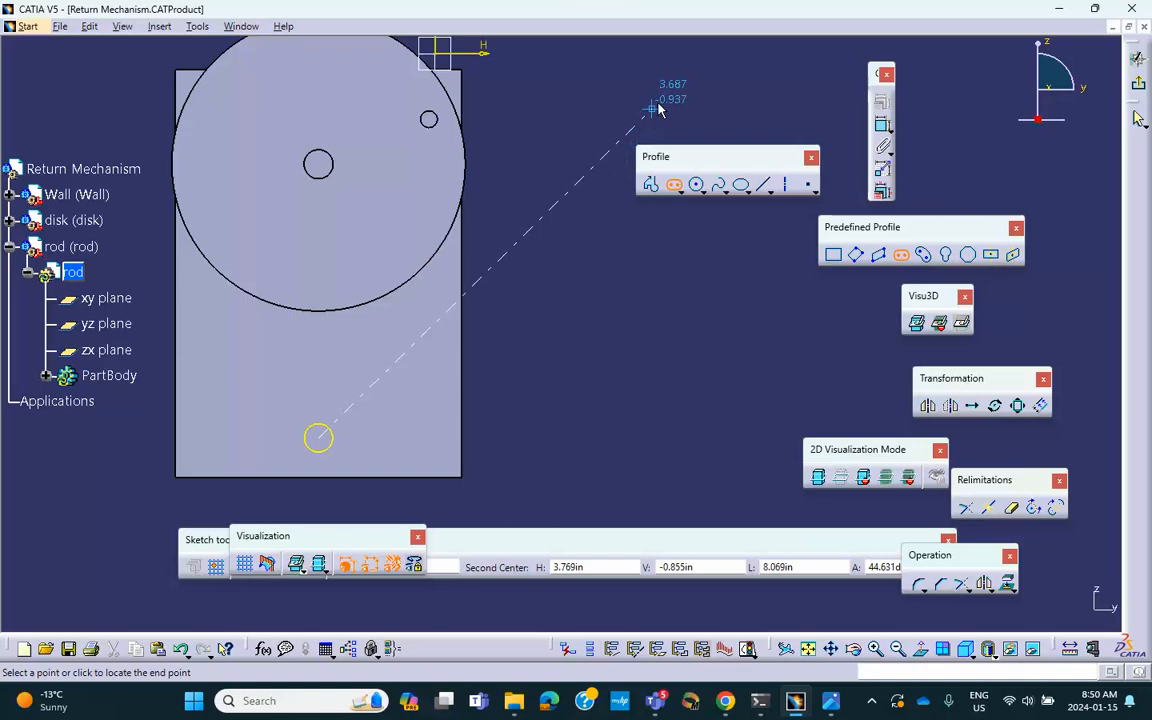
click(614, 115)
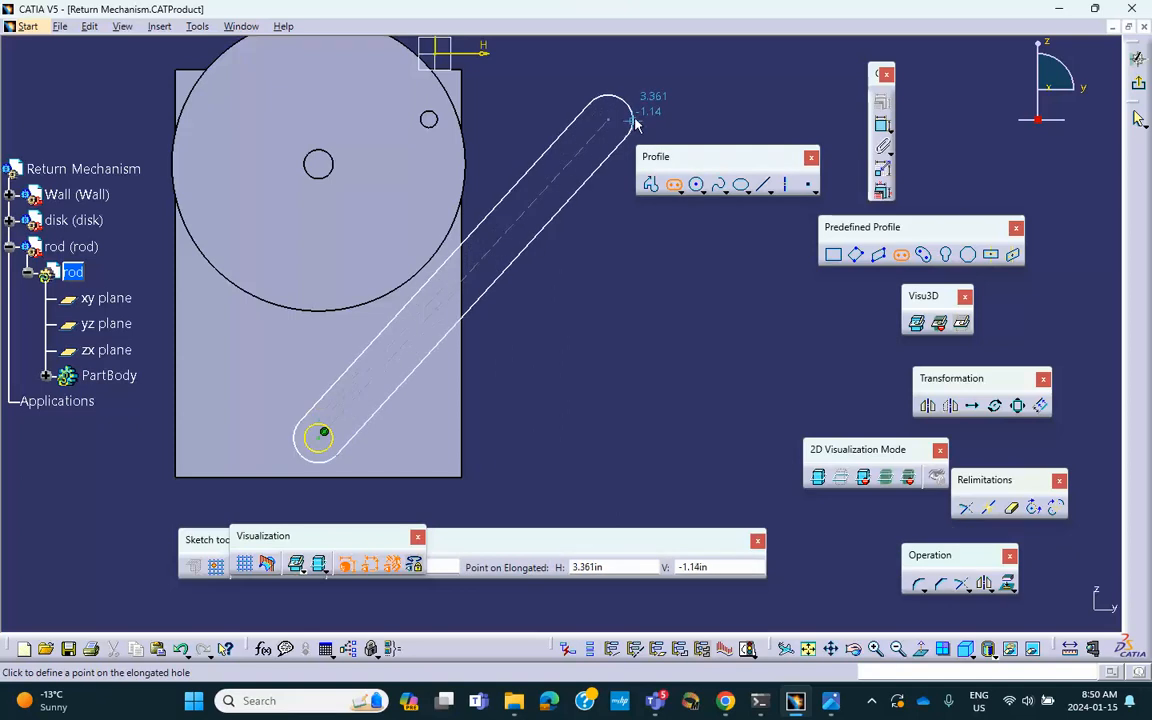
click(628, 127)
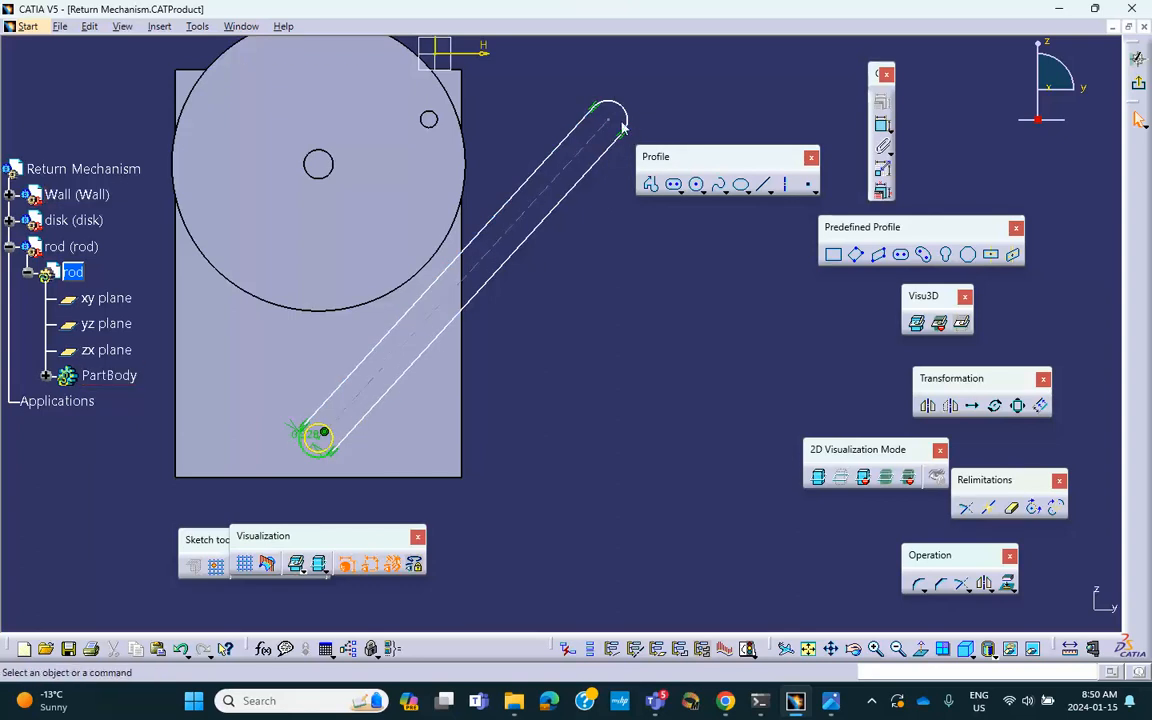
drag(612, 112, 633, 78)
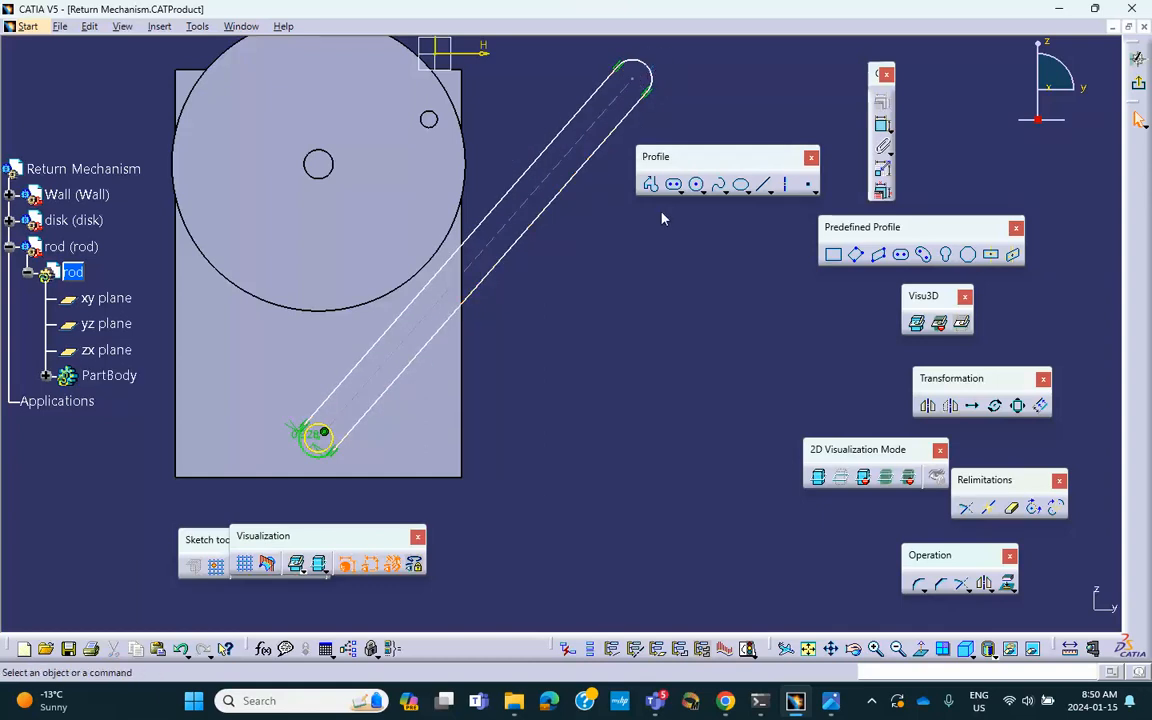
Step: Sketch an inner elongated hole of radius about 0.22 in along the rod outline's centreline, starting just beyond the lower pin, and exit the sketch
click(670, 186)
click(675, 187)
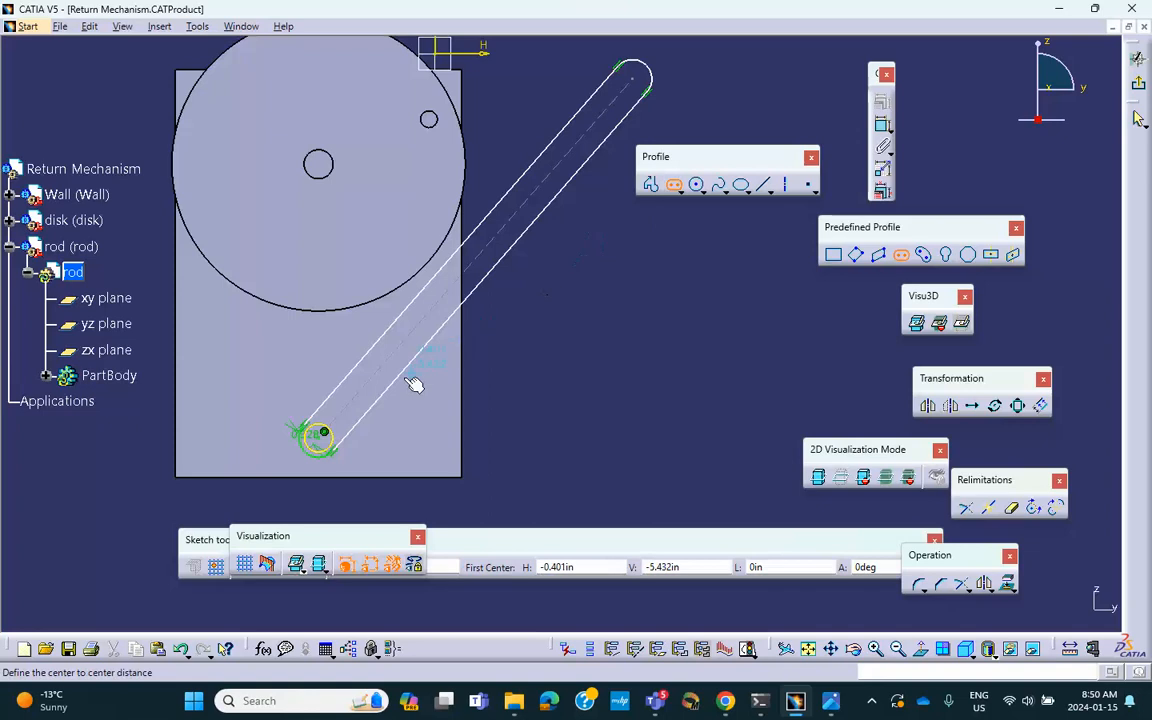
click(348, 420)
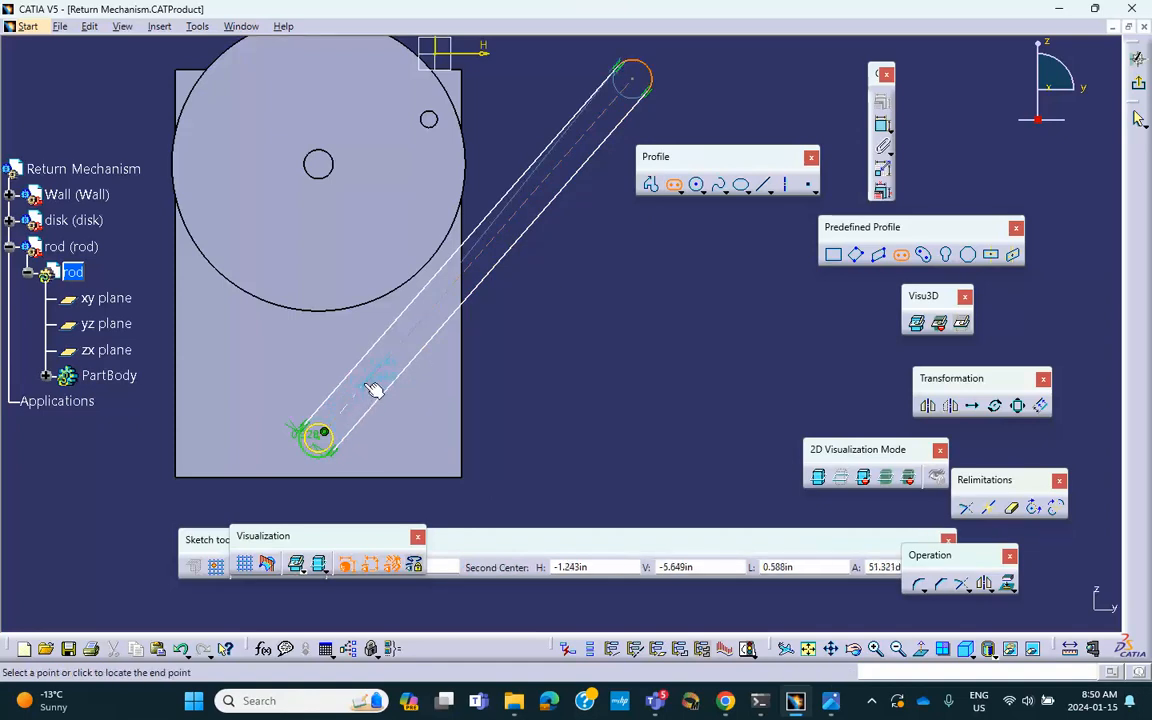
click(632, 93)
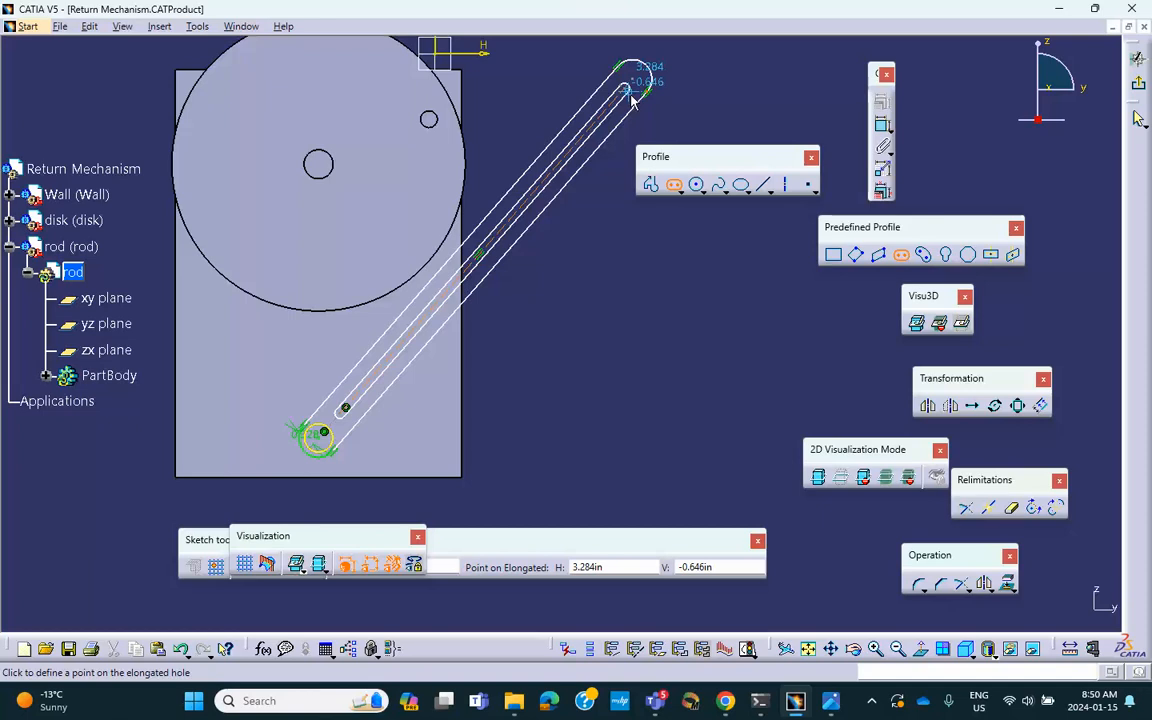
click(631, 98)
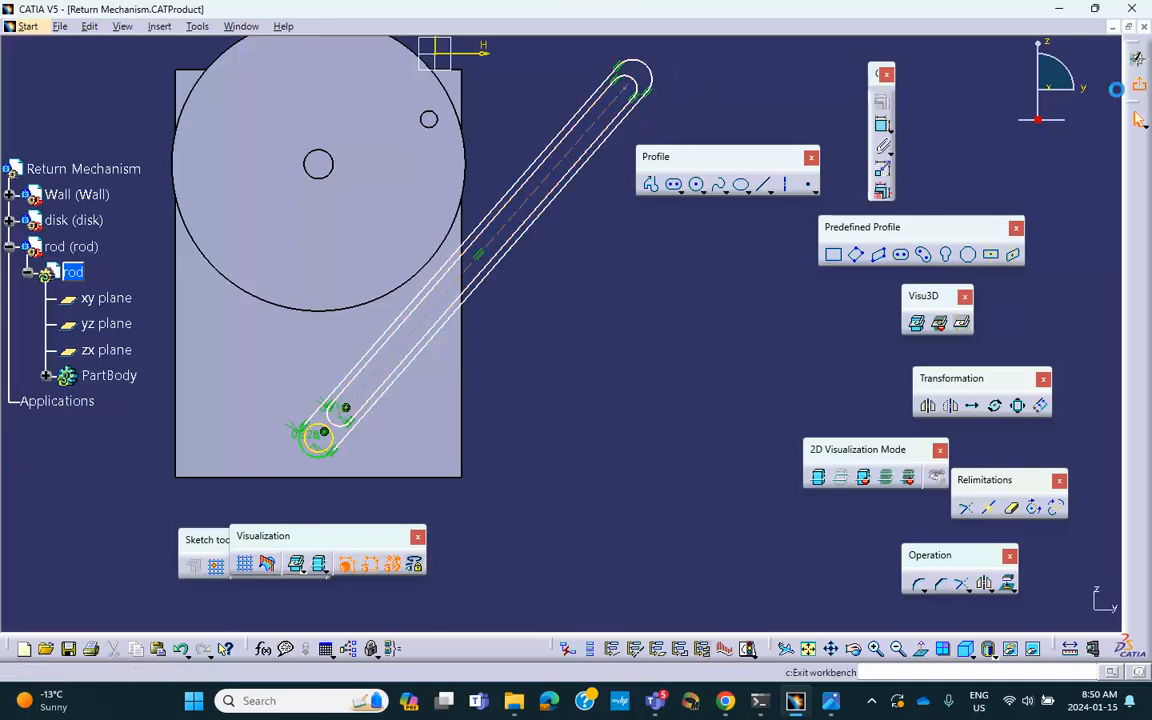
click(881, 101)
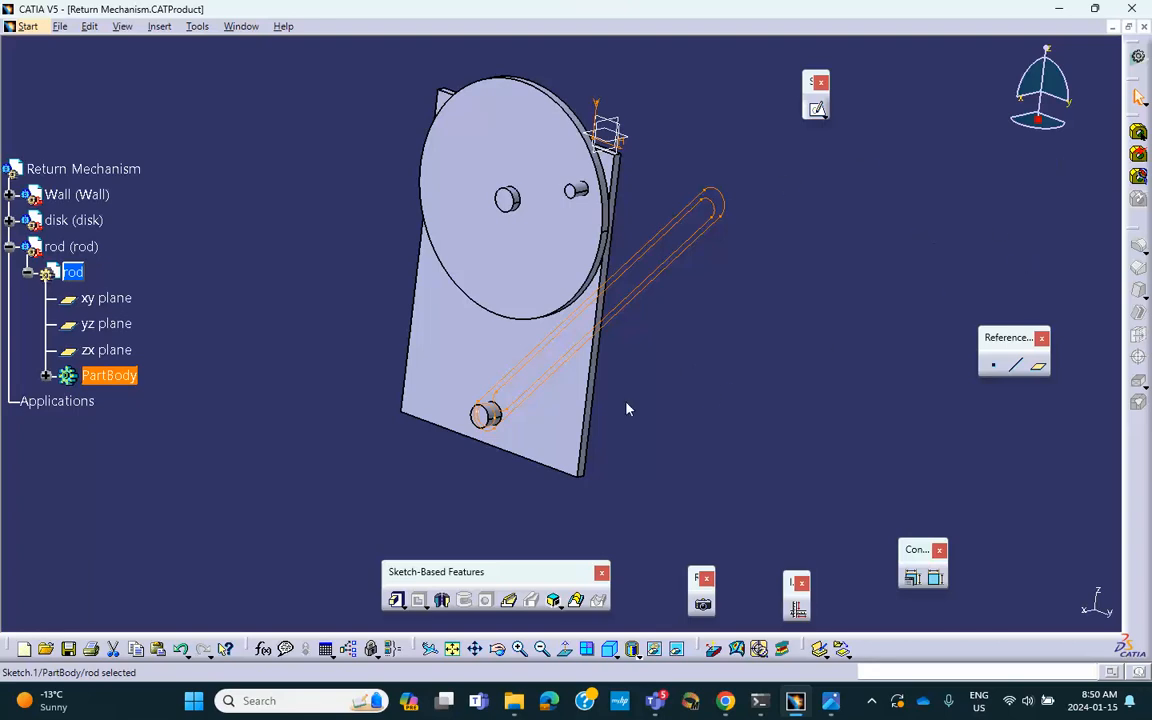
Step: Pad the rod sketch with the Up to plane limit at the front face of the Wall's lower pin
click(396, 599)
middle_drag(785, 367, 571, 342)
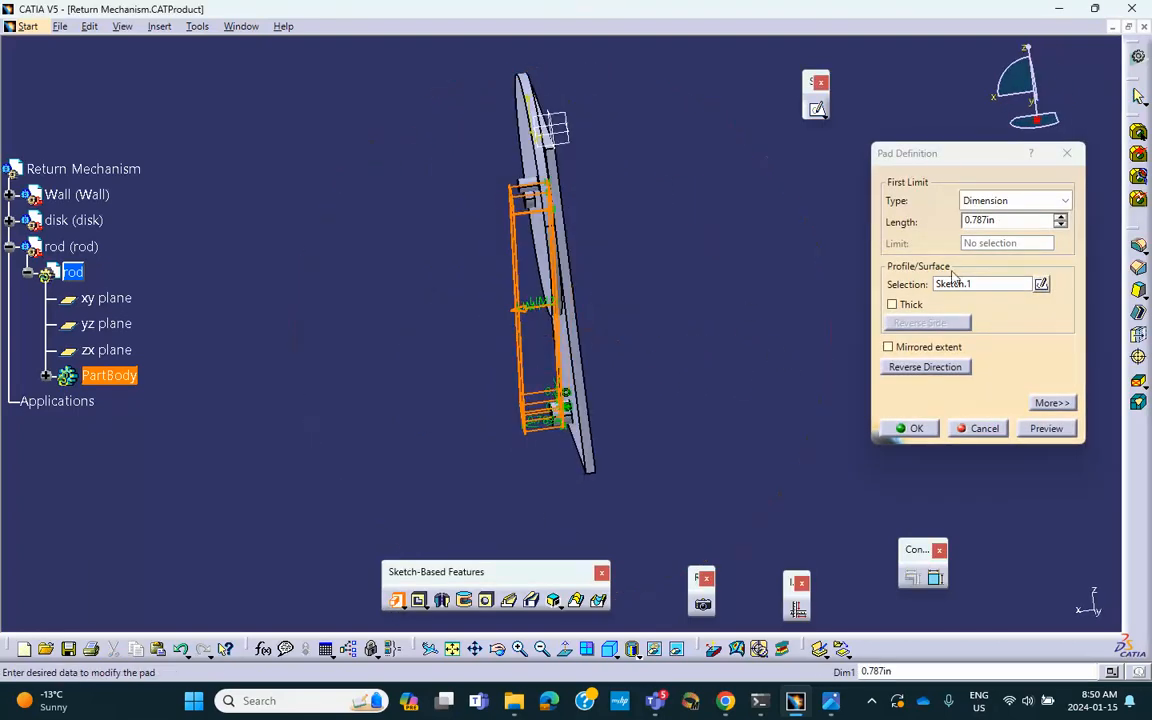
drag(1003, 221, 857, 211)
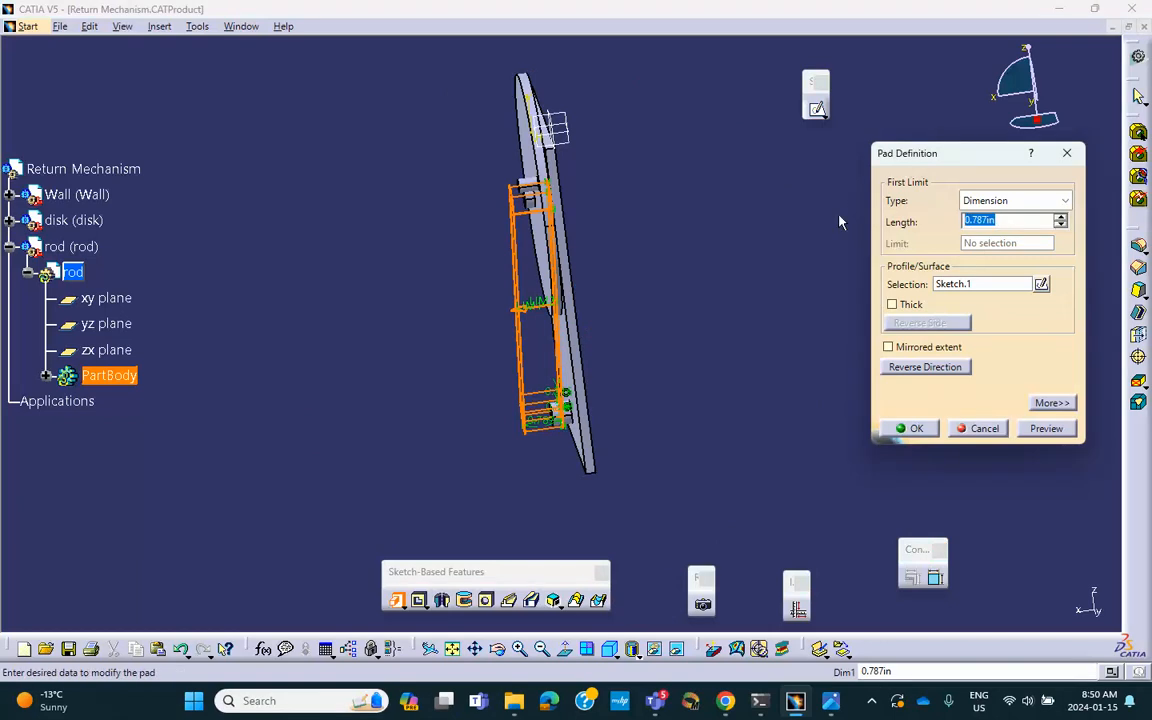
middle_drag(614, 293, 351, 421)
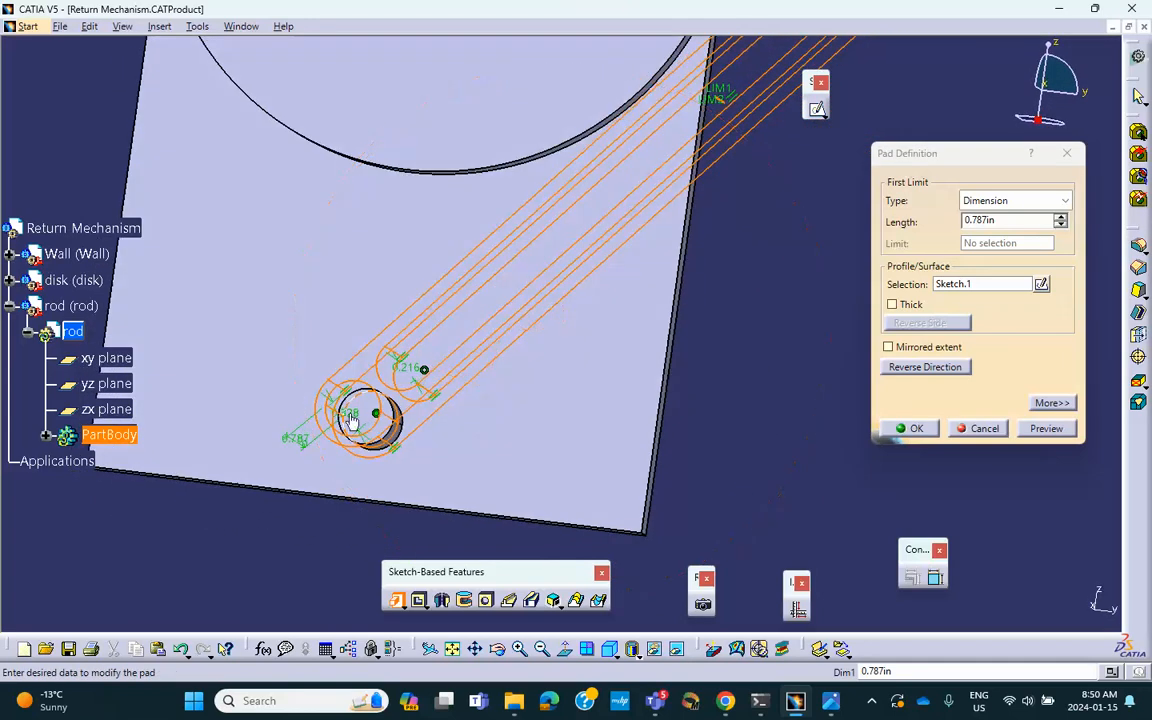
click(1002, 203)
click(998, 270)
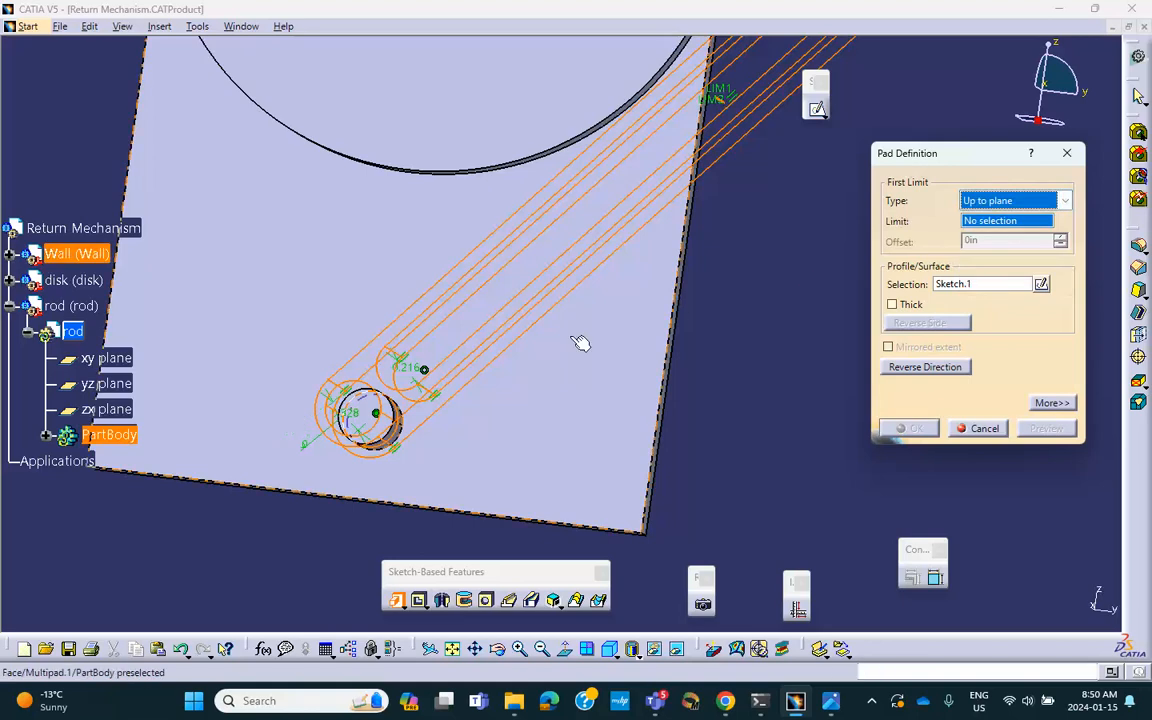
click(374, 416)
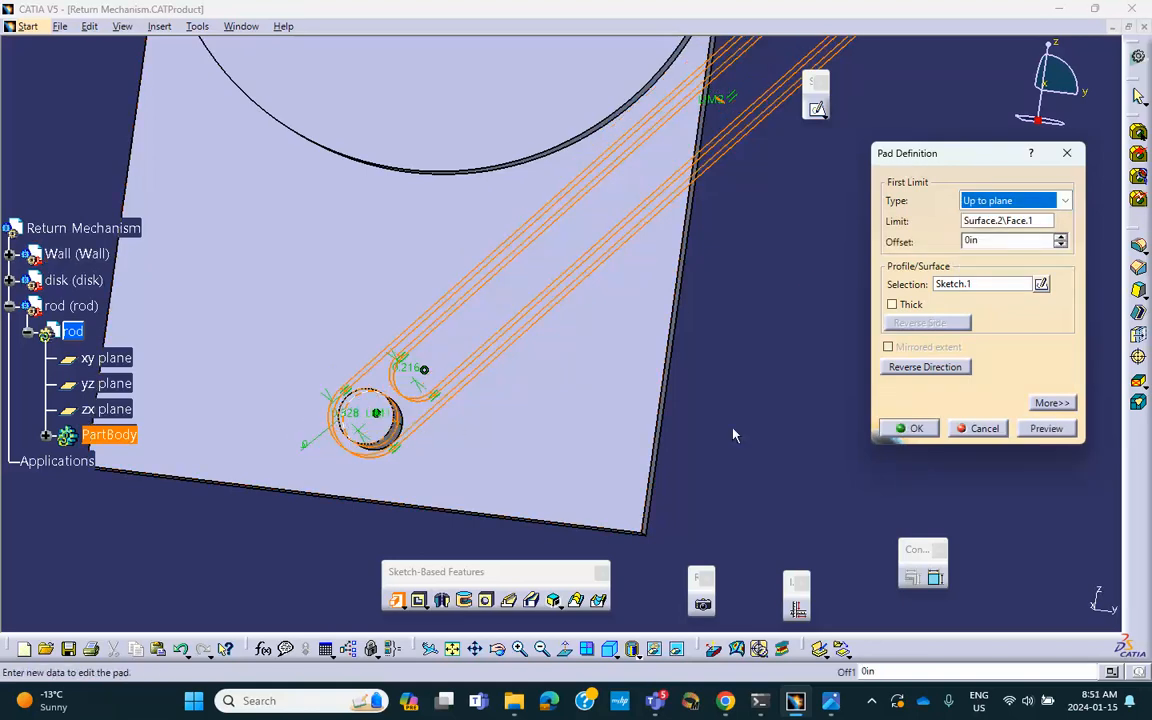
click(912, 428)
middle_drag(811, 317, 812, 262)
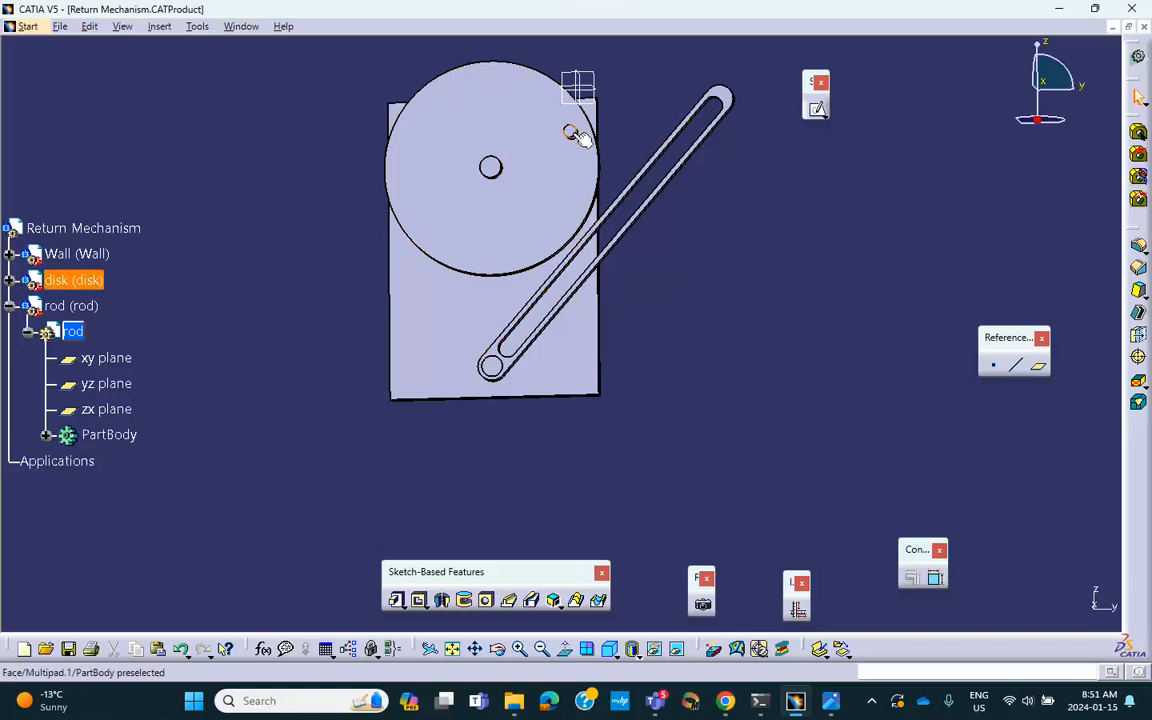
mouse_move(635, 172)
middle_down()
mouse_move(615, 224)
mouse_move(612, 173)
middle_up()
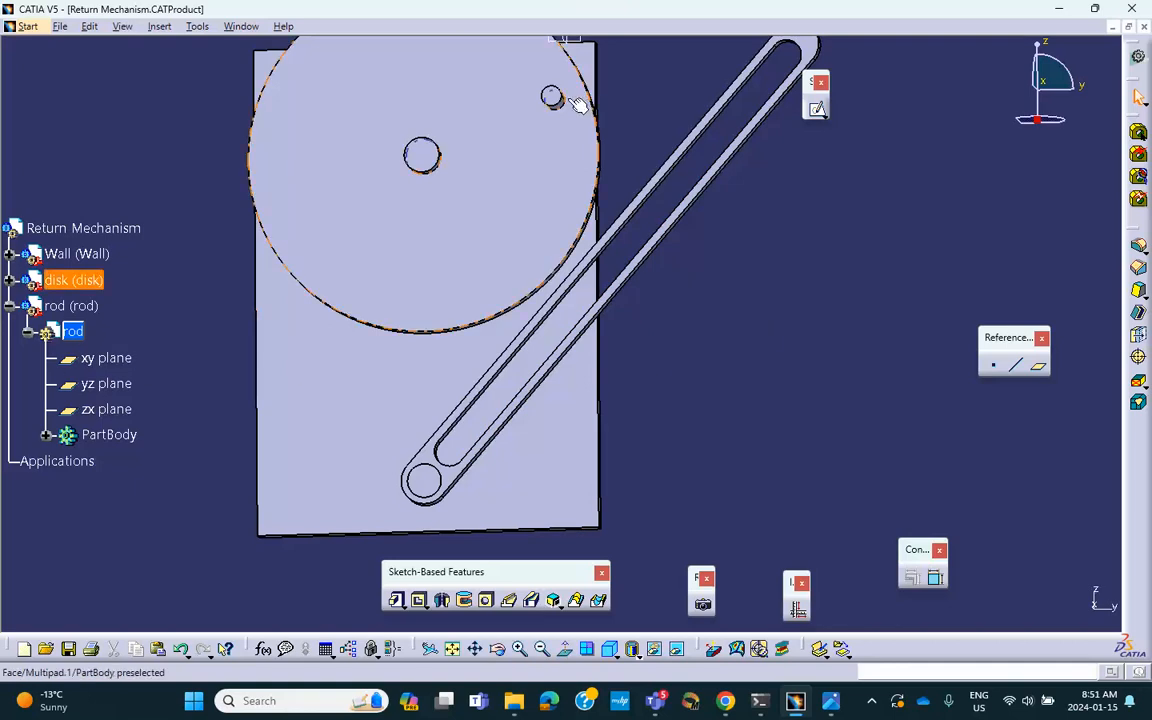
Step: Display the Measure toolbar and place it in the open area beside the model
middle_drag(560, 100, 610, 125)
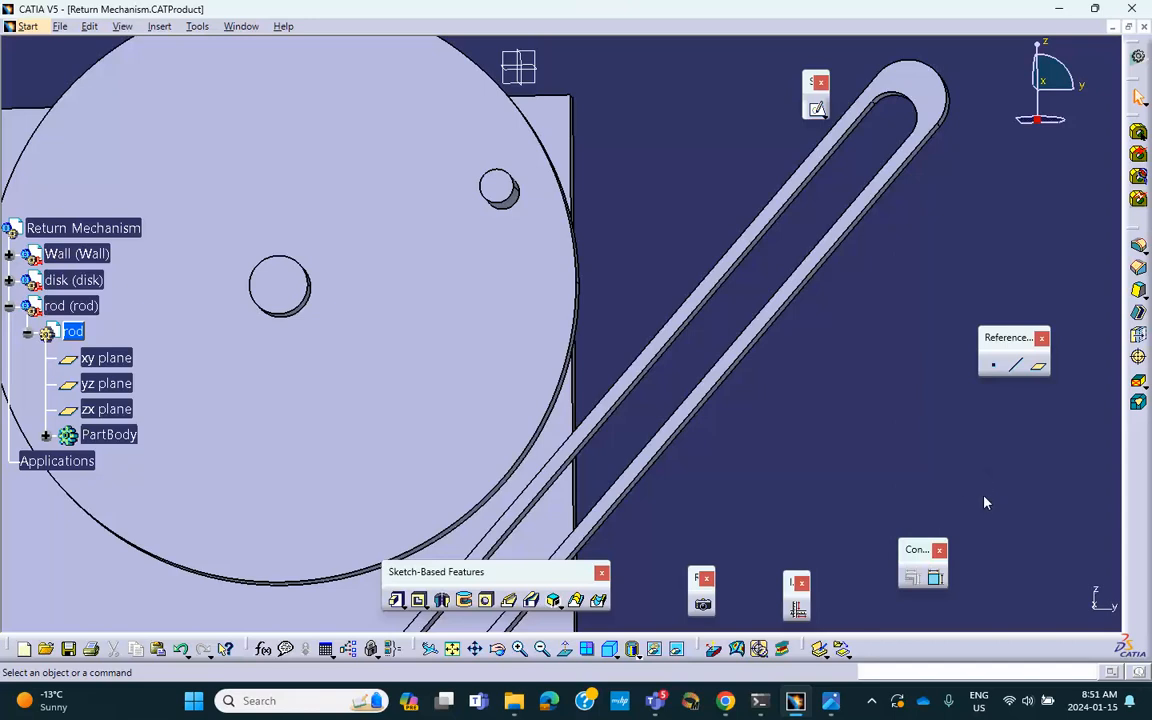
click(122, 27)
mouse_move(167, 47)
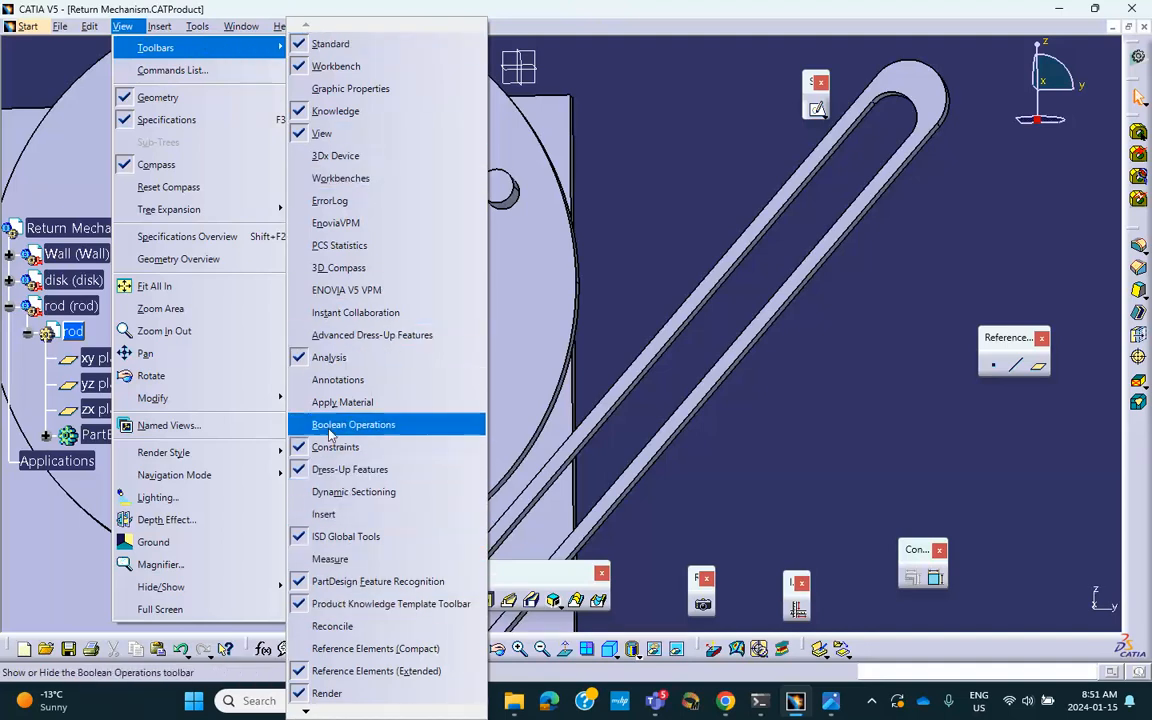
click(340, 560)
click(587, 602)
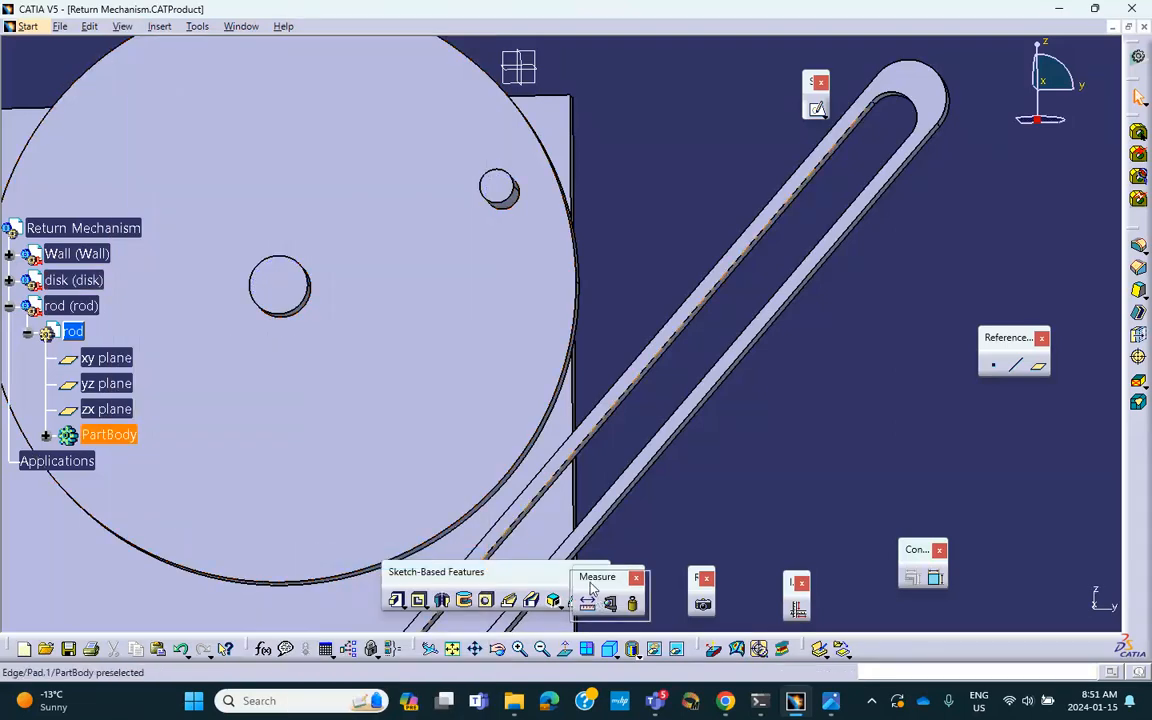
drag(921, 430, 926, 433)
Step: Measure the radius of the disk's off-centre pin
click(955, 454)
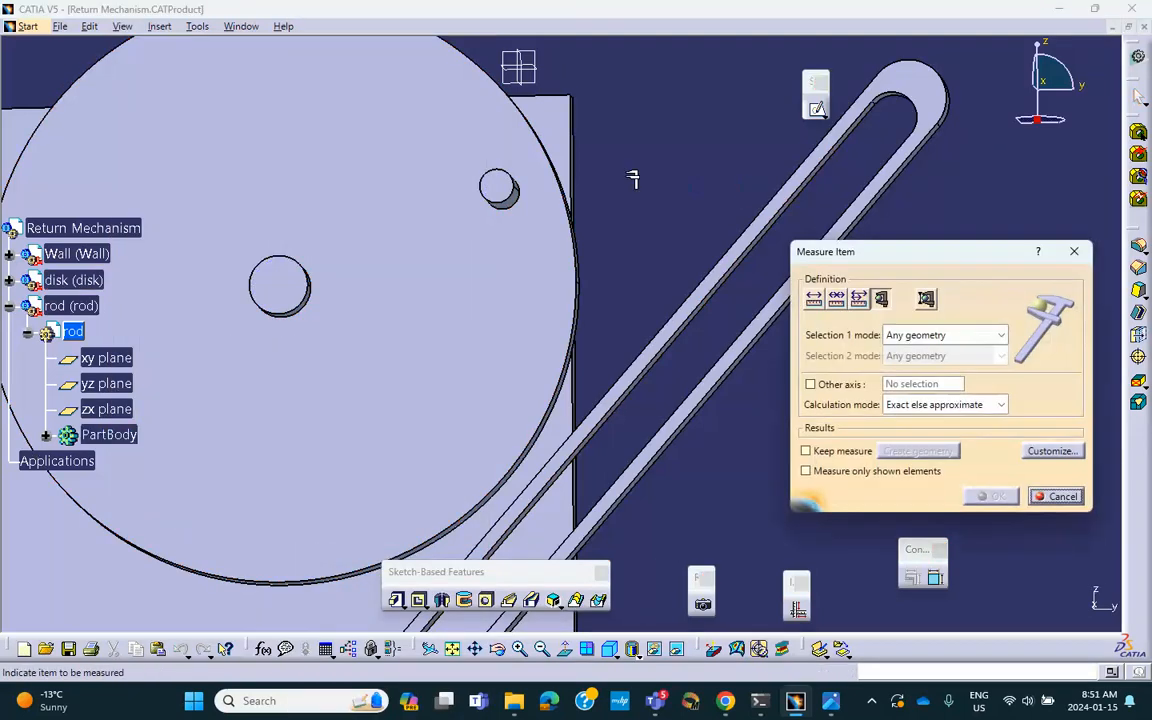
click(507, 170)
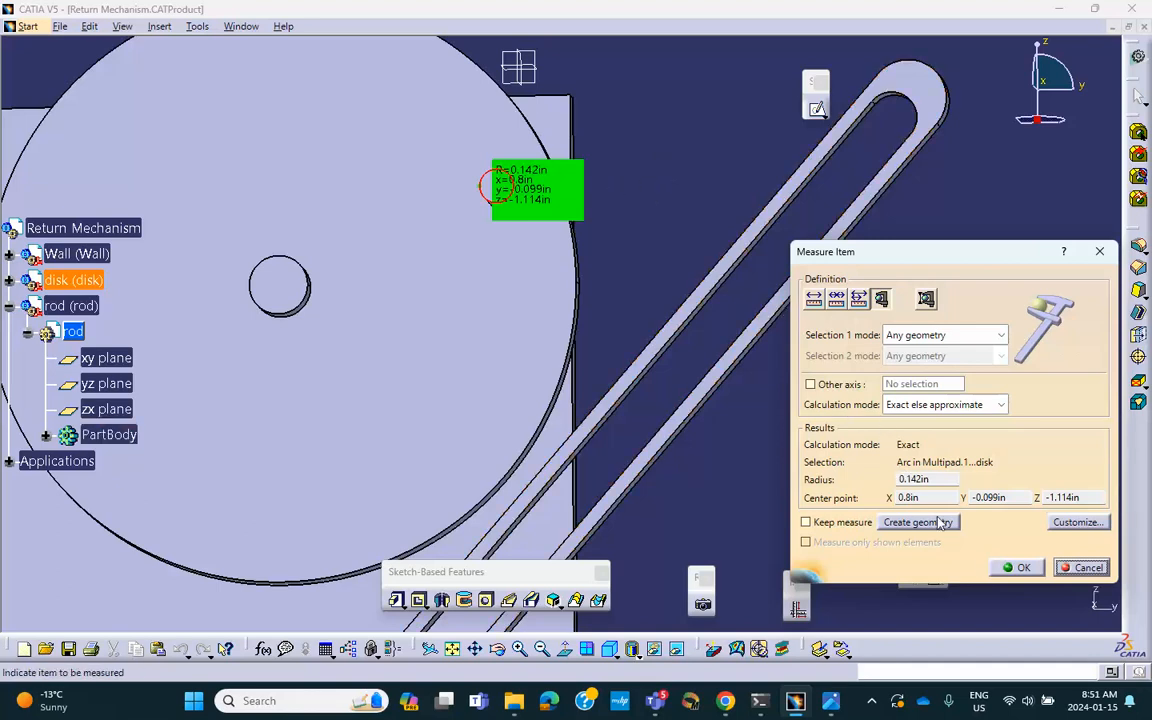
click(1006, 568)
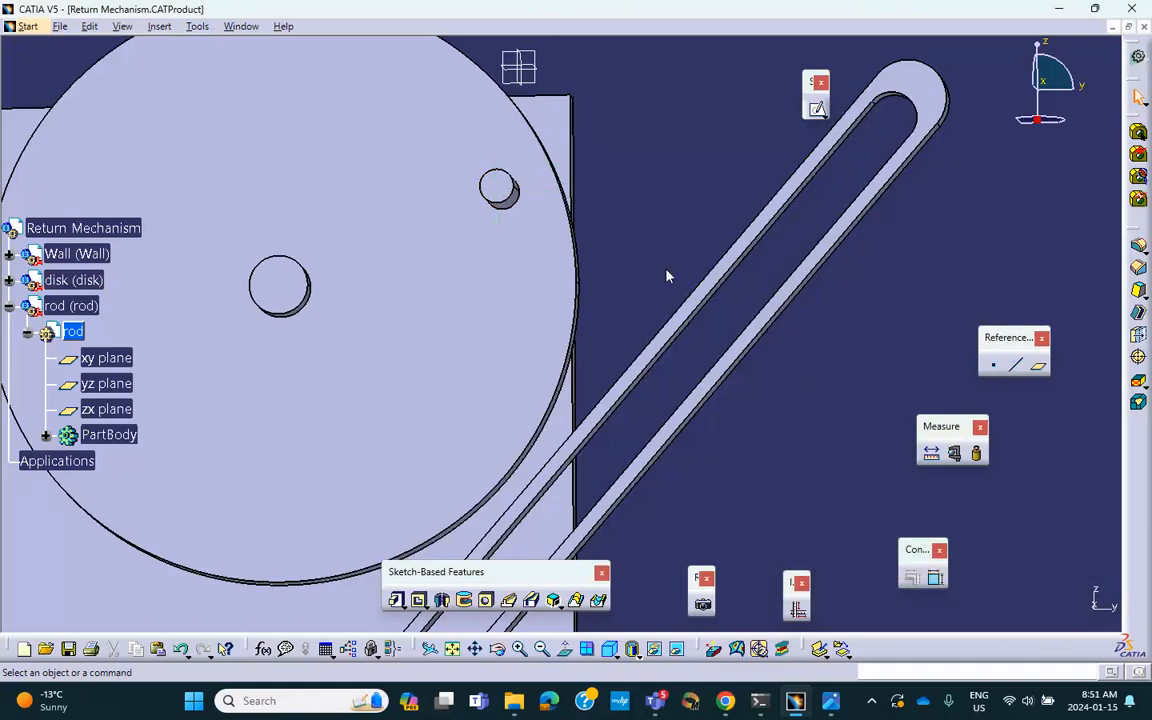
Step: Open the sketch under the rod's pad for editing
scroll(116, 314, down, 3)
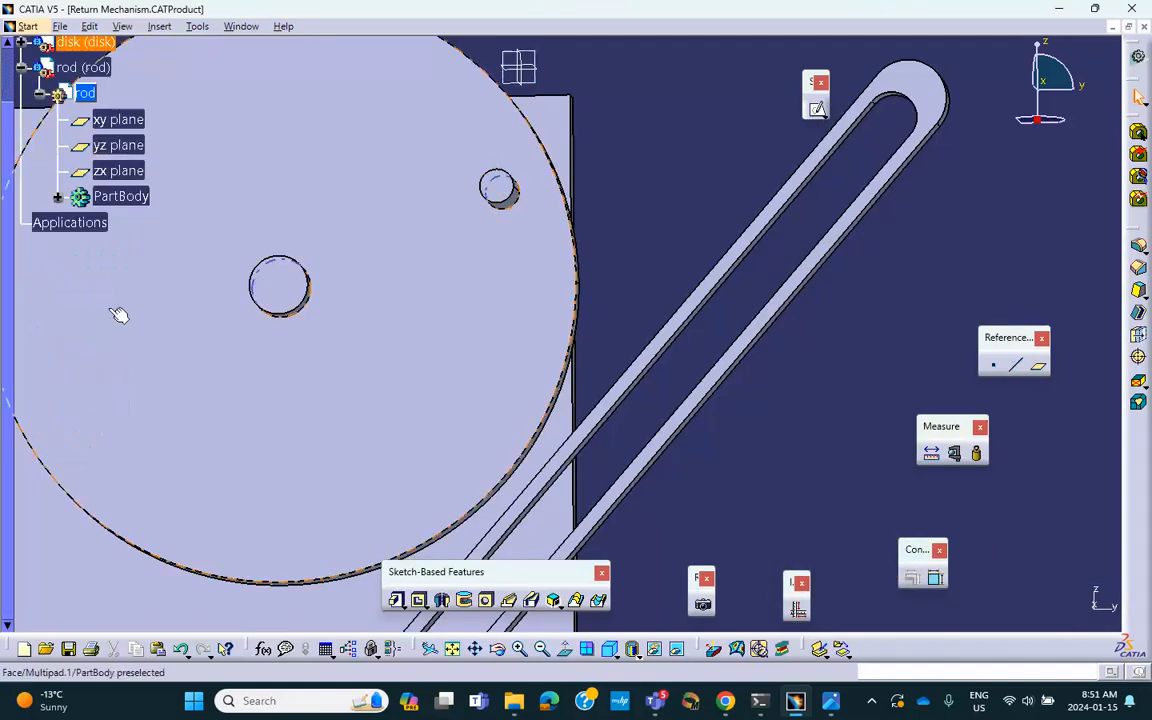
click(56, 197)
click(77, 300)
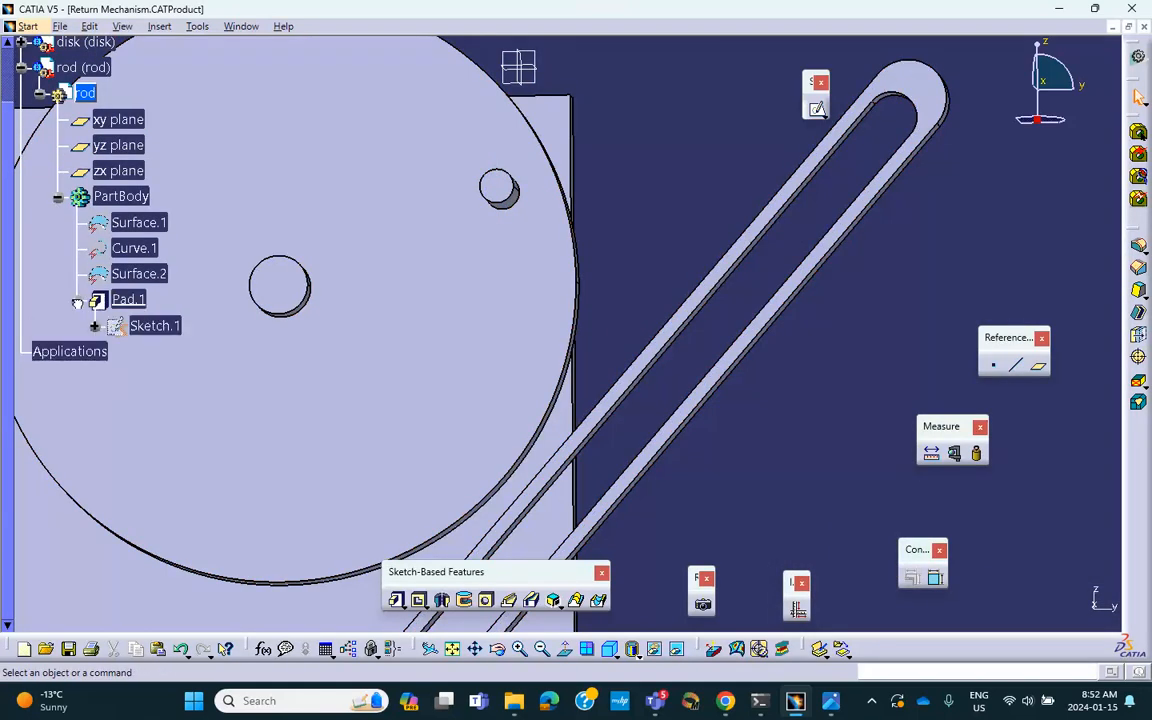
double_click(150, 325)
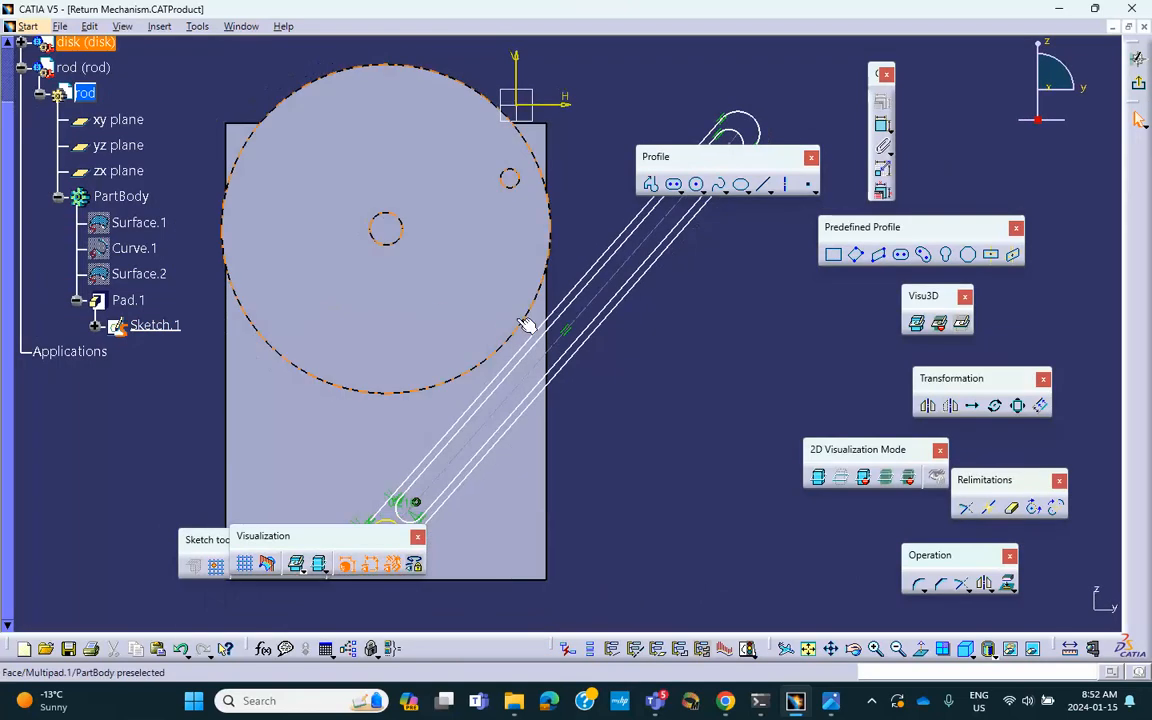
Step: Set the inner slot's end radius to 0.142 in in the rod sketch and exit the sketch
mouse_move(635, 305)
middle_down()
mouse_move(604, 370)
mouse_move(607, 334)
middle_up()
click(604, 370)
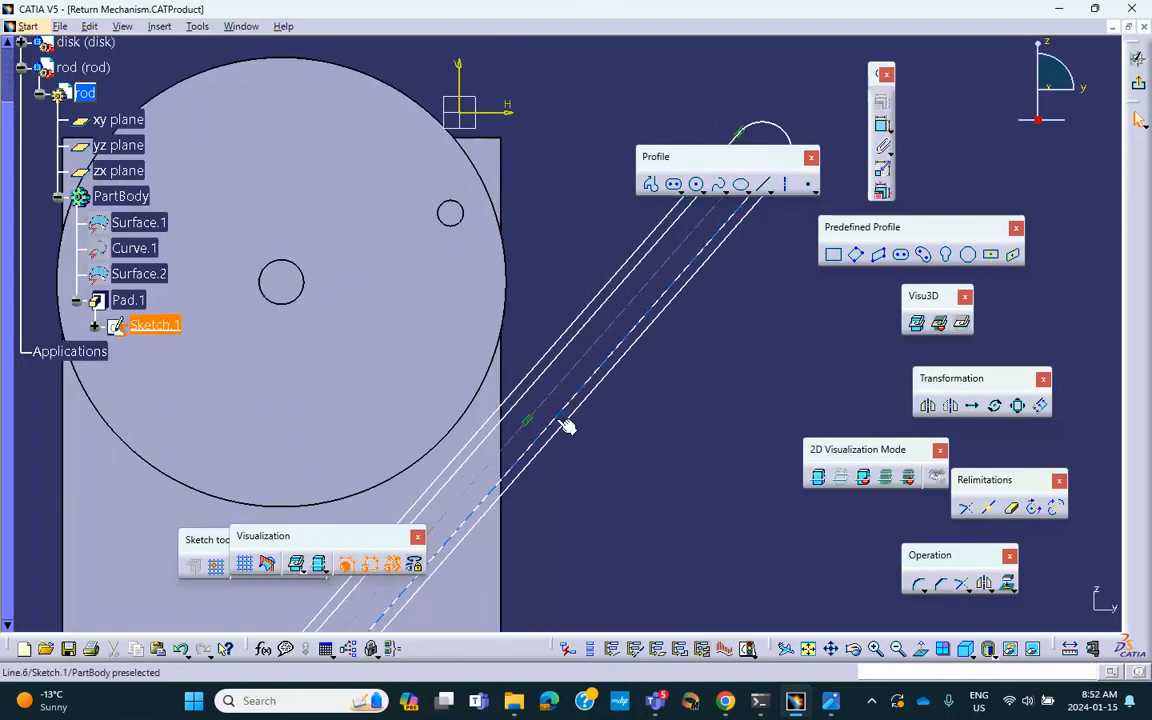
middle_drag(560, 419, 703, 188)
scroll(640, 319, up, 1)
click(640, 319)
middle_drag(640, 319, 656, 250)
middle_drag(557, 338, 709, 206)
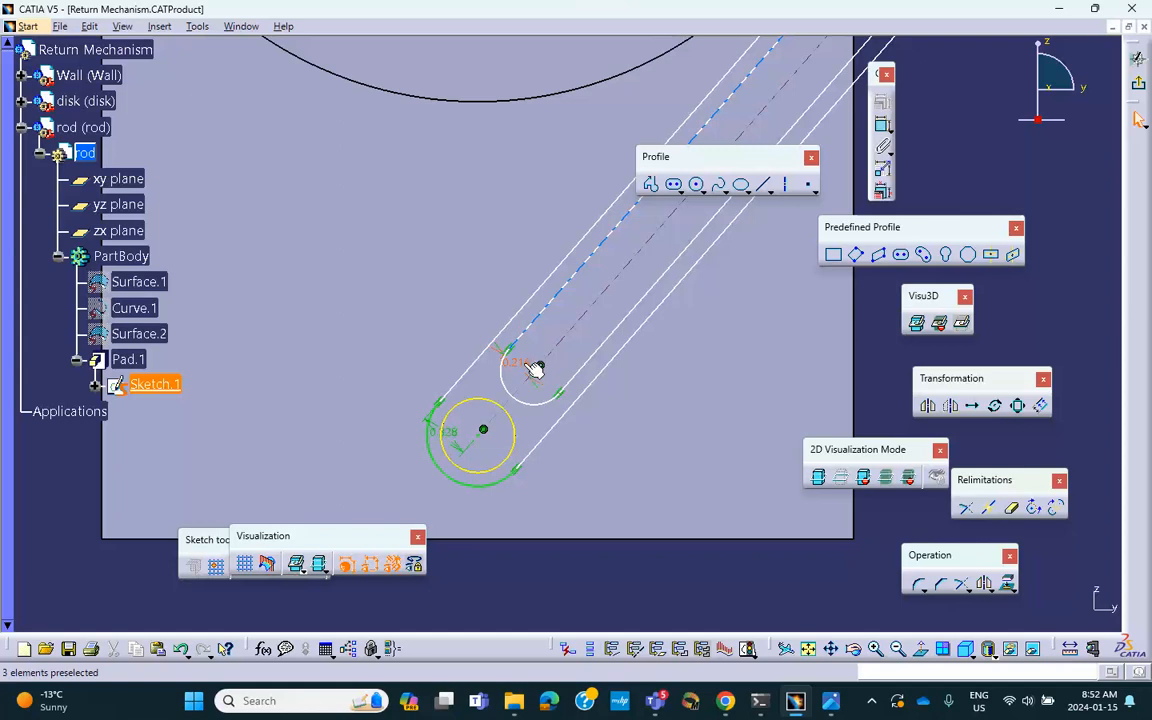
double_click(535, 370)
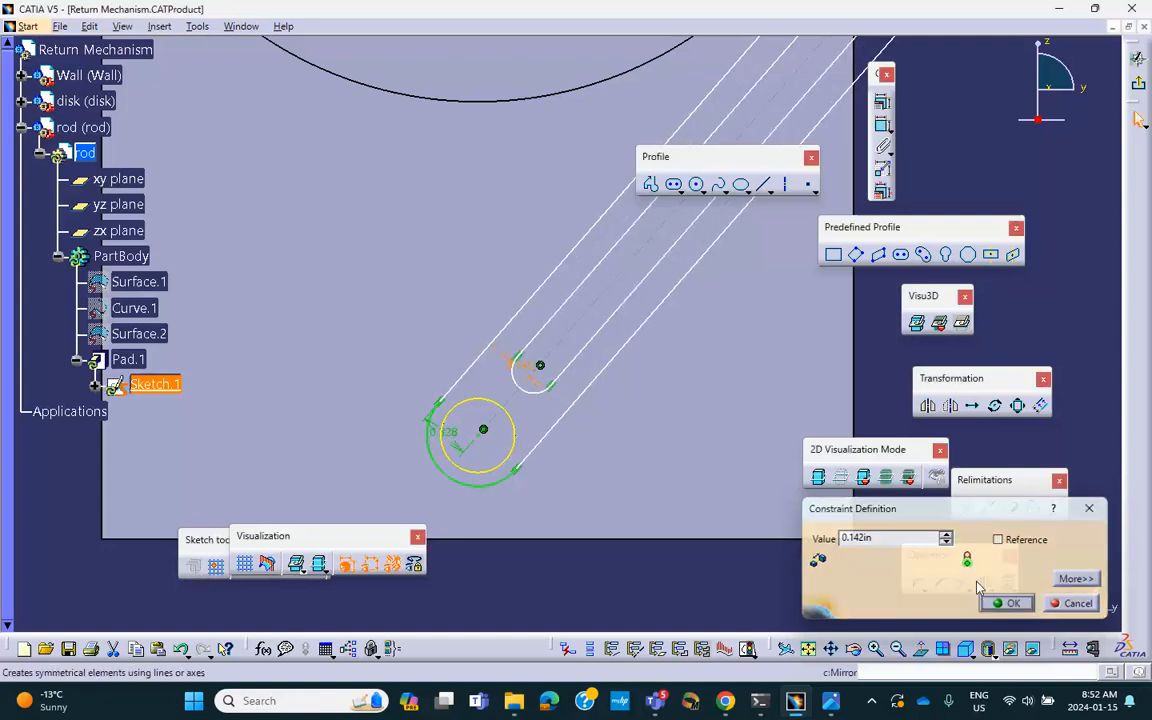
click(1005, 605)
click(1138, 87)
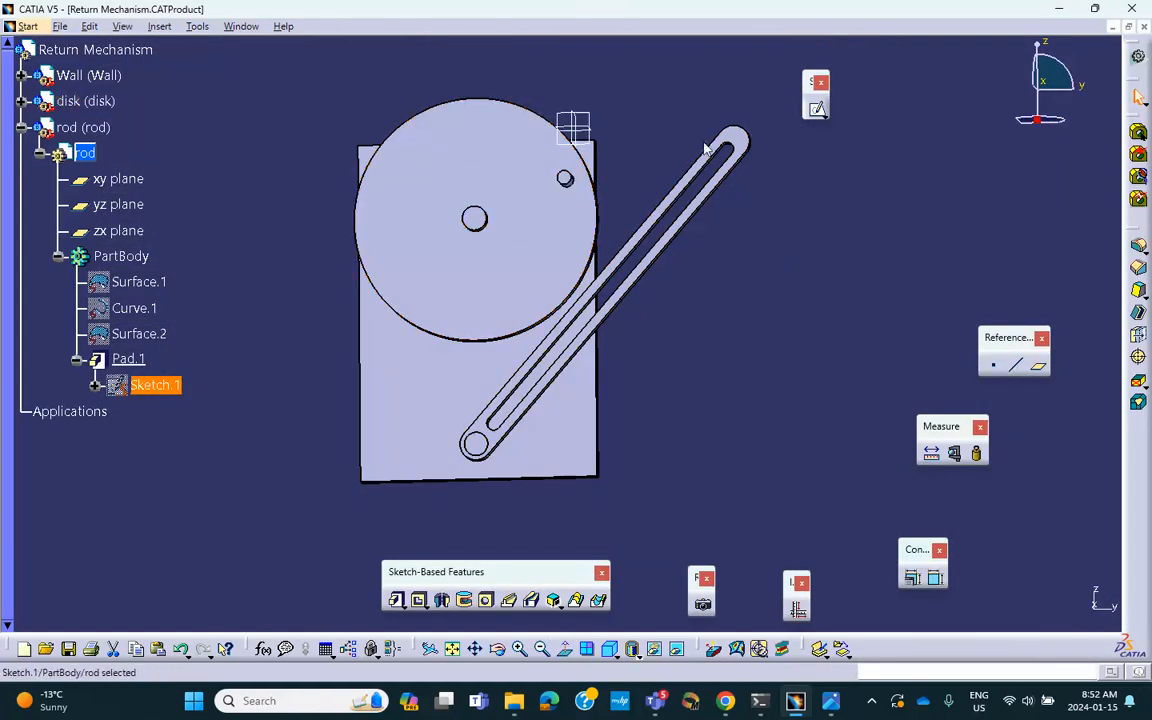
Step: Activate the top-level Return Mechanism assembly and save it
middle_drag(484, 277, 440, 220)
click(83, 55)
double_click(83, 55)
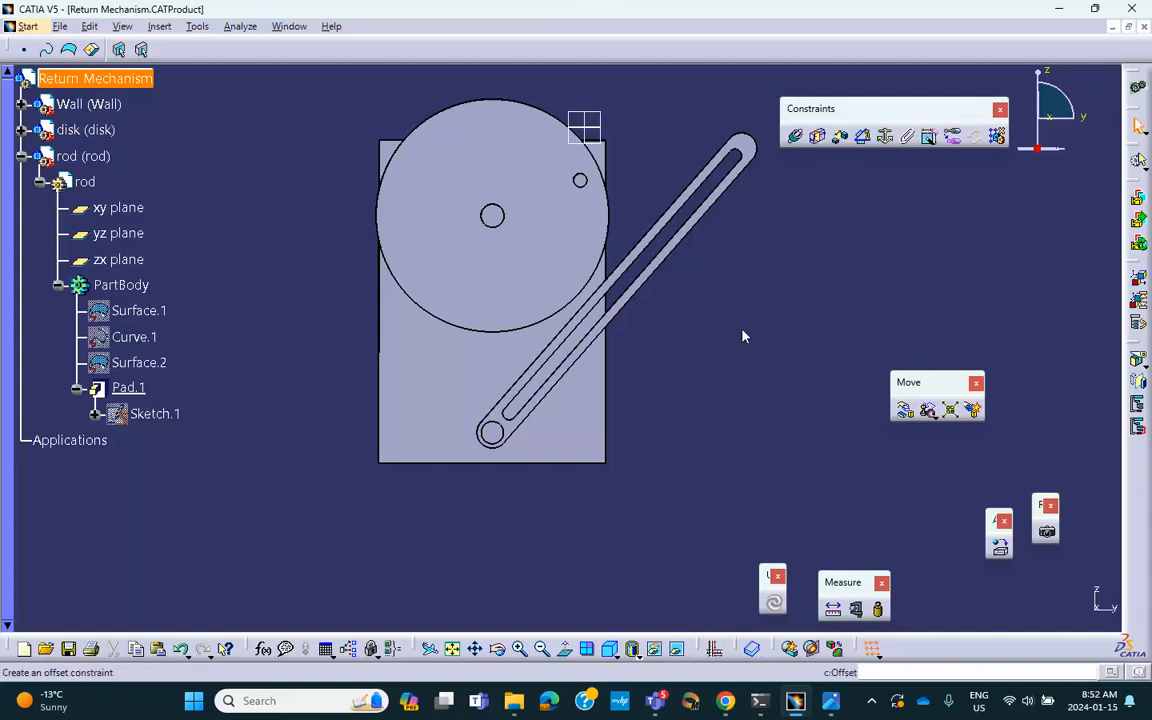
click(67, 649)
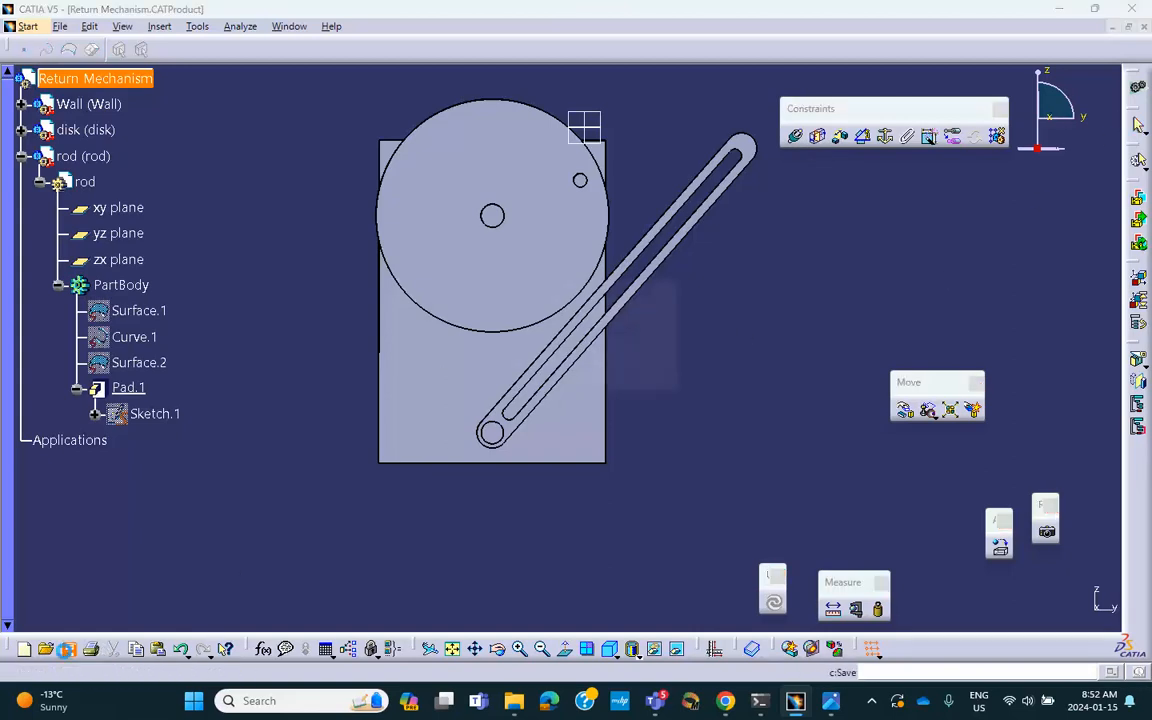
click(600, 390)
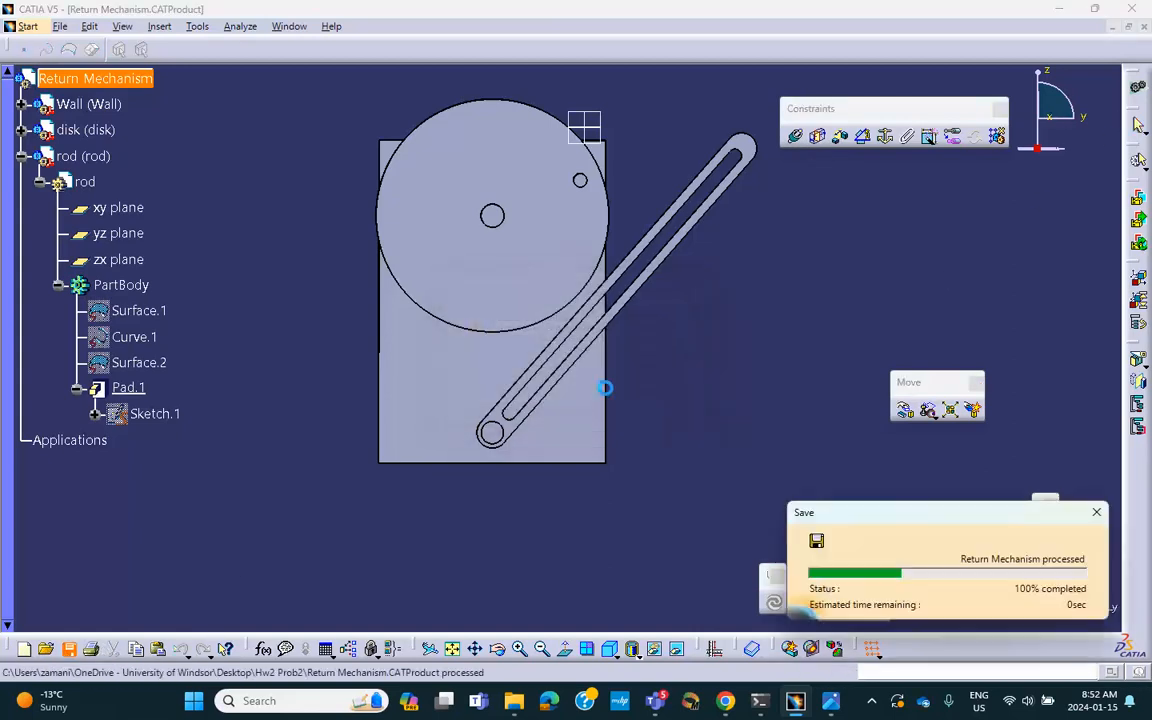
Step: Manipulate the rod and the disk along the YZ plane, moving them to opposite sides clear of the Wall
middle_drag(717, 334, 875, 180)
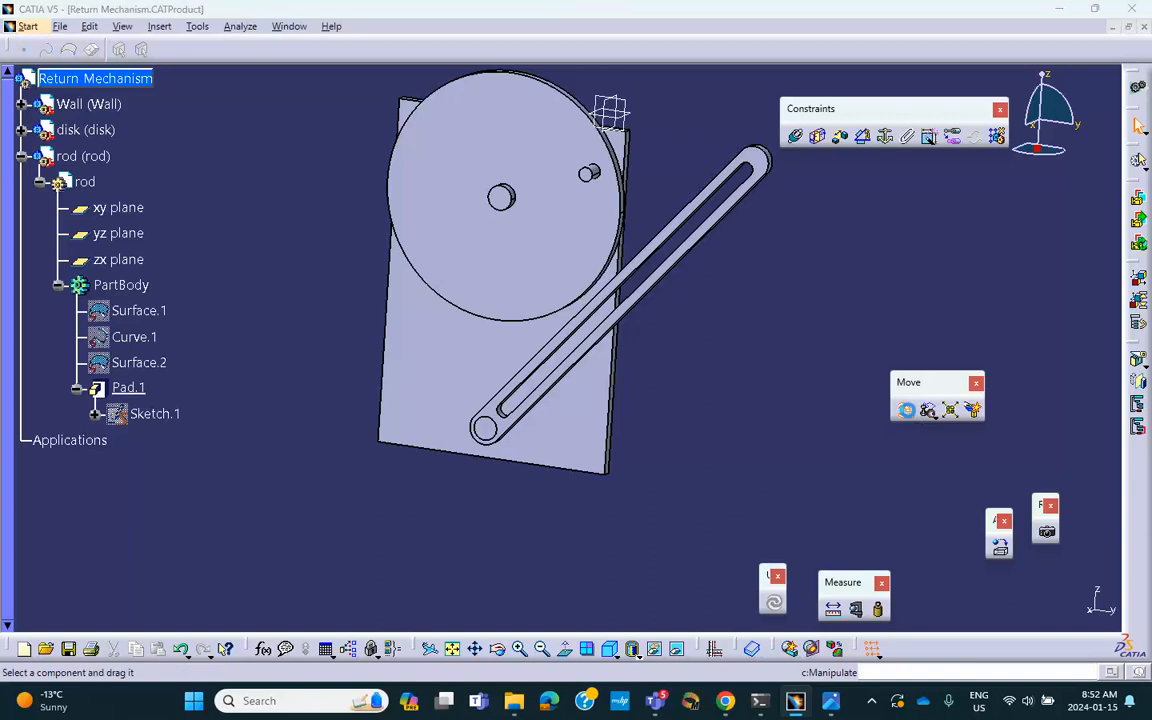
click(904, 410)
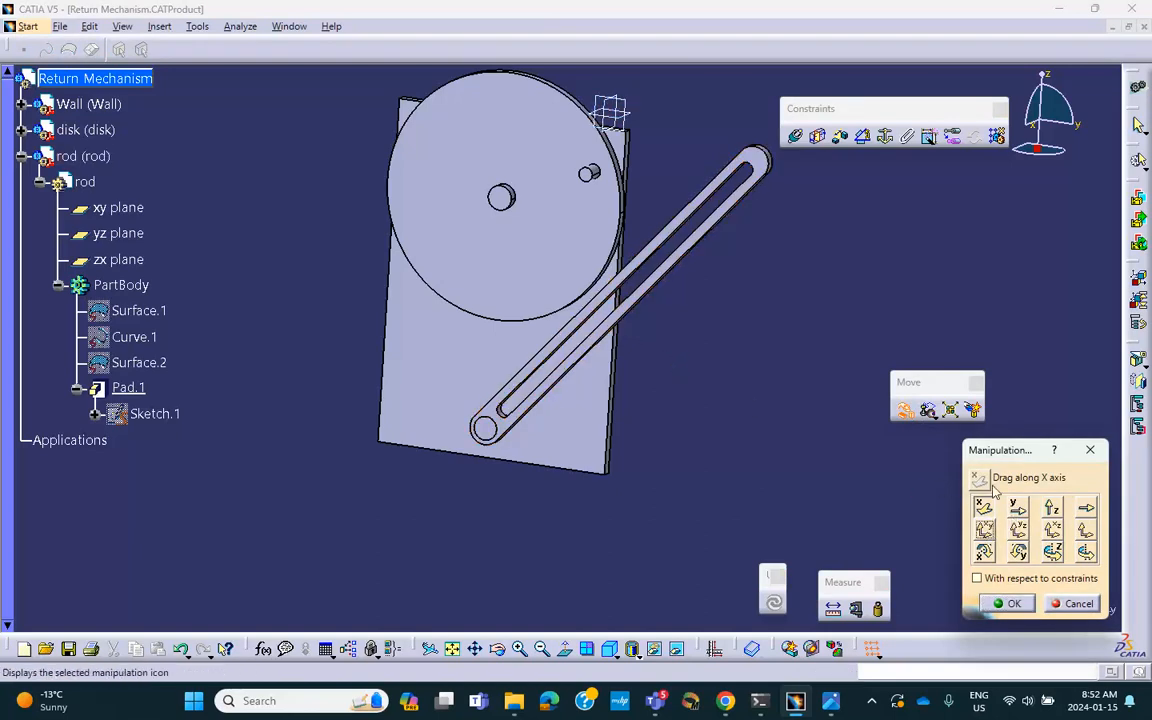
click(1018, 532)
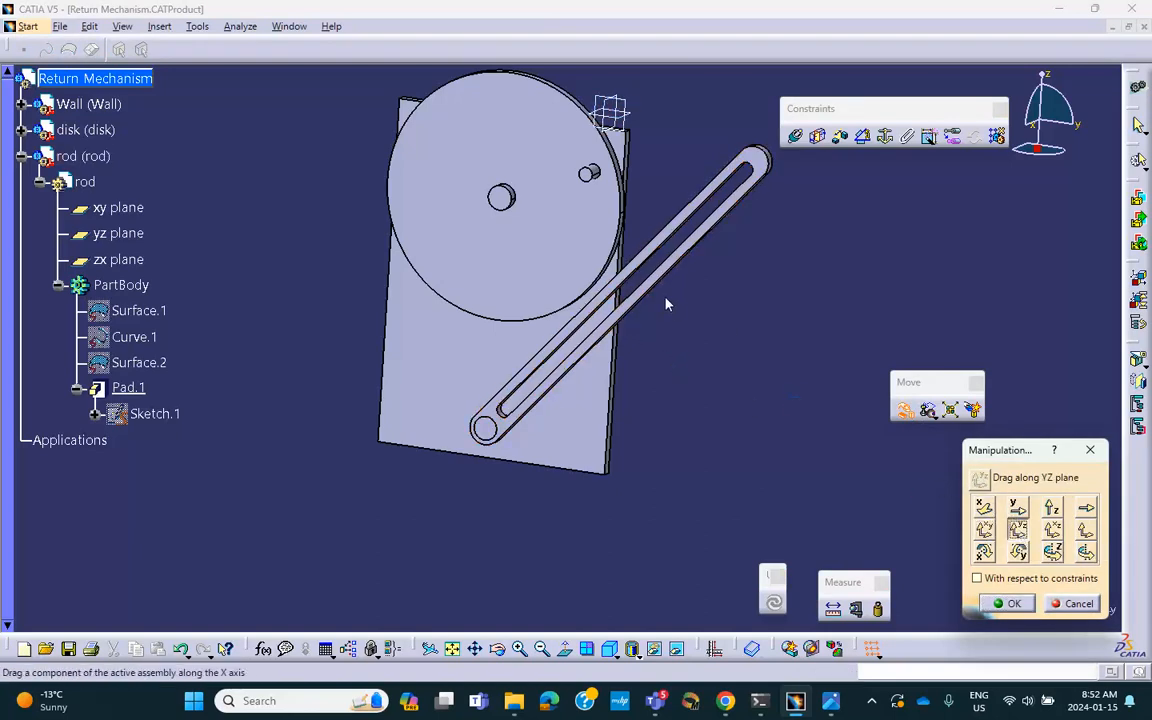
drag(669, 301, 822, 405)
drag(590, 238, 318, 183)
click(1029, 610)
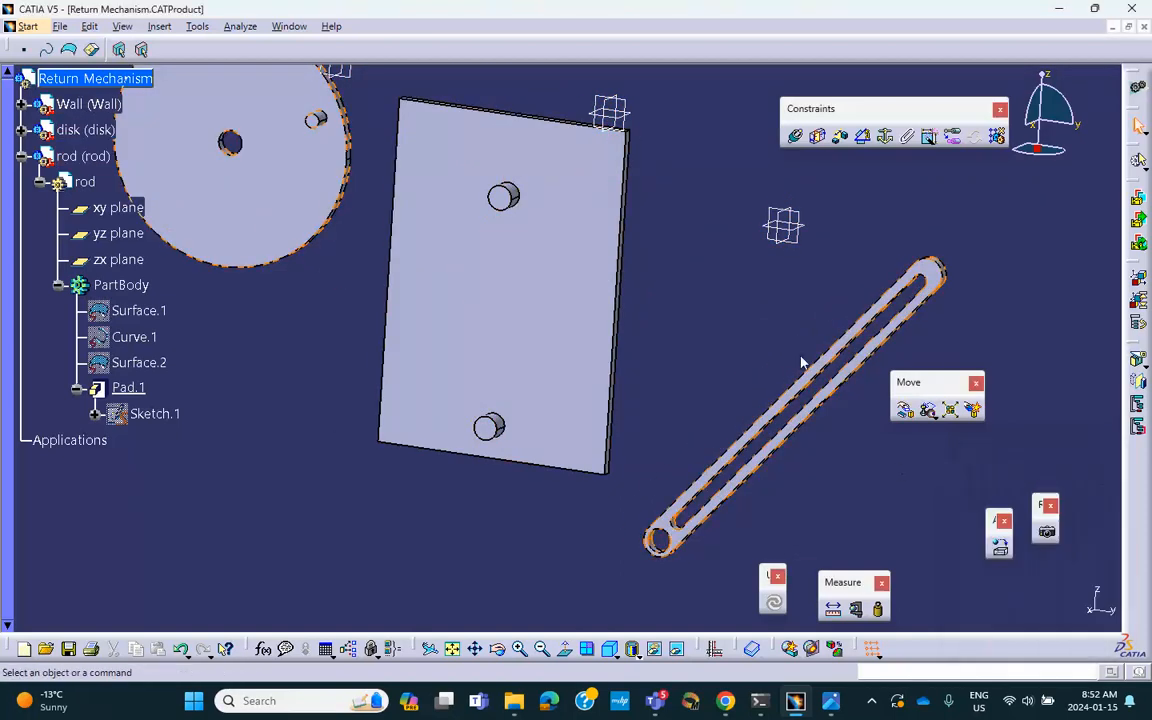
Step: Fix the Wall in place with a Fix constraint
middle_drag(734, 331, 730, 426)
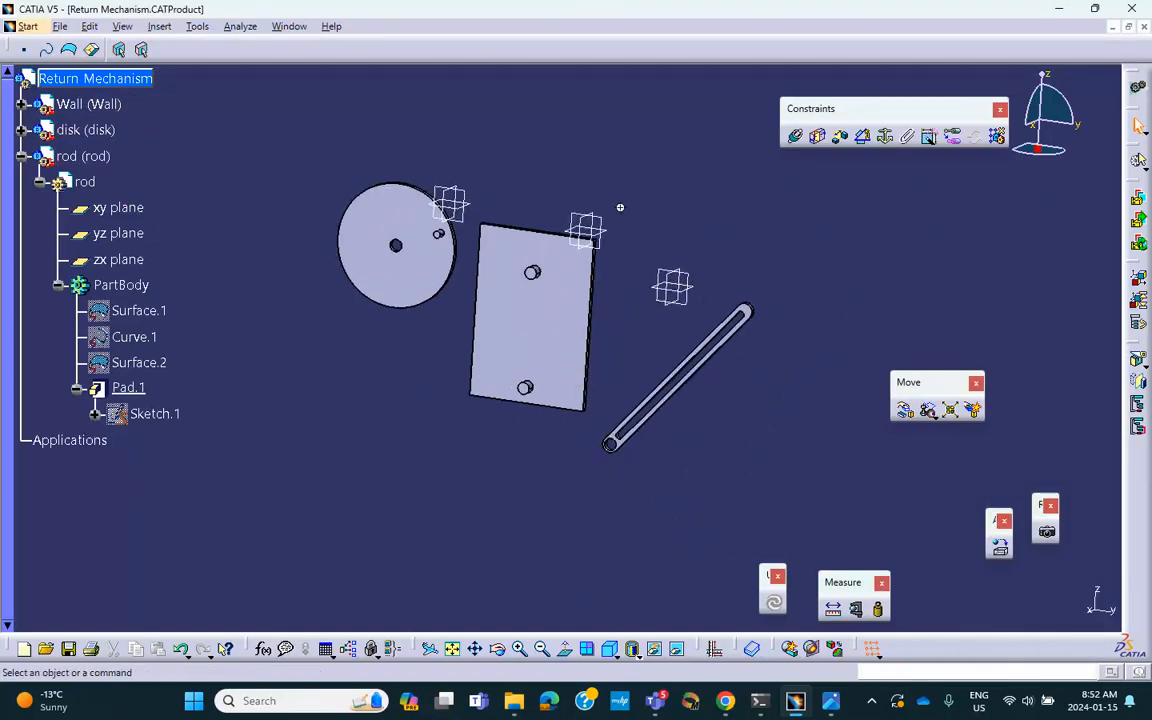
middle_drag(643, 229, 580, 235)
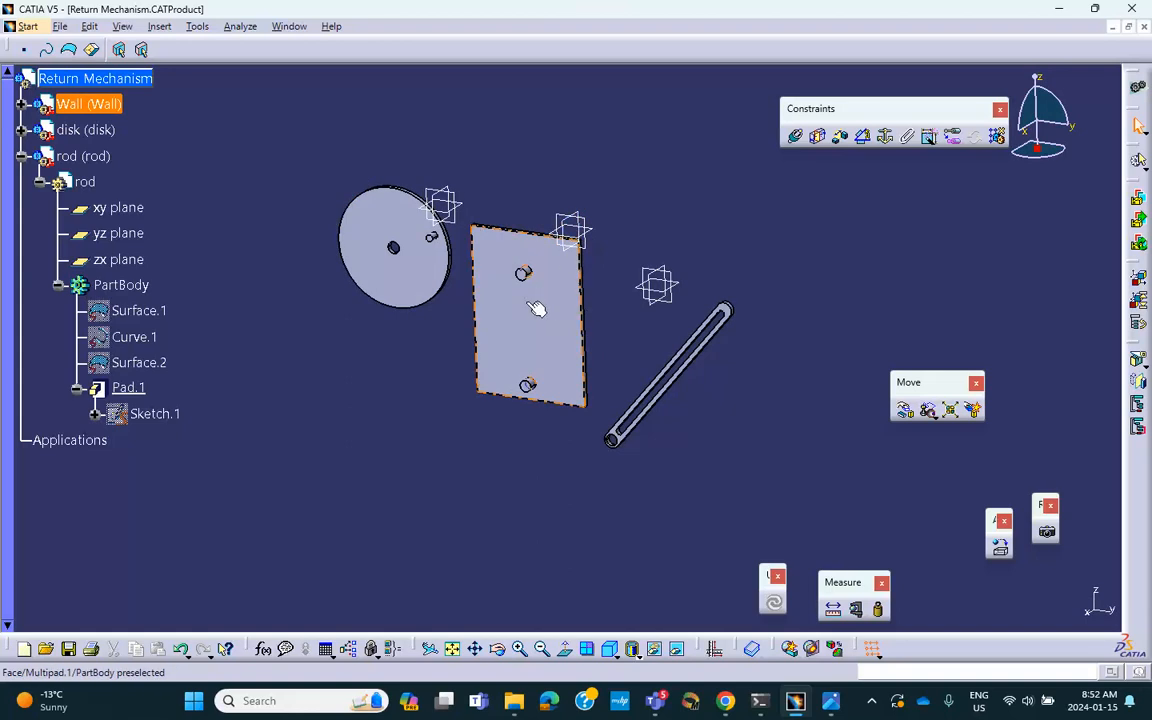
click(886, 148)
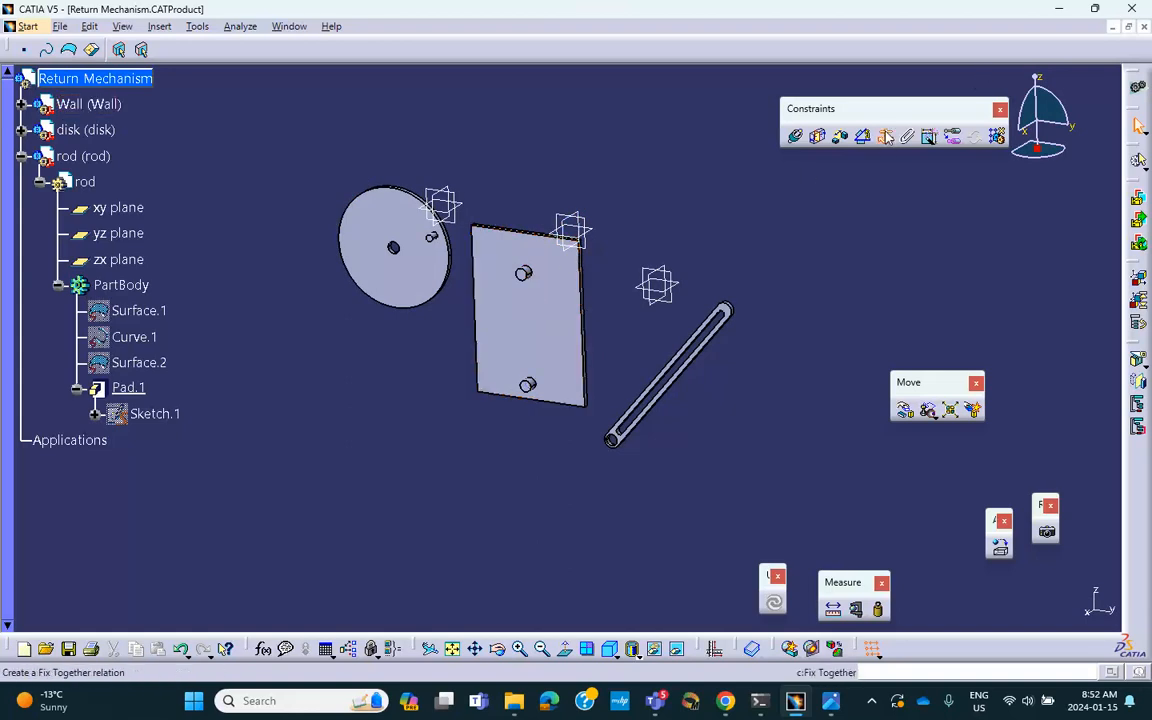
click(540, 334)
middle_drag(712, 455, 460, 249)
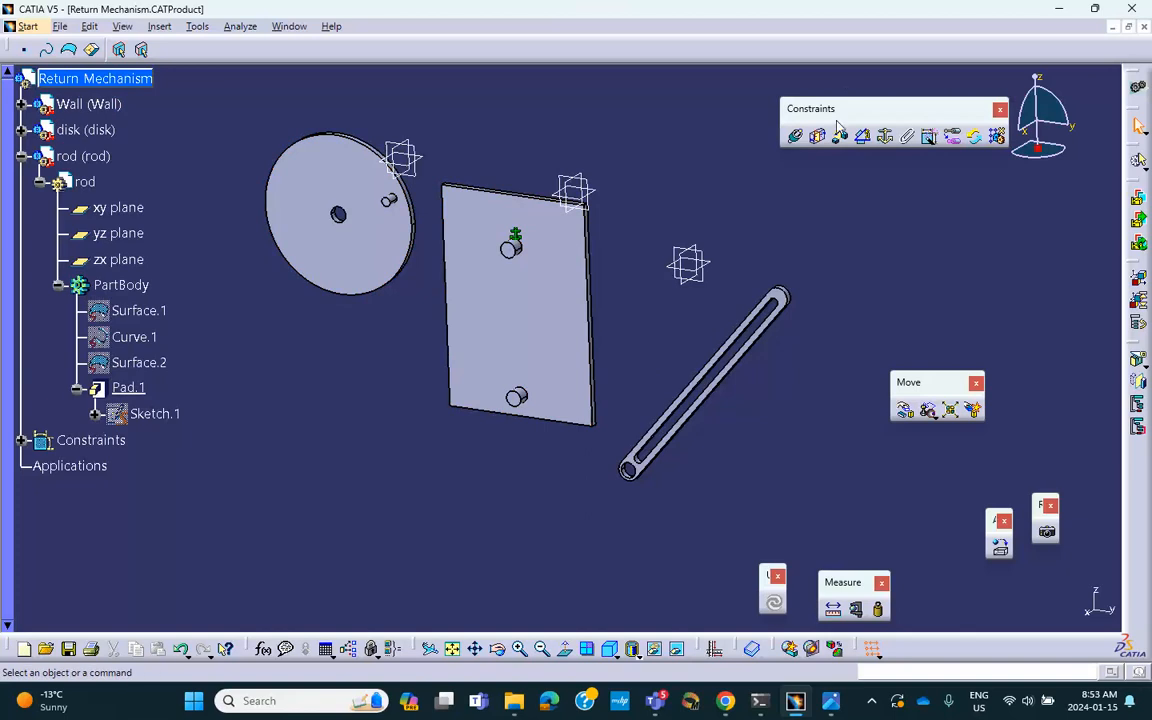
Step: Add a coincidence constraint between the axis of the Wall's upper pin and the axis of the disk's centre hole
click(797, 140)
middle_drag(535, 257, 624, 202)
click(578, 212)
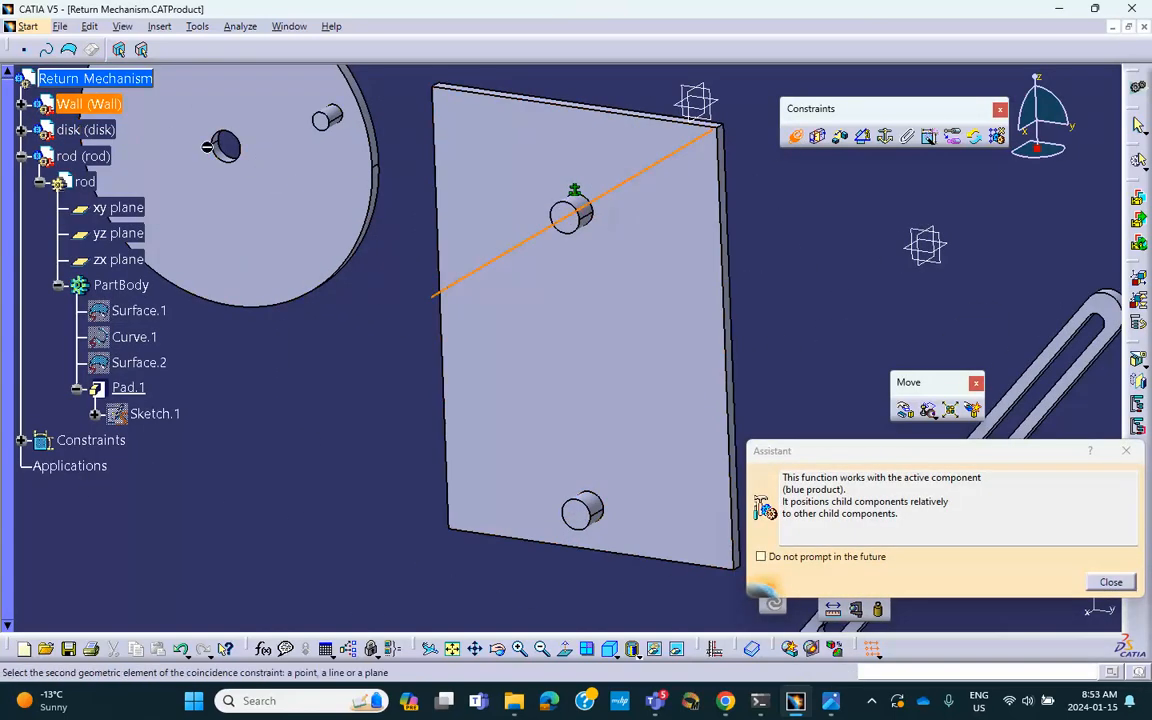
click(226, 148)
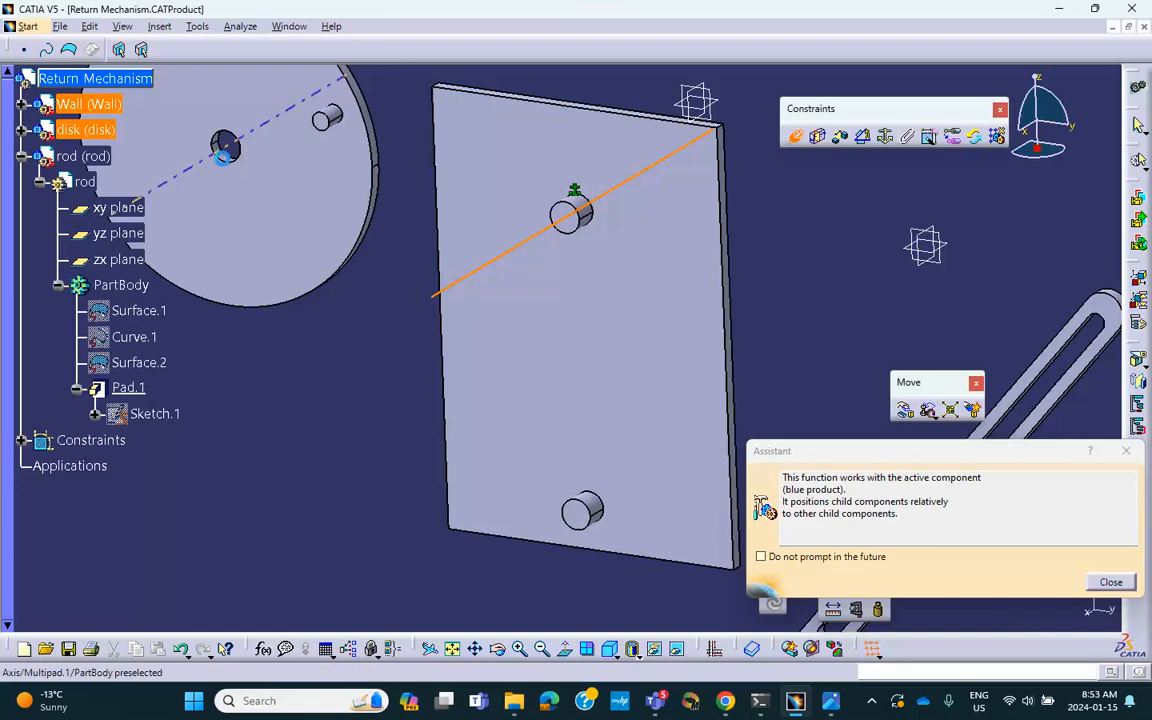
Step: Add a coincidence constraint between the Wall's front face and the disk's back face with Opposite orientation, and update the assembly
click(795, 138)
click(643, 246)
middle_drag(643, 246, 467, 160)
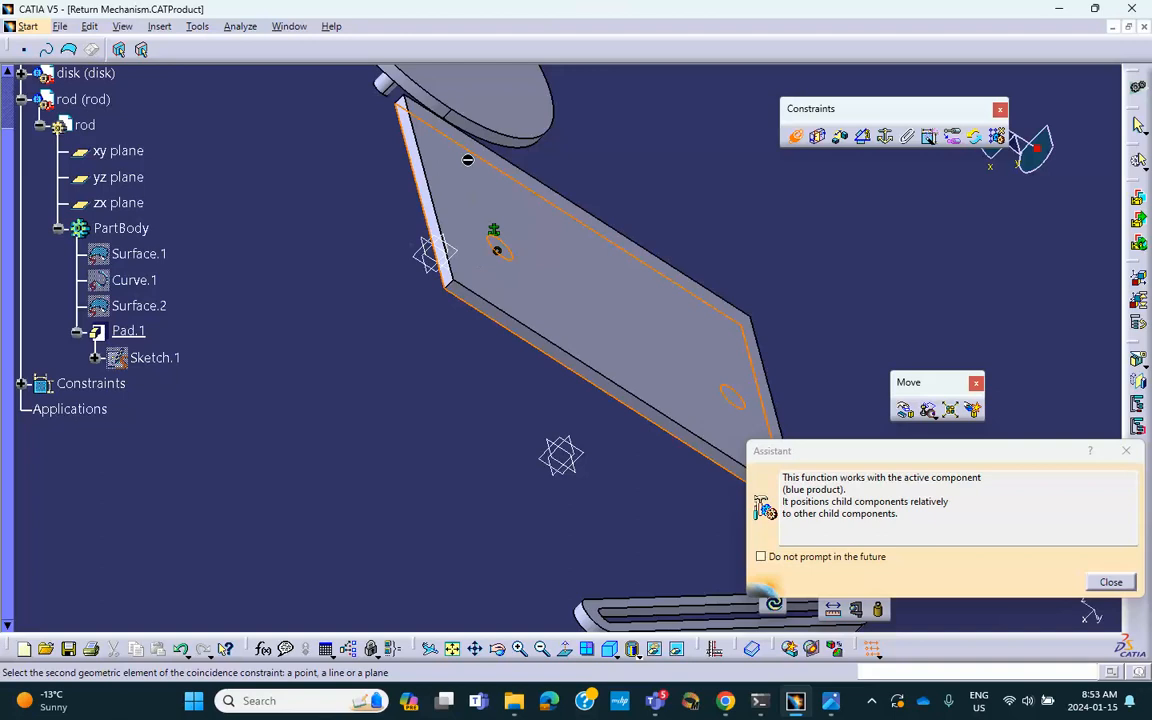
click(499, 108)
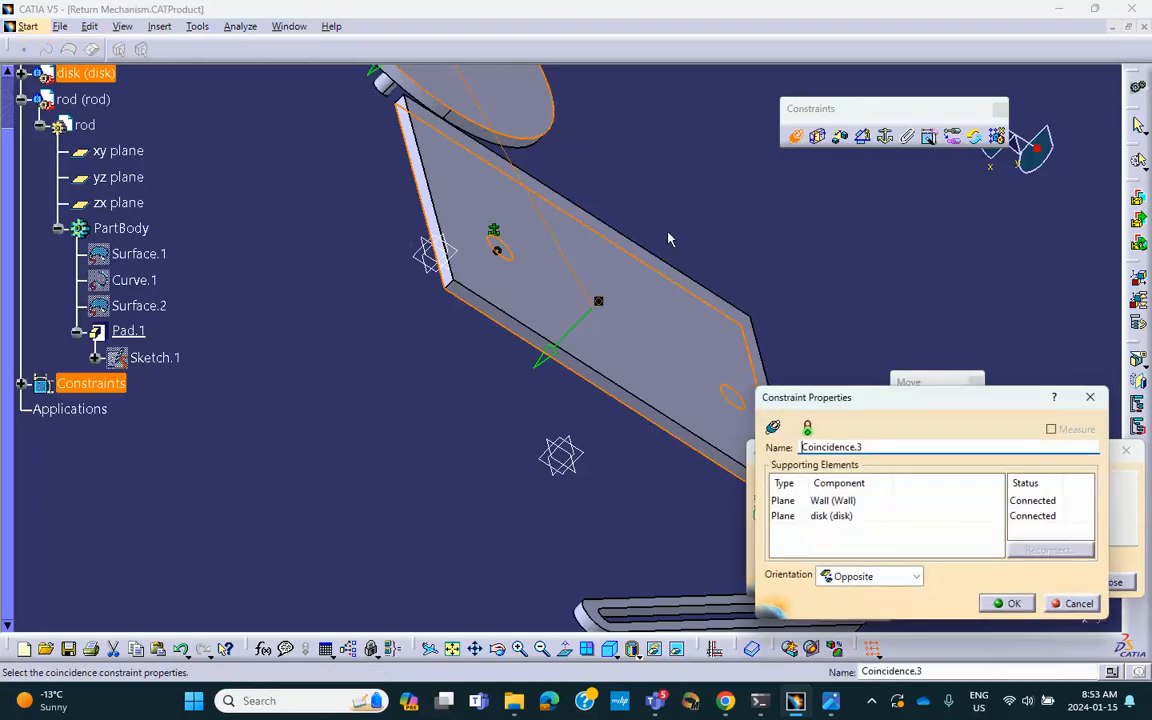
click(1007, 603)
middle_drag(589, 465, 735, 555)
click(774, 602)
Step: Add a coincidence constraint between the axes of the rod's end hole and the Wall's lower pin, and update the assembly
middle_drag(504, 373, 553, 300)
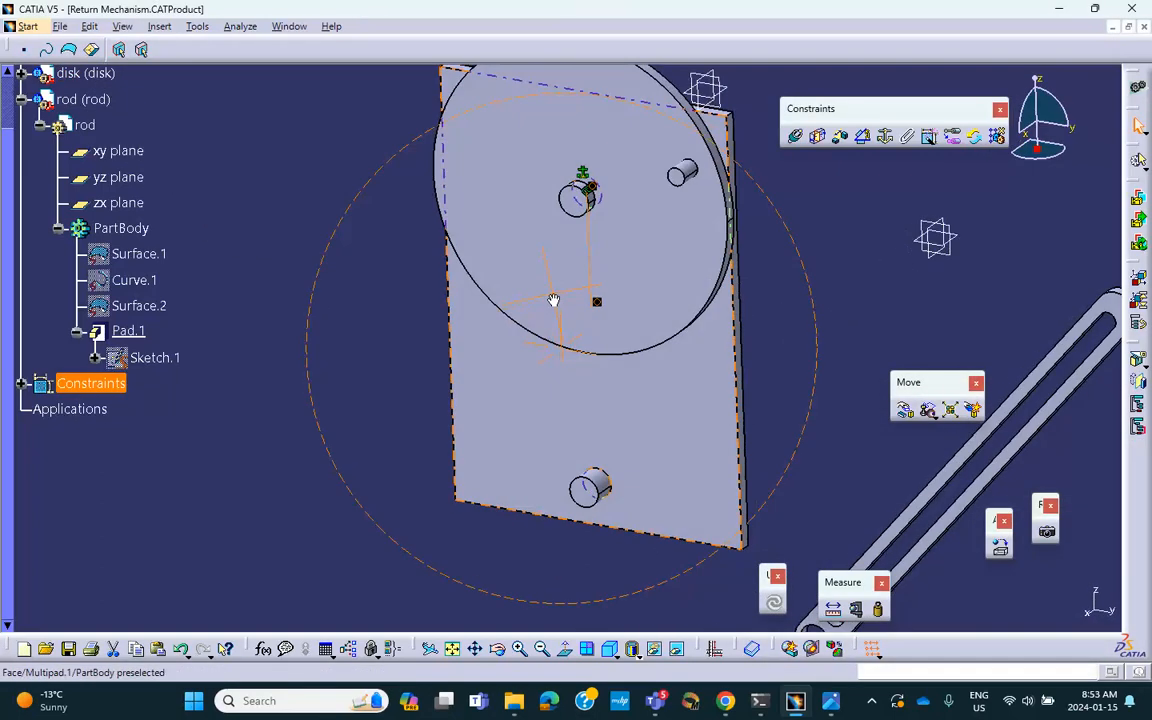
middle_click(648, 438)
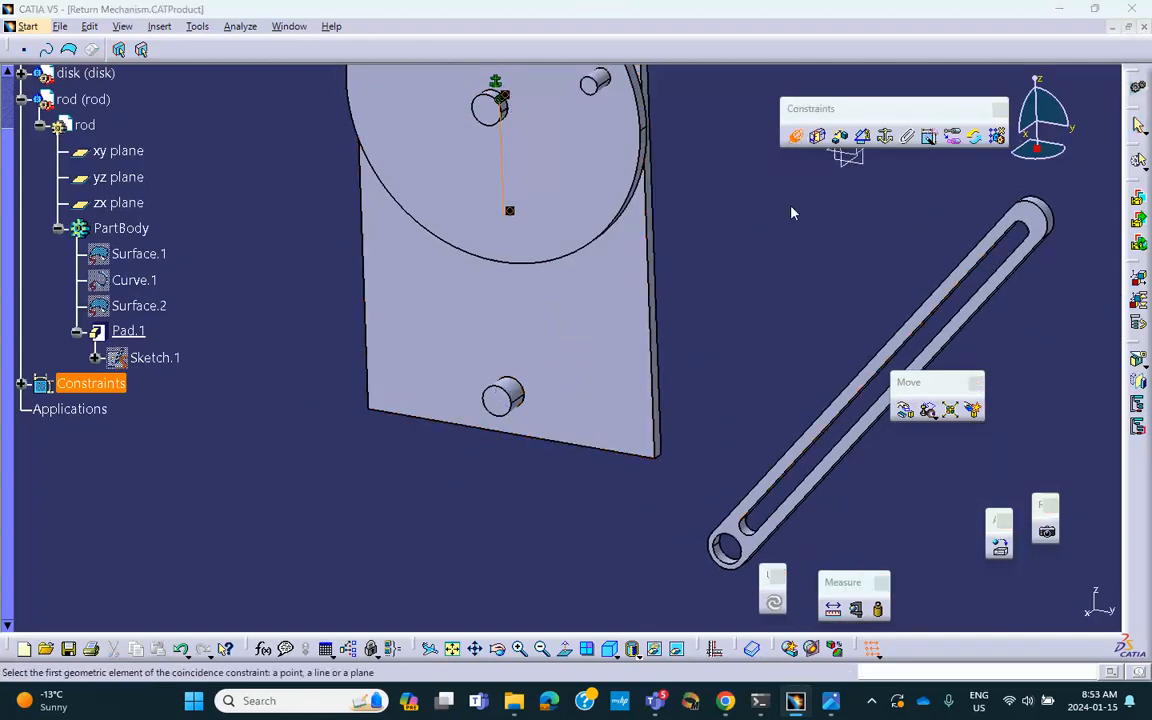
click(796, 137)
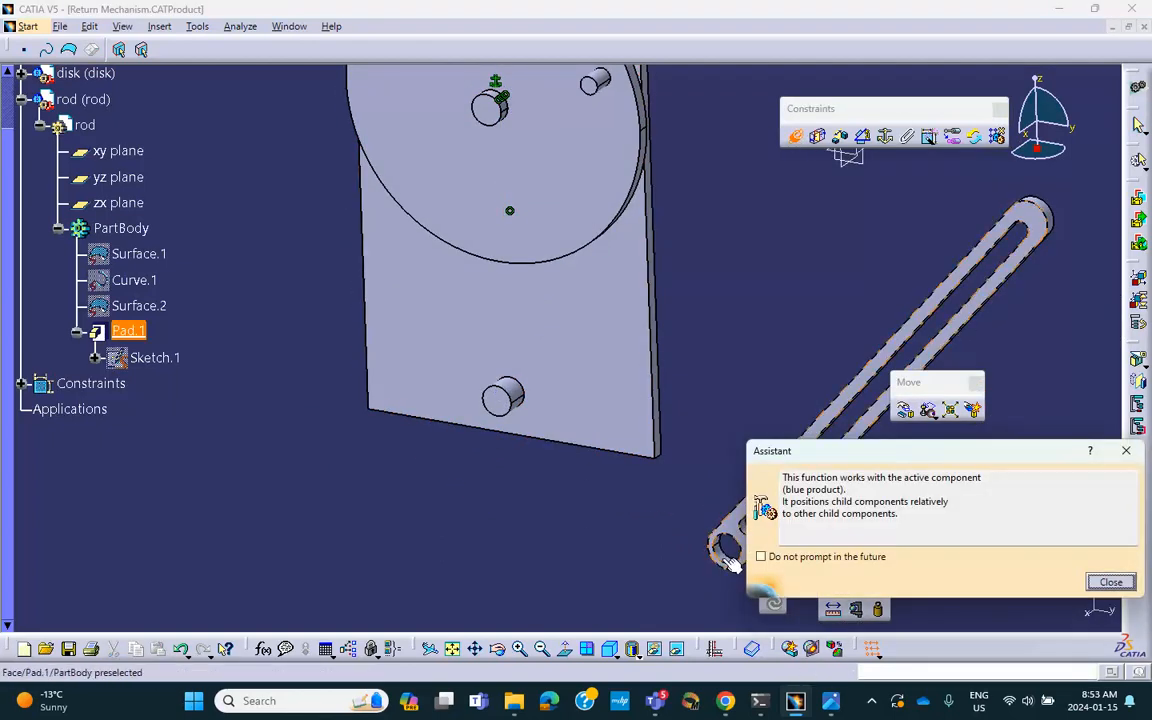
middle_drag(734, 340, 650, 344)
scroll(715, 281, up, 1)
middle_drag(715, 281, 734, 238)
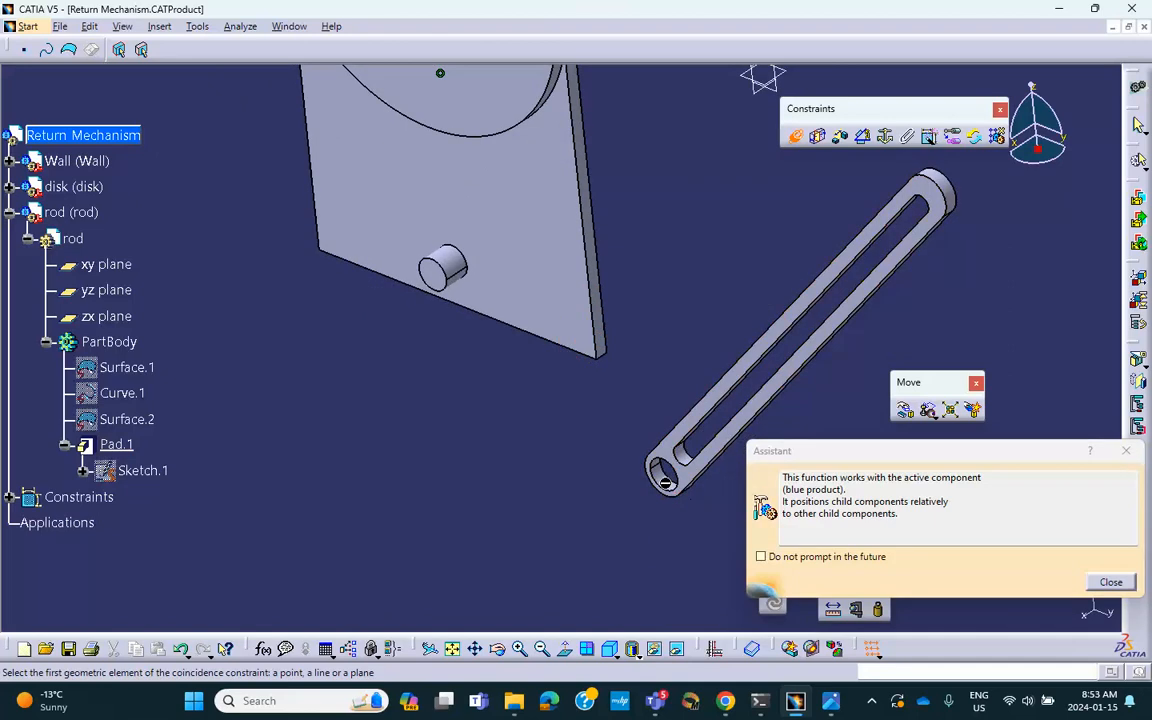
click(665, 483)
middle_click(694, 316)
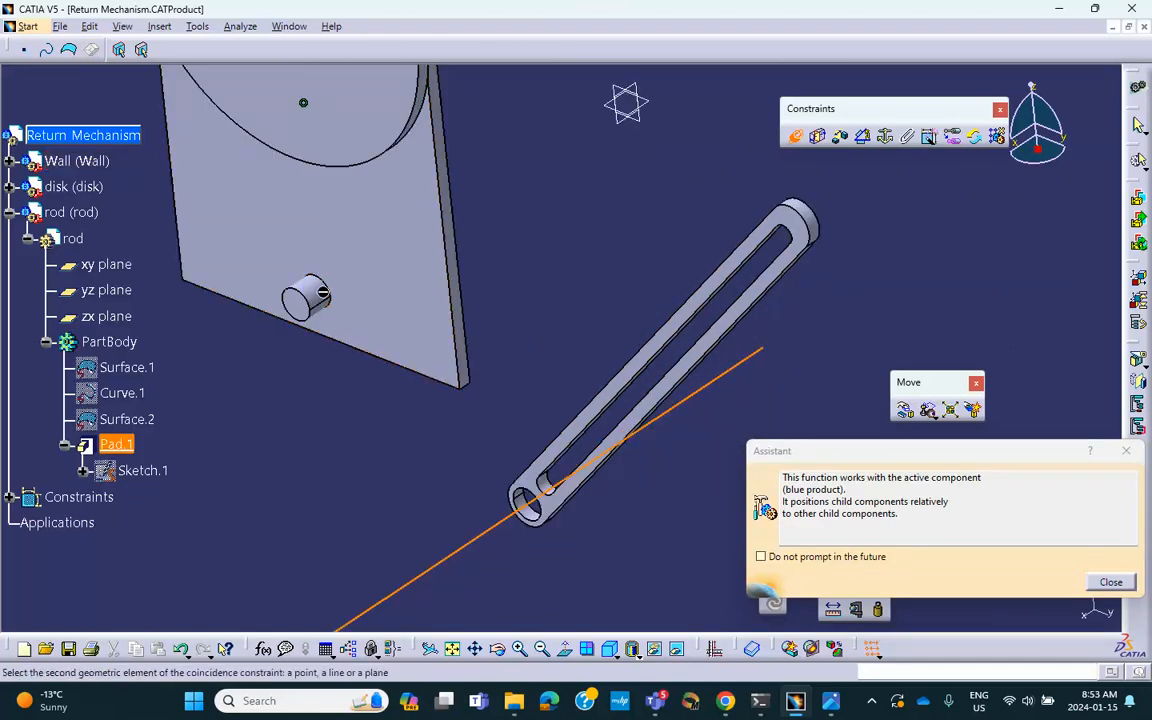
click(316, 292)
click(776, 605)
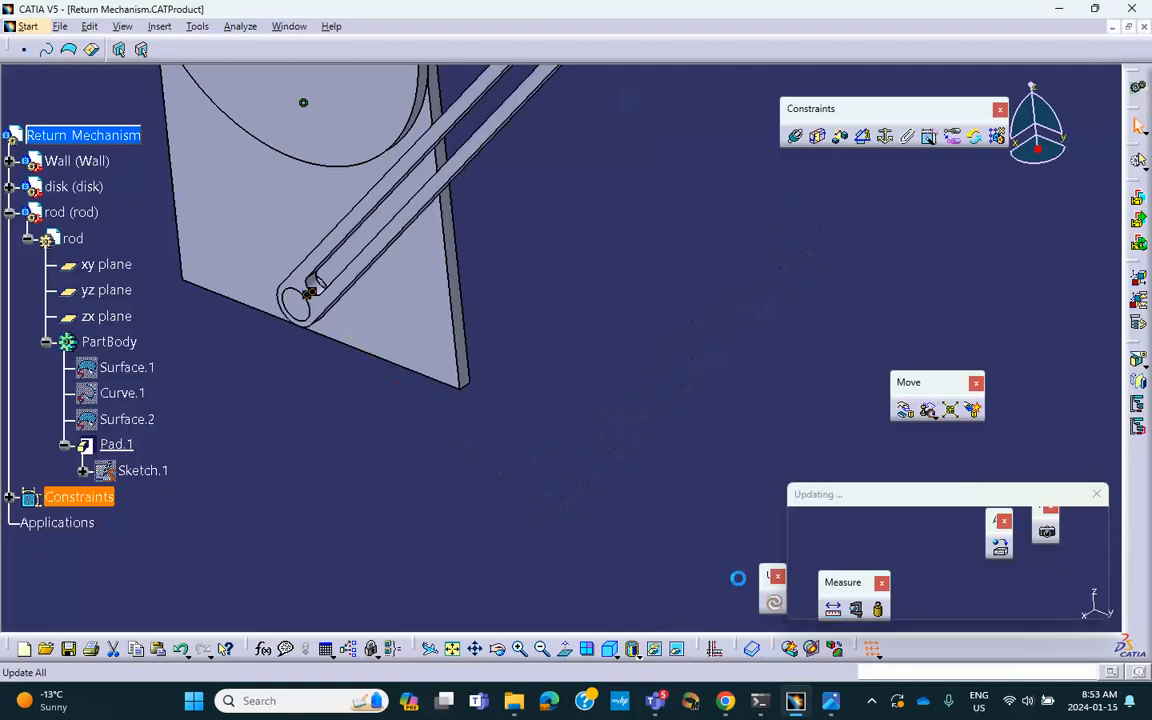
middle_drag(674, 489, 412, 421)
middle_drag(547, 383, 291, 363)
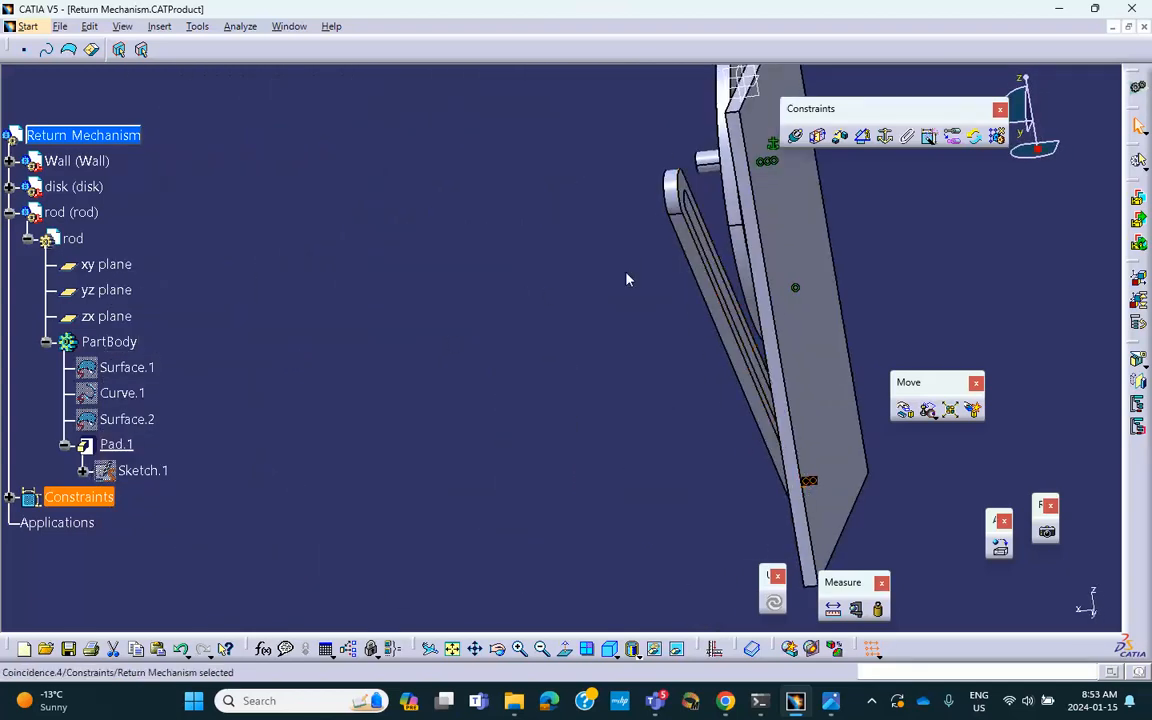
Step: Add a coincidence constraint between the rod's front face and the end face of the Wall's lower pin with Same orientation, and update the assembly
click(625, 300)
middle_drag(607, 311, 581, 388)
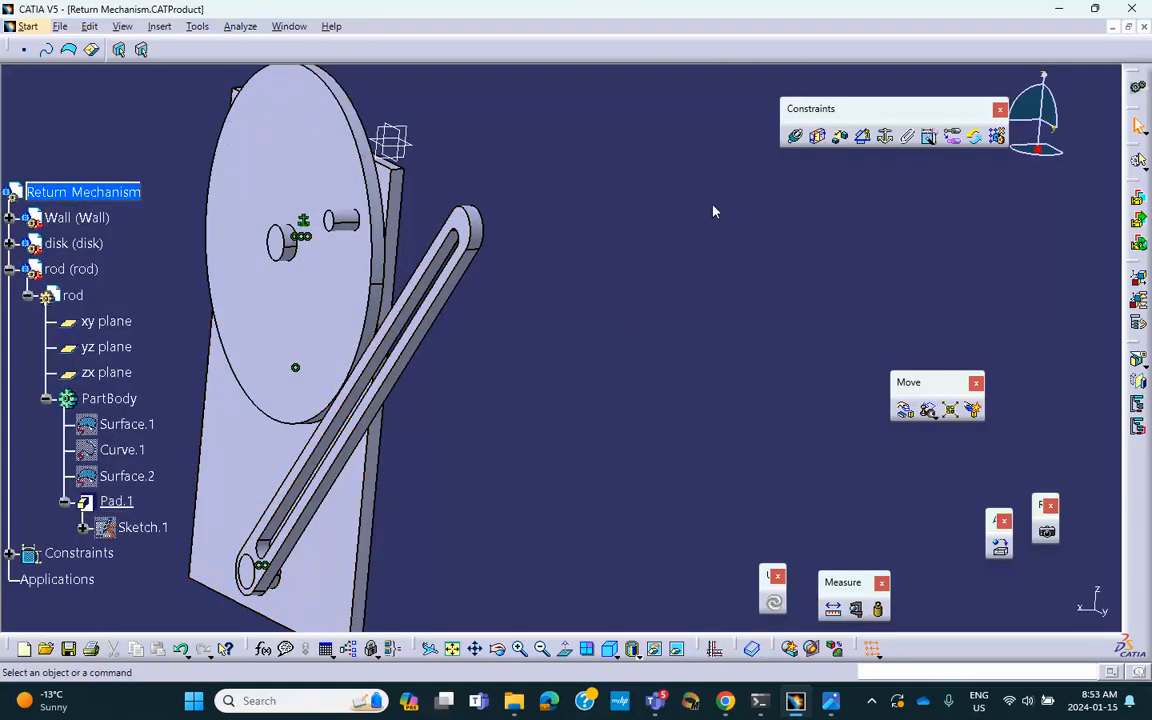
click(795, 135)
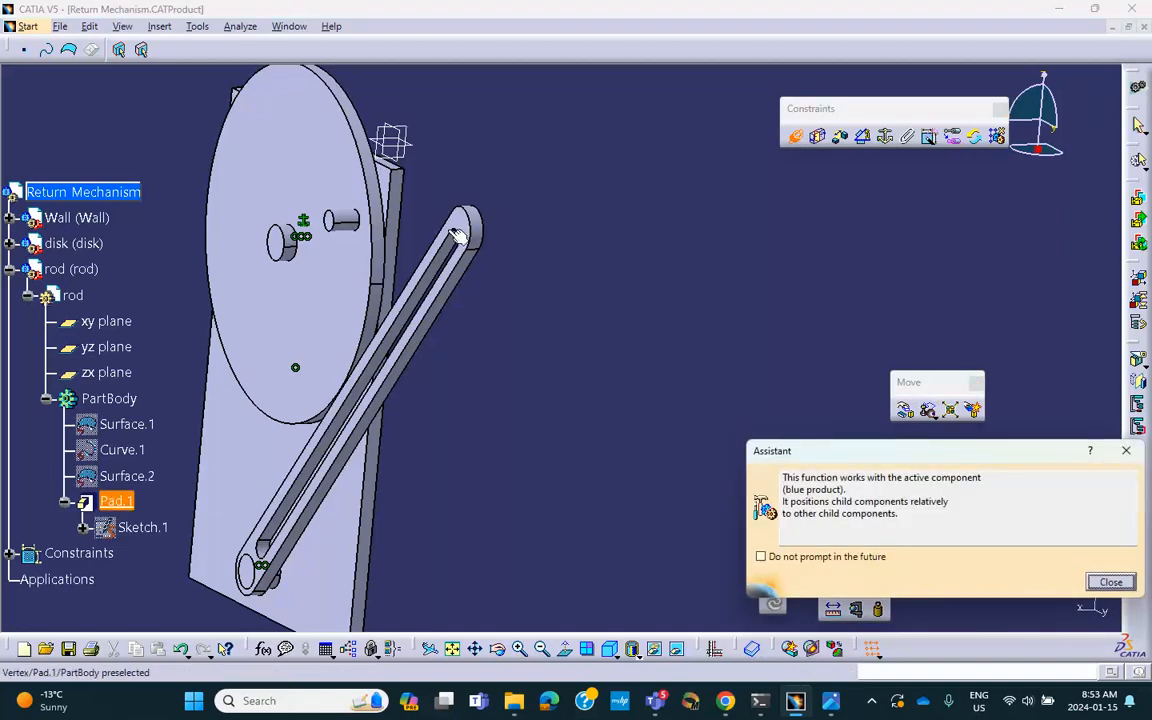
middle_drag(333, 337, 517, 265)
click(399, 508)
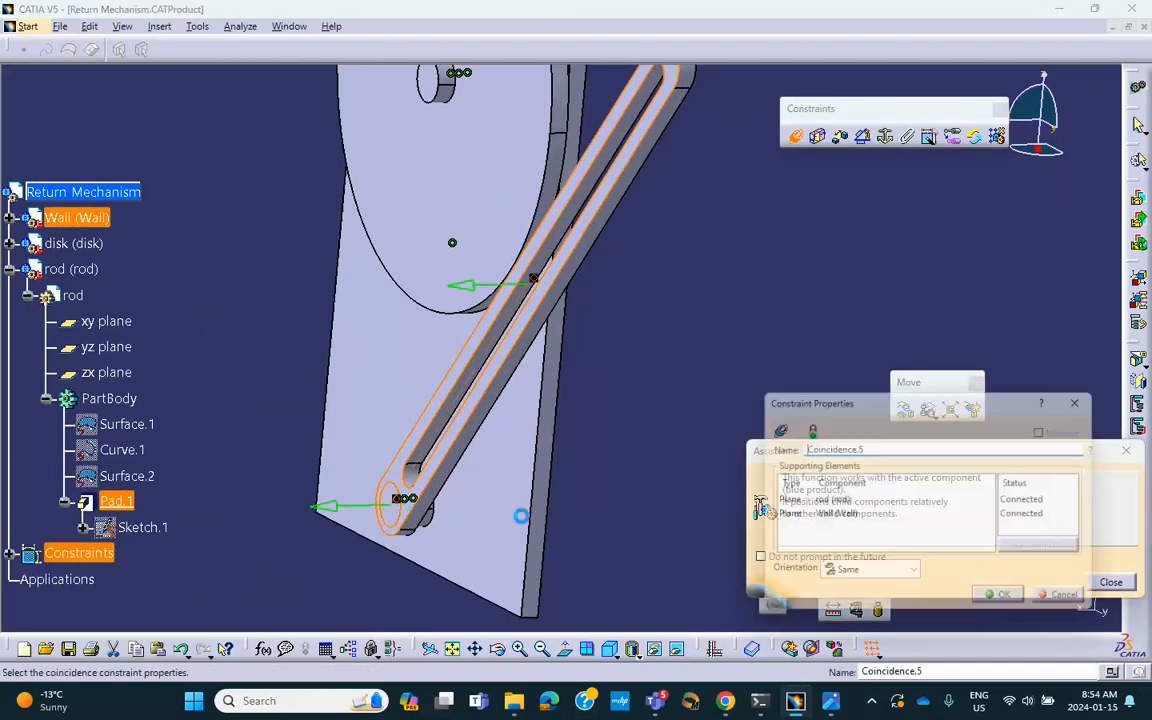
click(1005, 600)
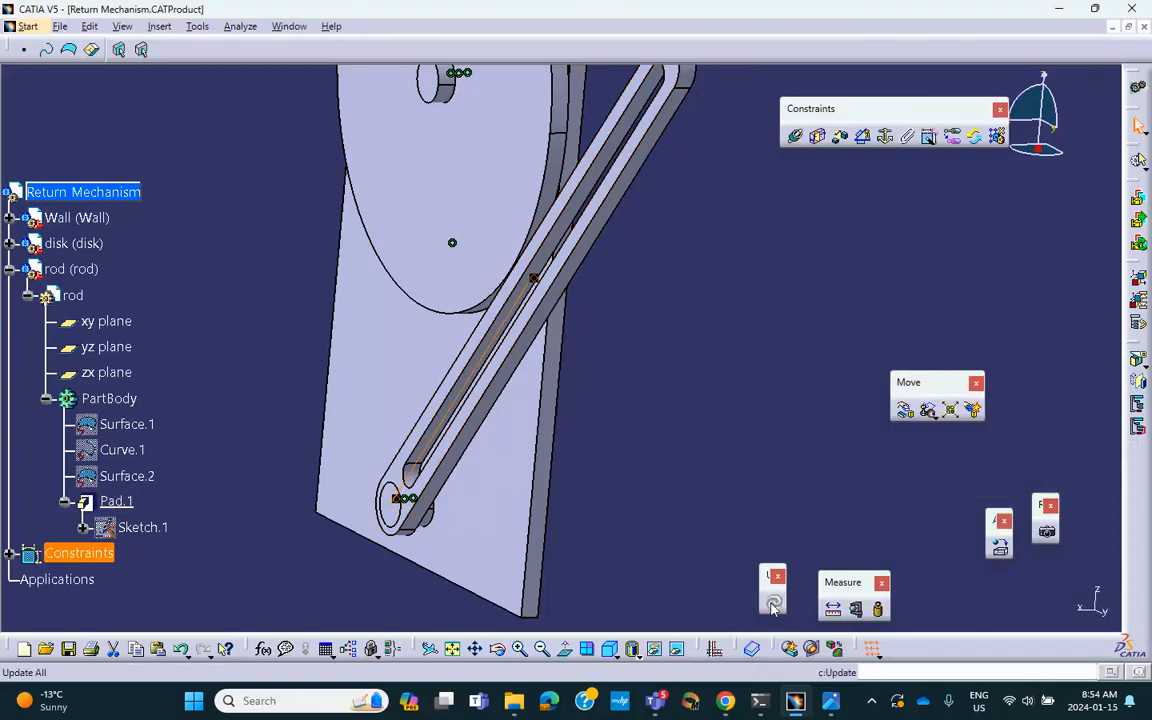
Step: Add a line contact constraint between the disk's off-centre pin and the slot's inner side face on the rod with Internal orientation, and update the assembly
middle_drag(725, 368, 701, 332)
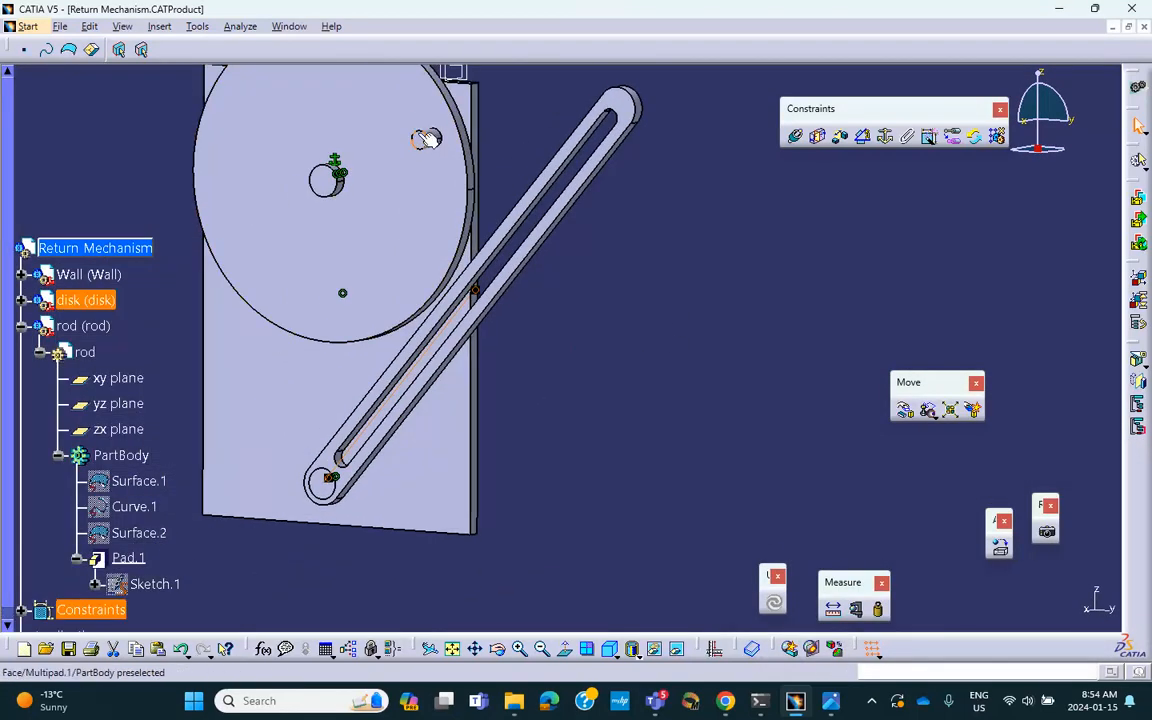
middle_drag(621, 255, 651, 295)
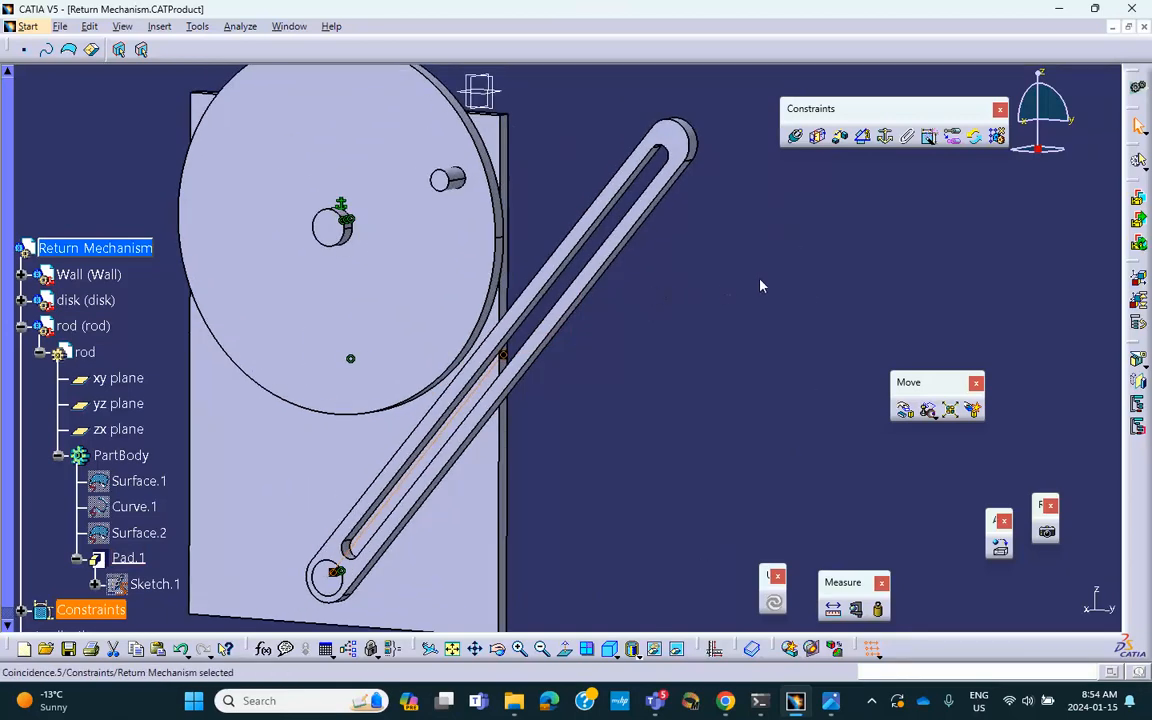
click(818, 137)
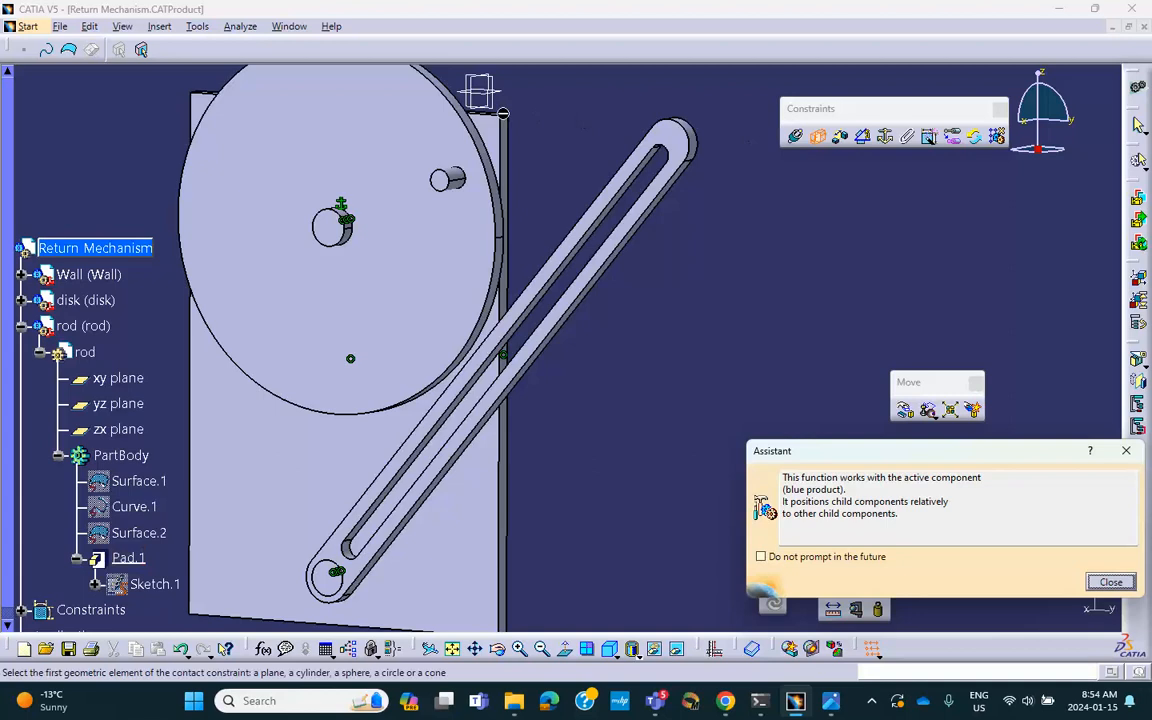
middle_drag(456, 178, 433, 160)
middle_drag(285, 195, 559, 330)
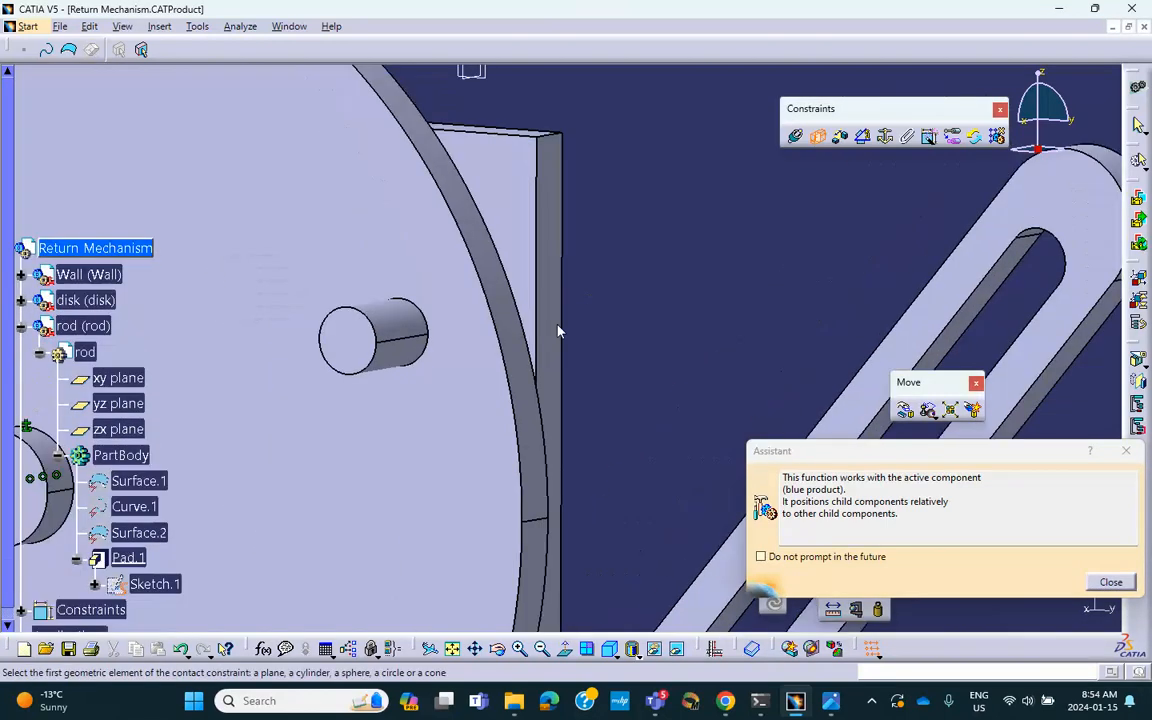
click(404, 322)
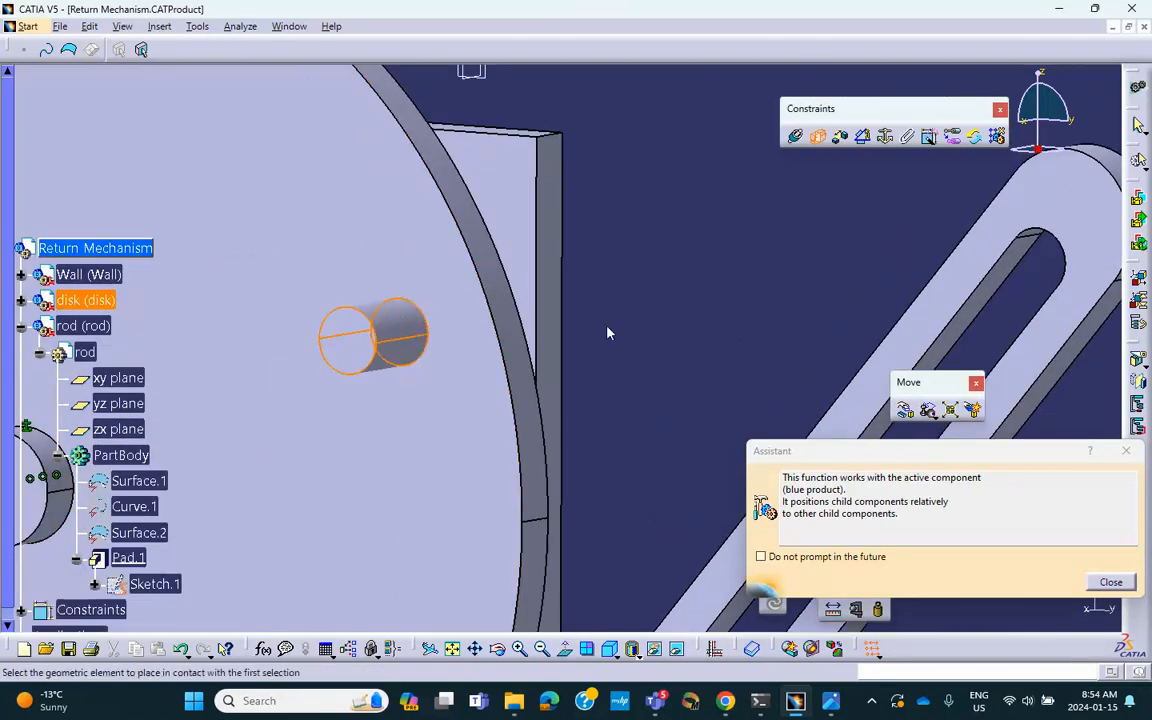
middle_drag(609, 329, 478, 195)
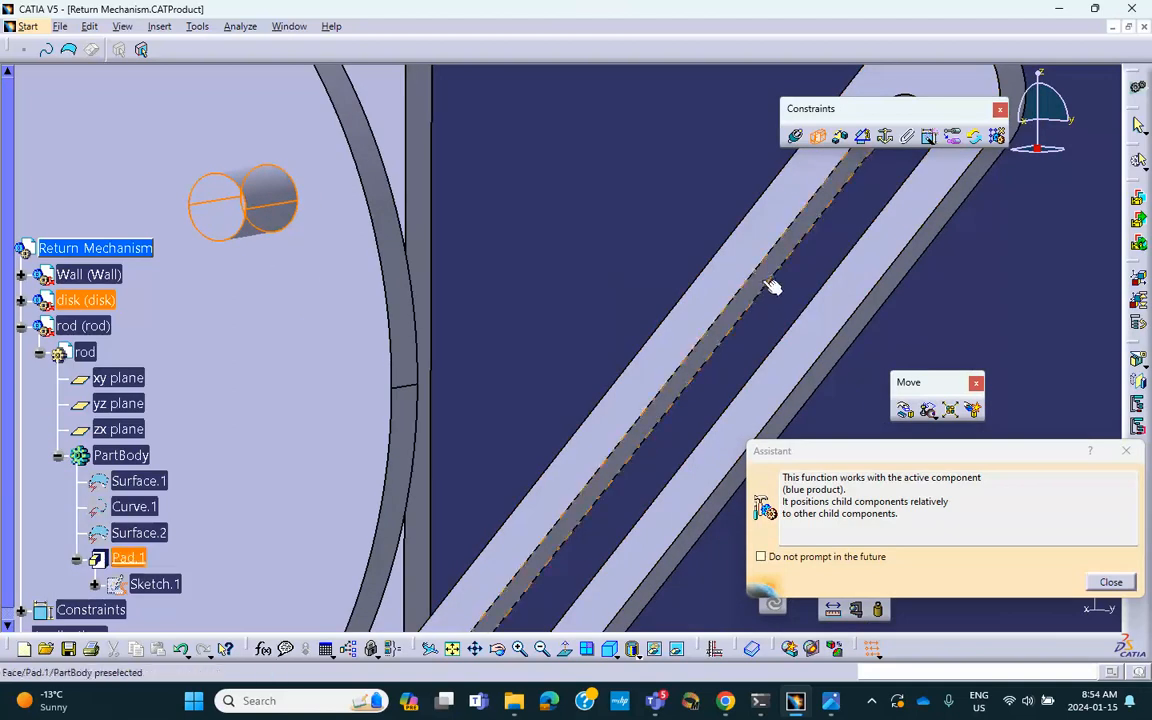
click(778, 291)
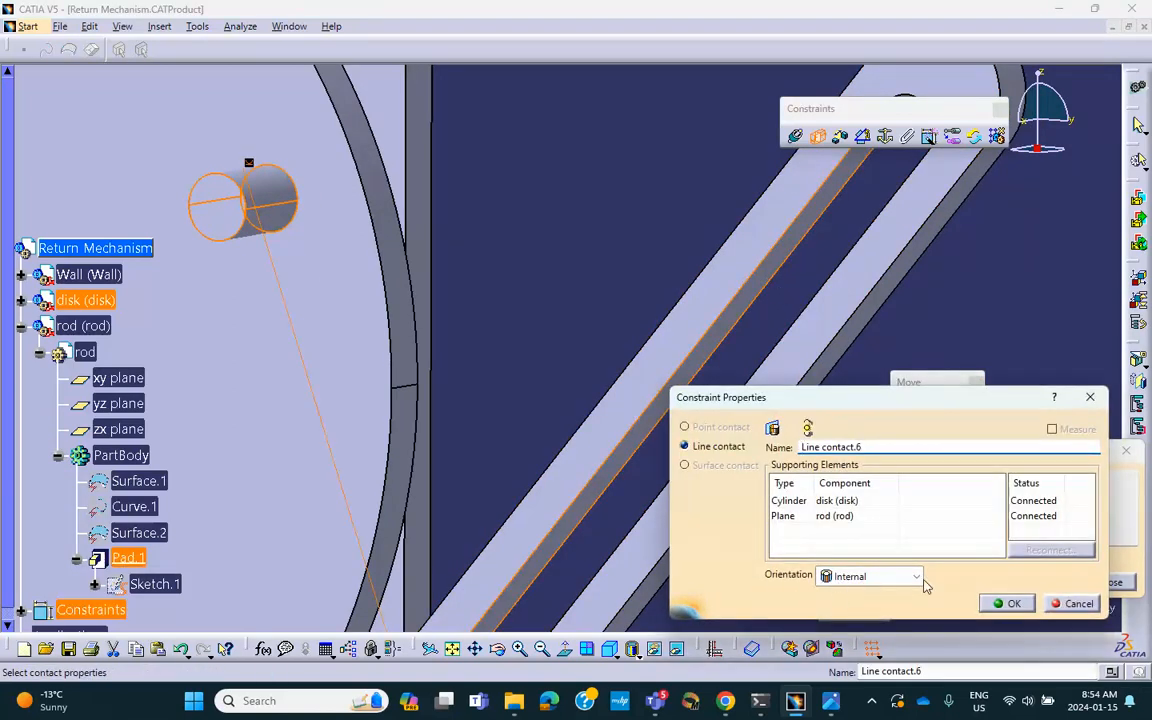
click(1005, 604)
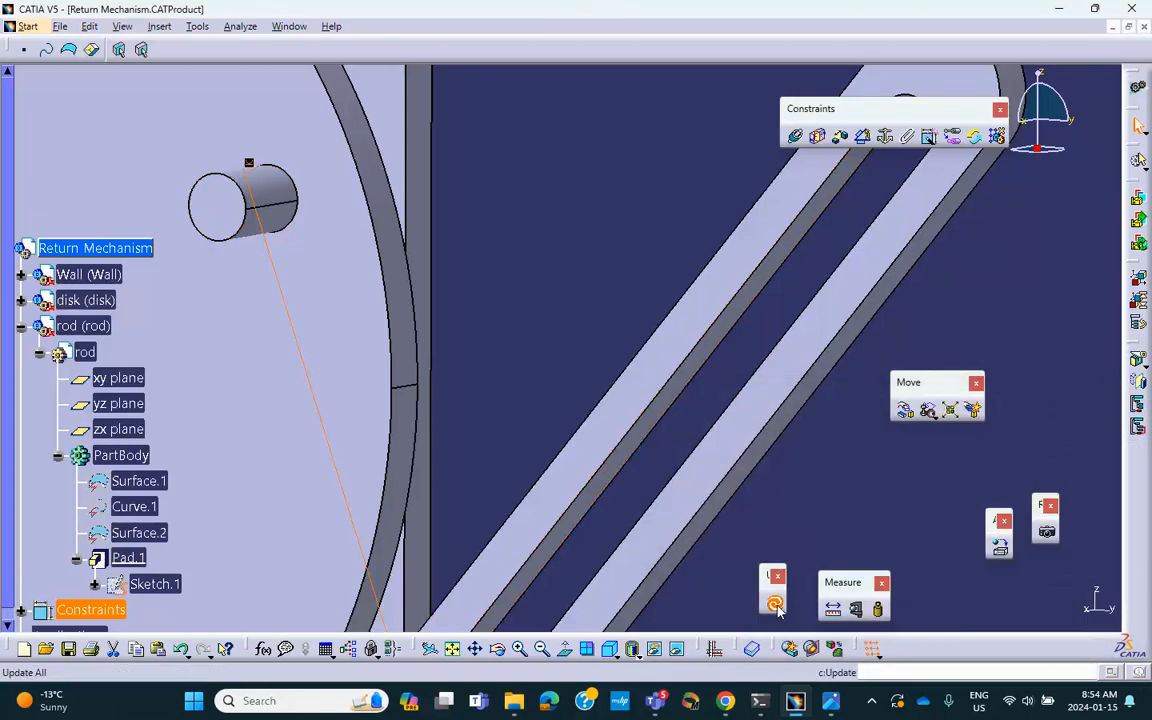
middle_drag(572, 316, 756, 219)
Step: Change the orientation of the line contact constraint between disk and rod to External, and update the assembly
key(ctrl+c)
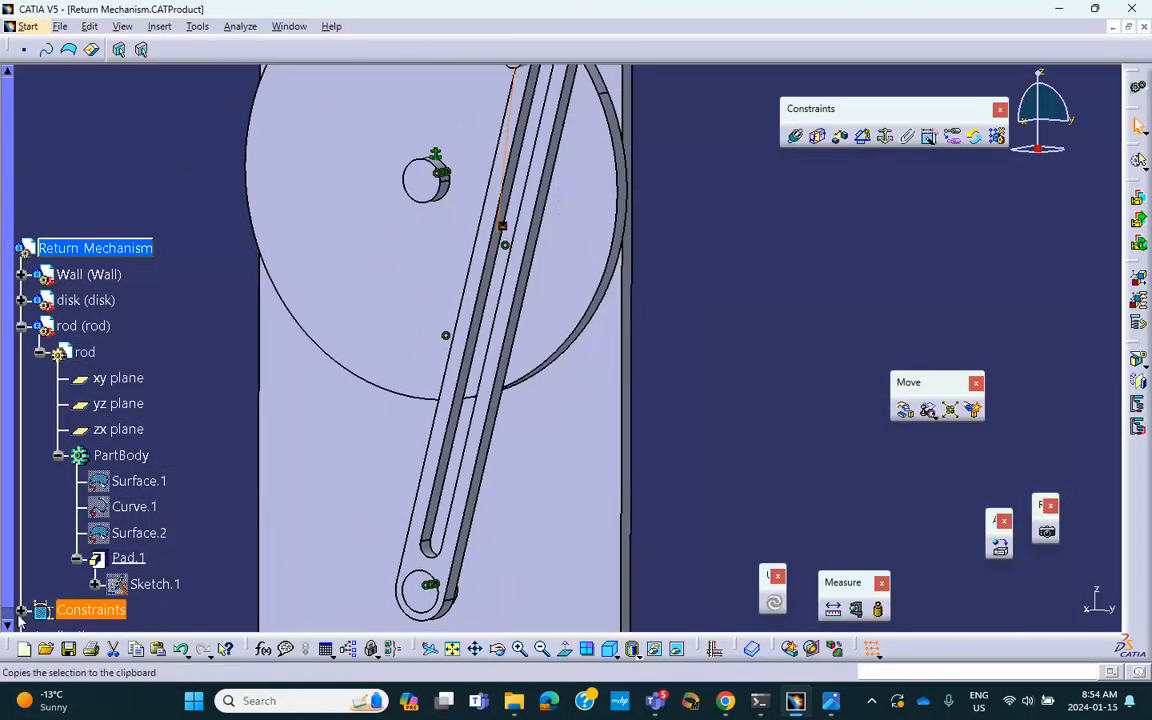
click(22, 610)
scroll(18, 550, down, 5)
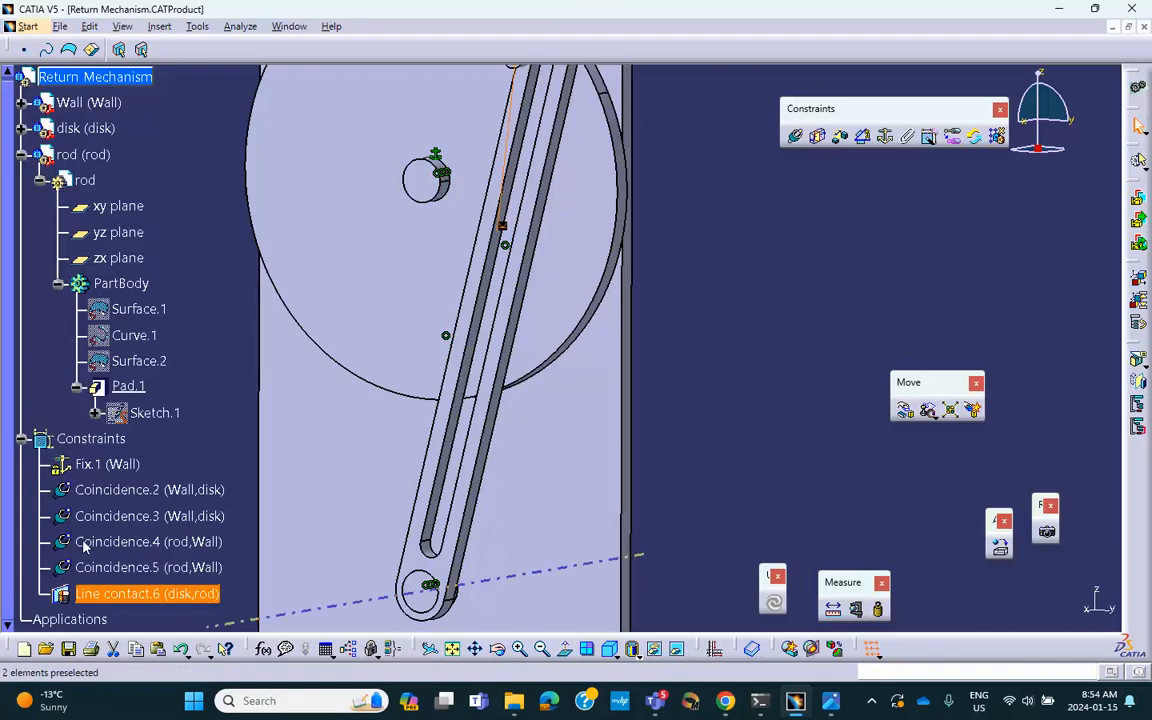
double_click(126, 480)
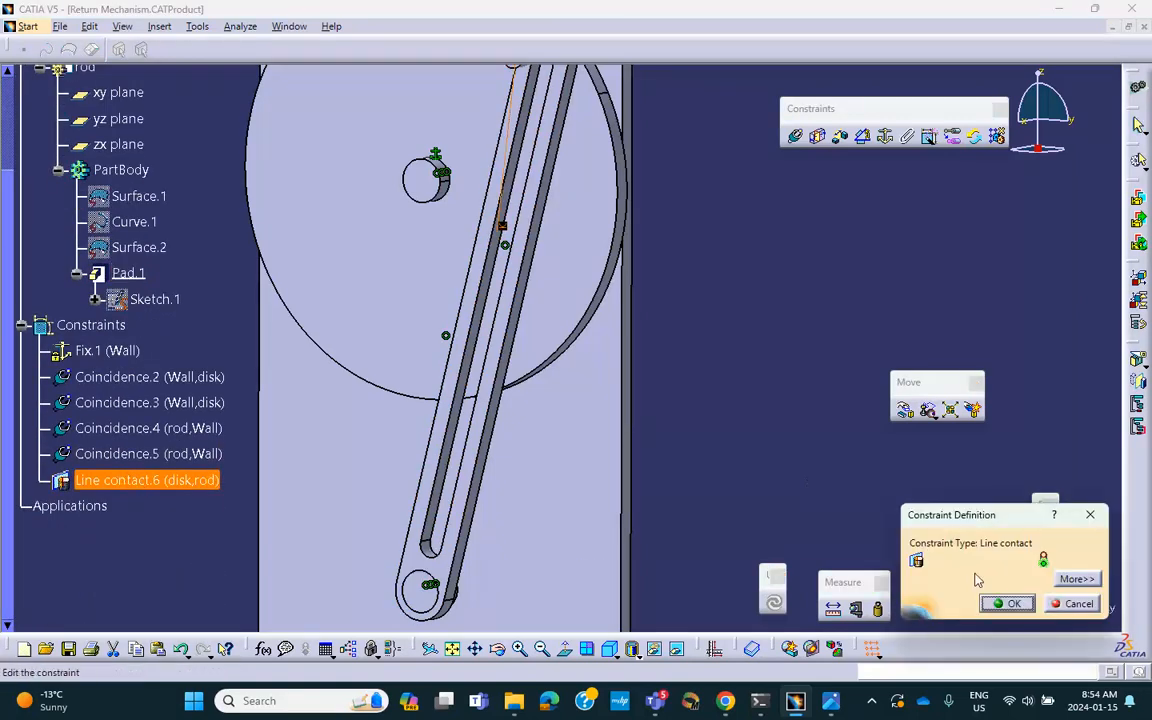
click(1066, 581)
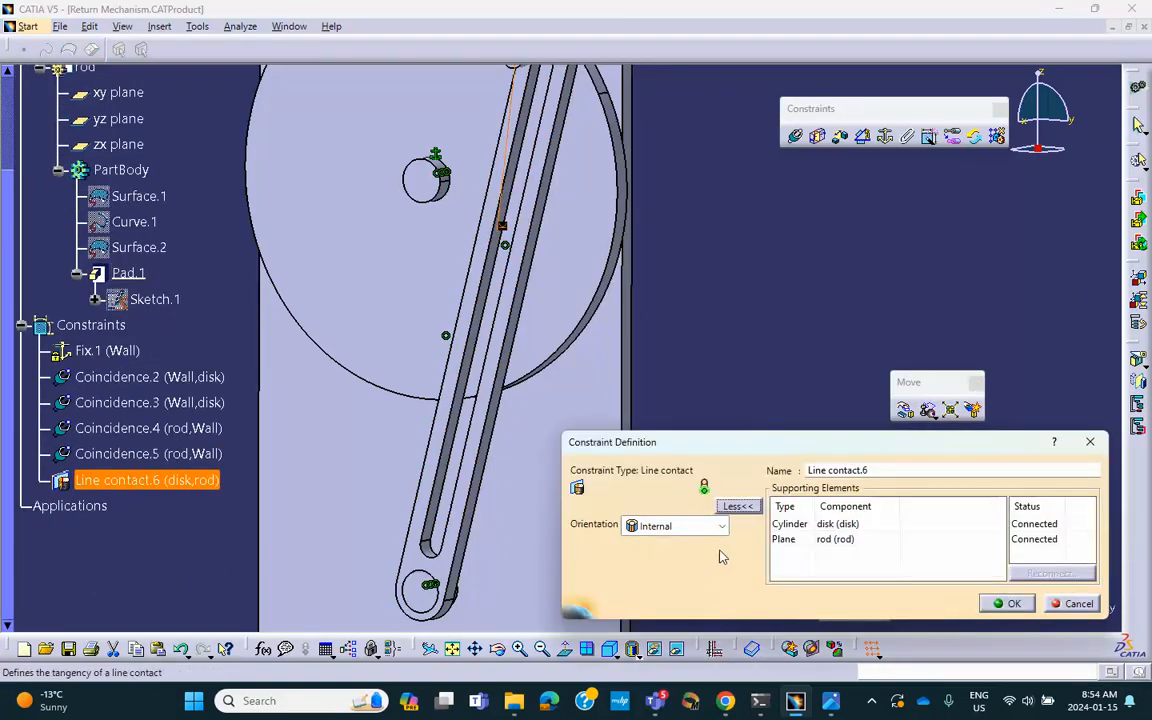
click(721, 526)
click(655, 560)
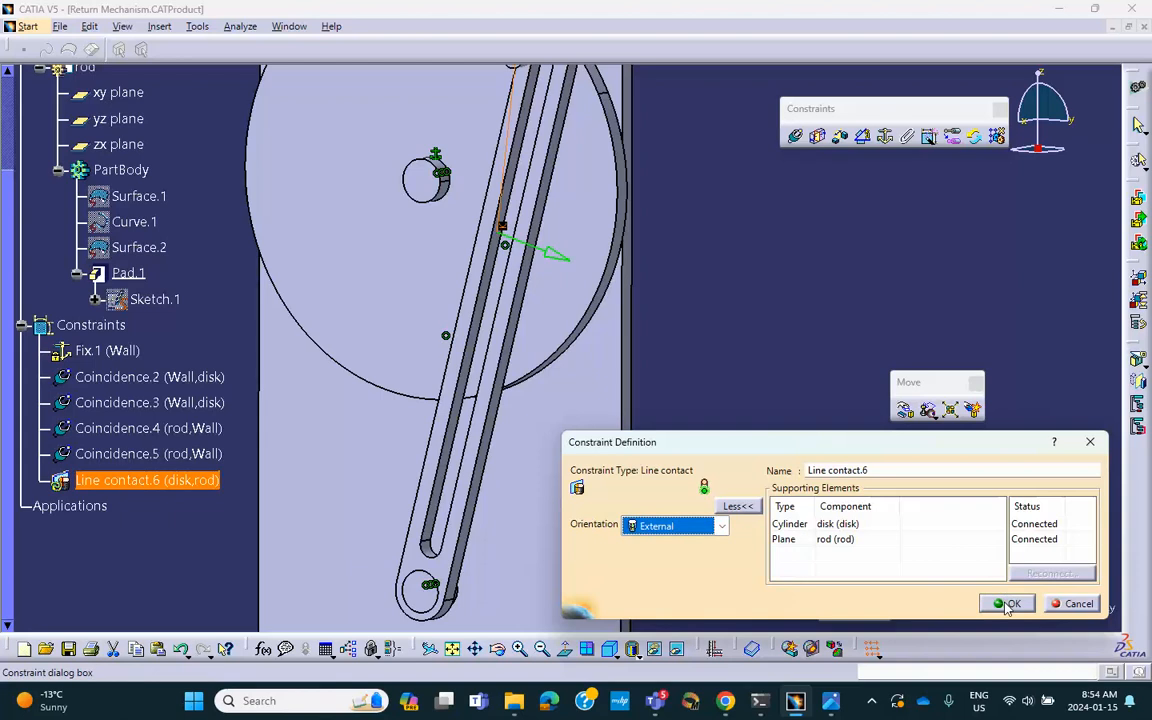
click(1008, 604)
click(775, 604)
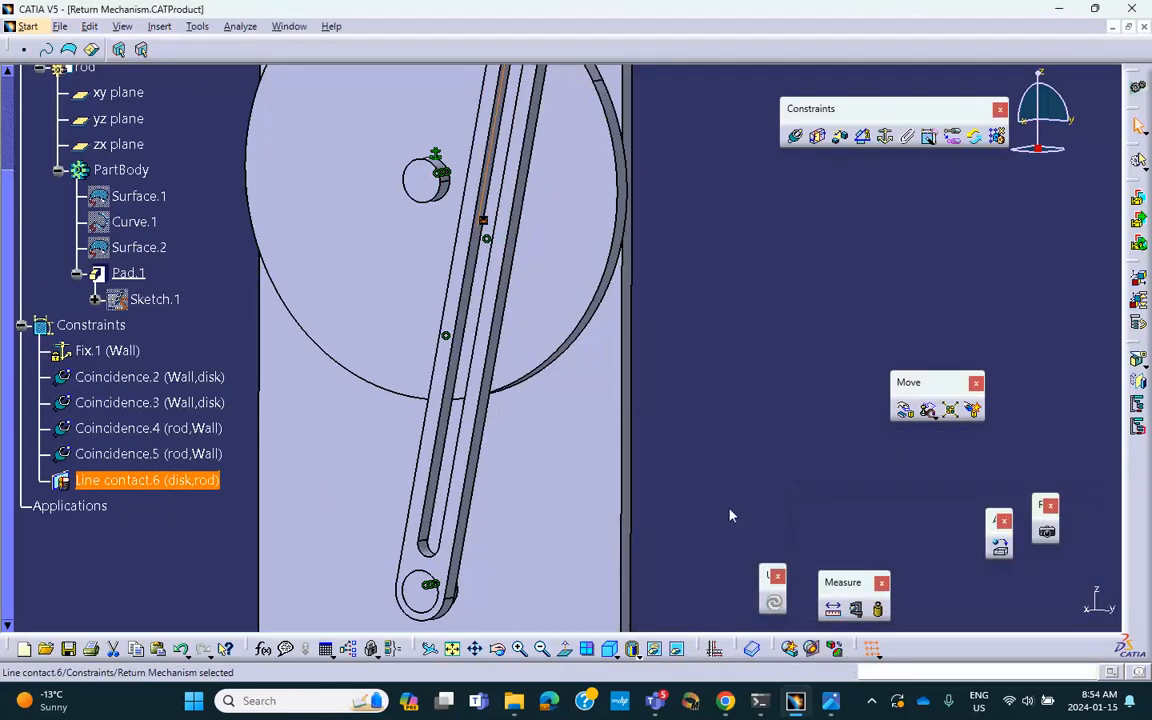
Step: Check the disk pin's fit in the rod's slot and save the Return Mechanism assembly
middle_drag(651, 456, 672, 422)
middle_drag(478, 337, 455, 340)
scroll(150, 236, up, 3)
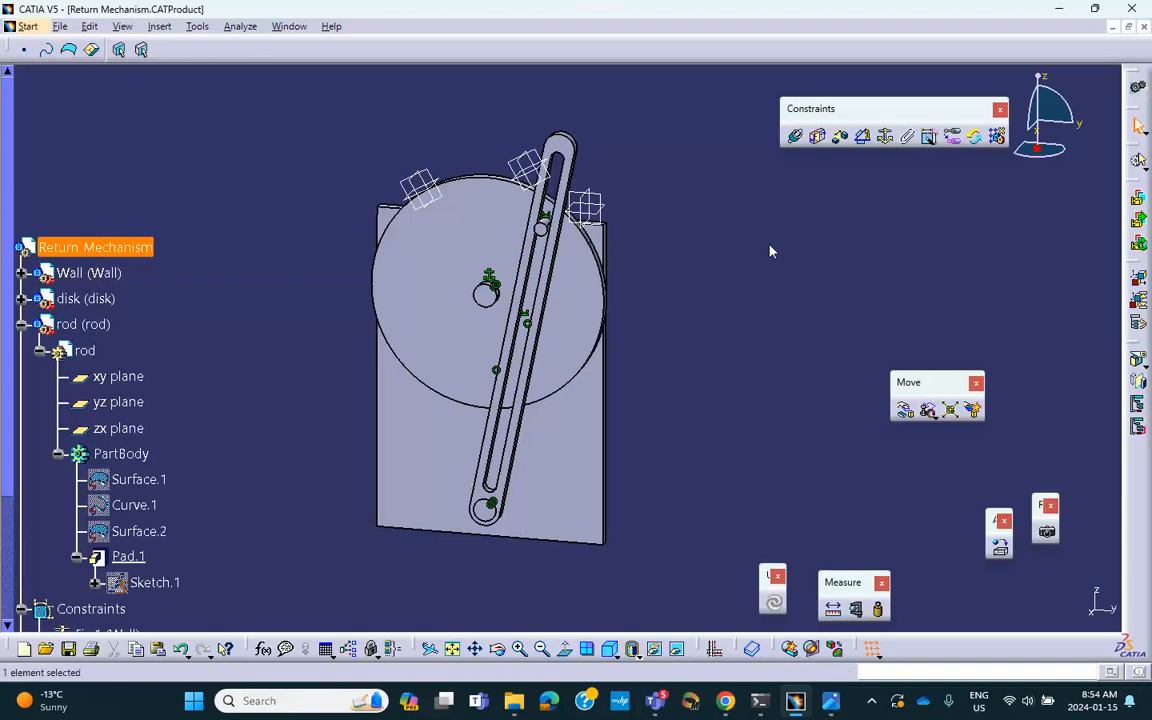
click(70, 650)
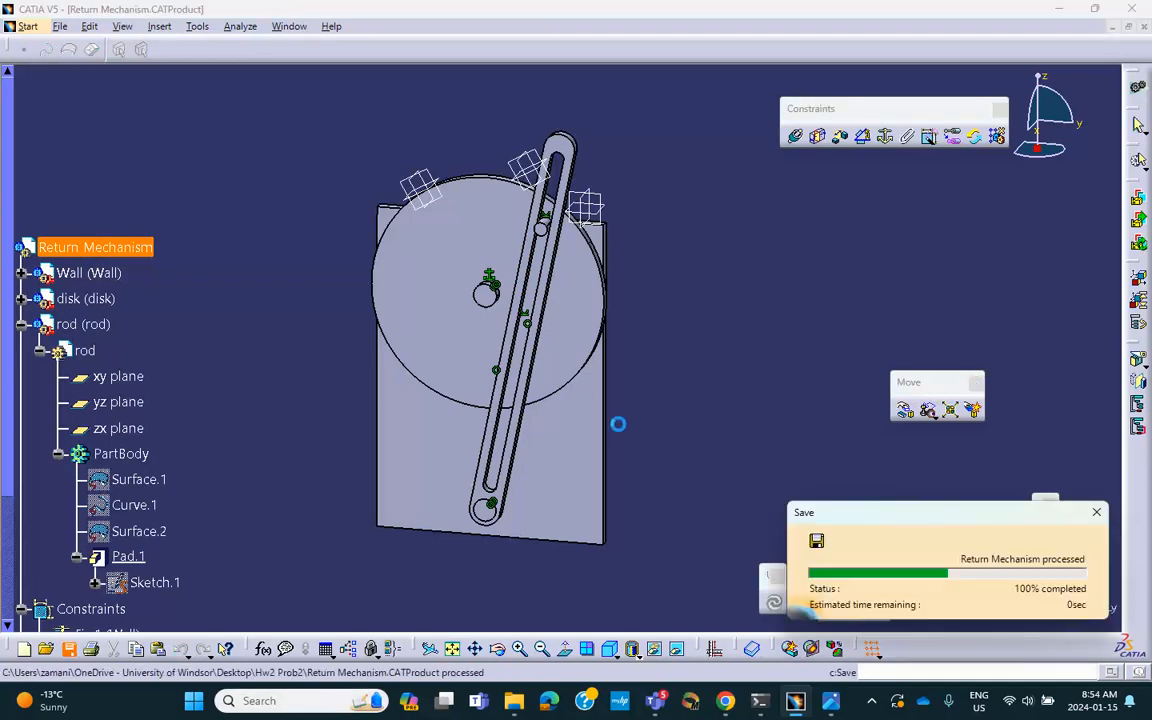
Step: Move the disk and the rod away from the Wall with the Manipulation tool, without respecting constraints
click(905, 412)
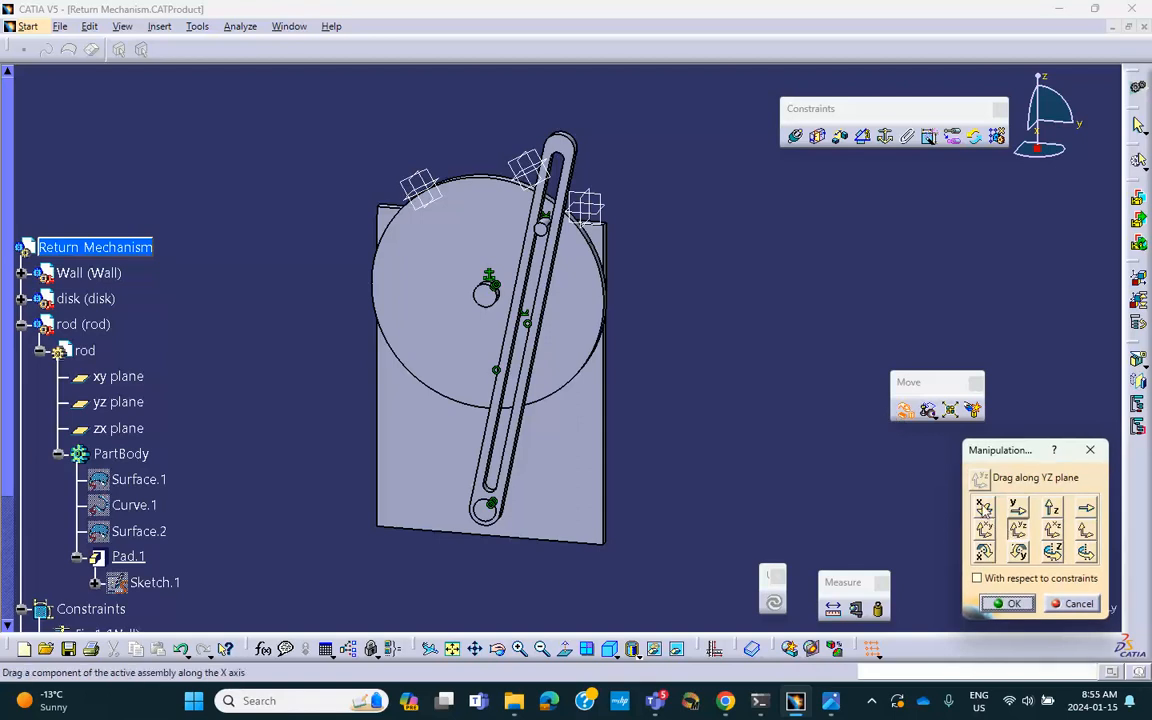
drag(615, 296, 866, 241)
click(984, 508)
drag(541, 151, 421, 267)
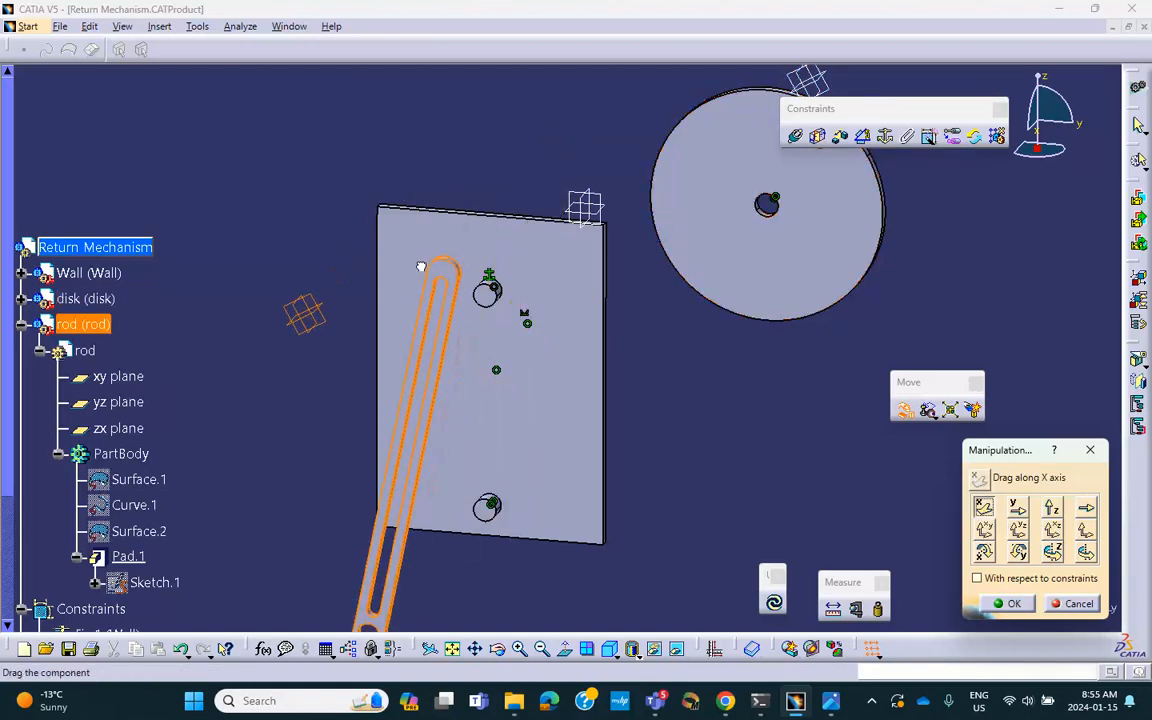
click(1014, 603)
Step: Update the assembly to bring the disk and rod back to their constrained positions on the Wall
middle_drag(750, 418, 727, 355)
click(653, 273)
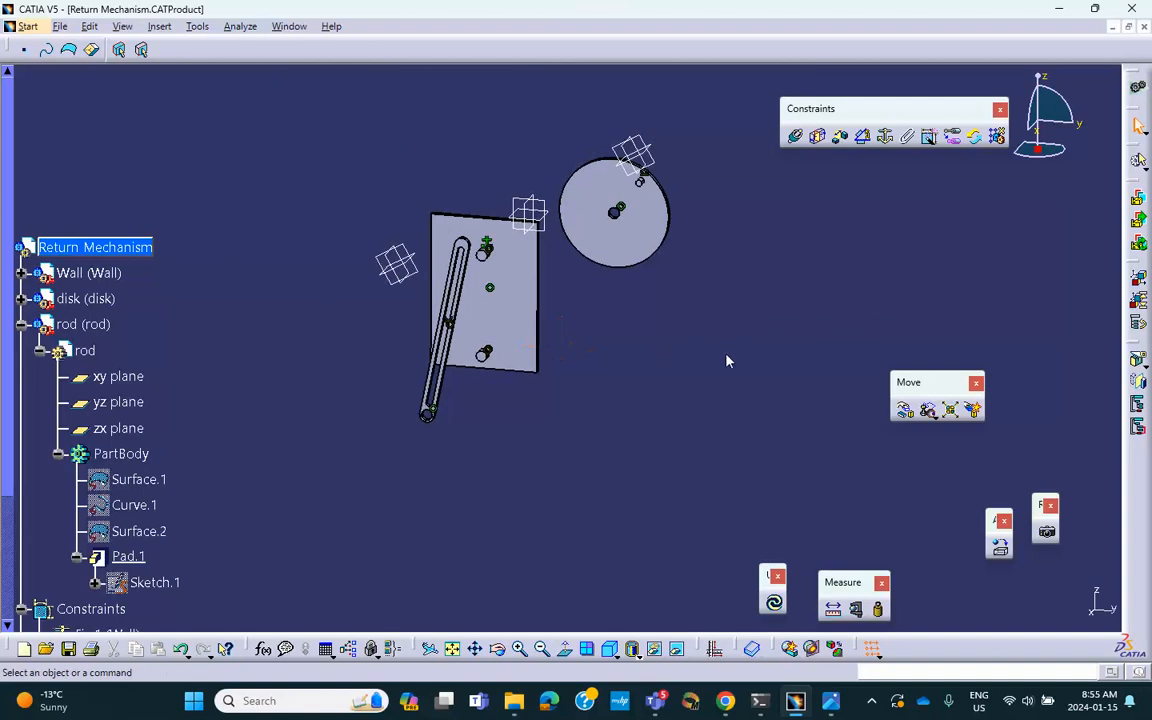
click(773, 603)
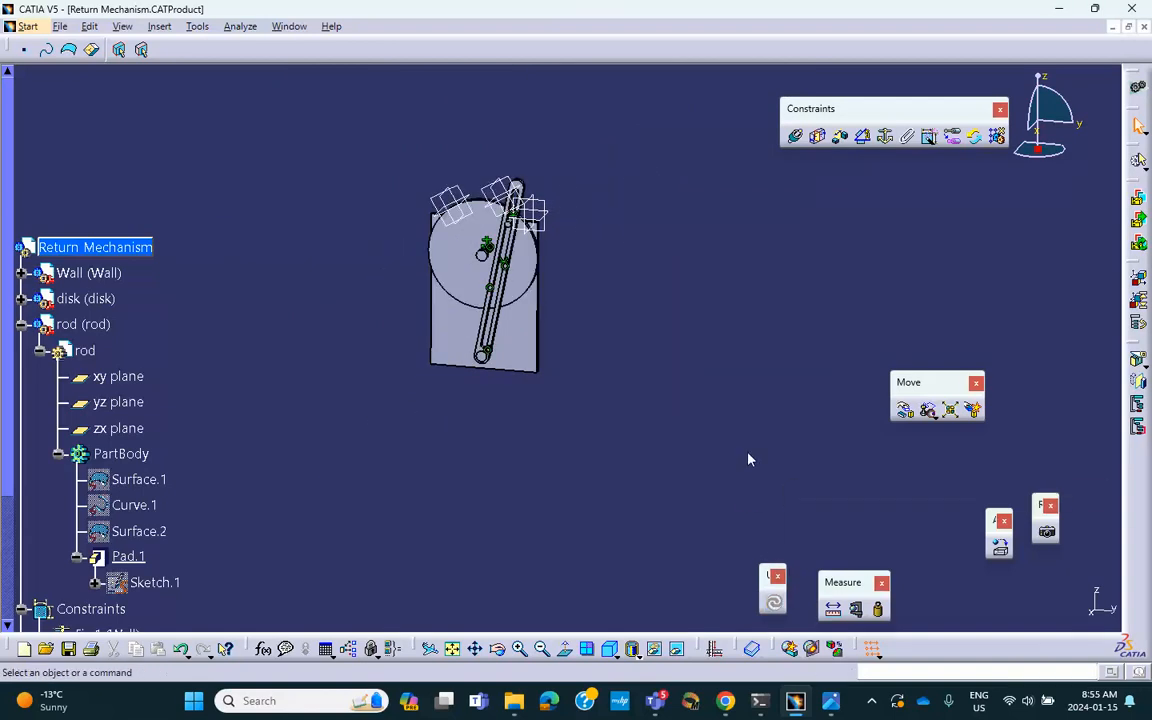
middle_drag(674, 414, 710, 418)
click(715, 427)
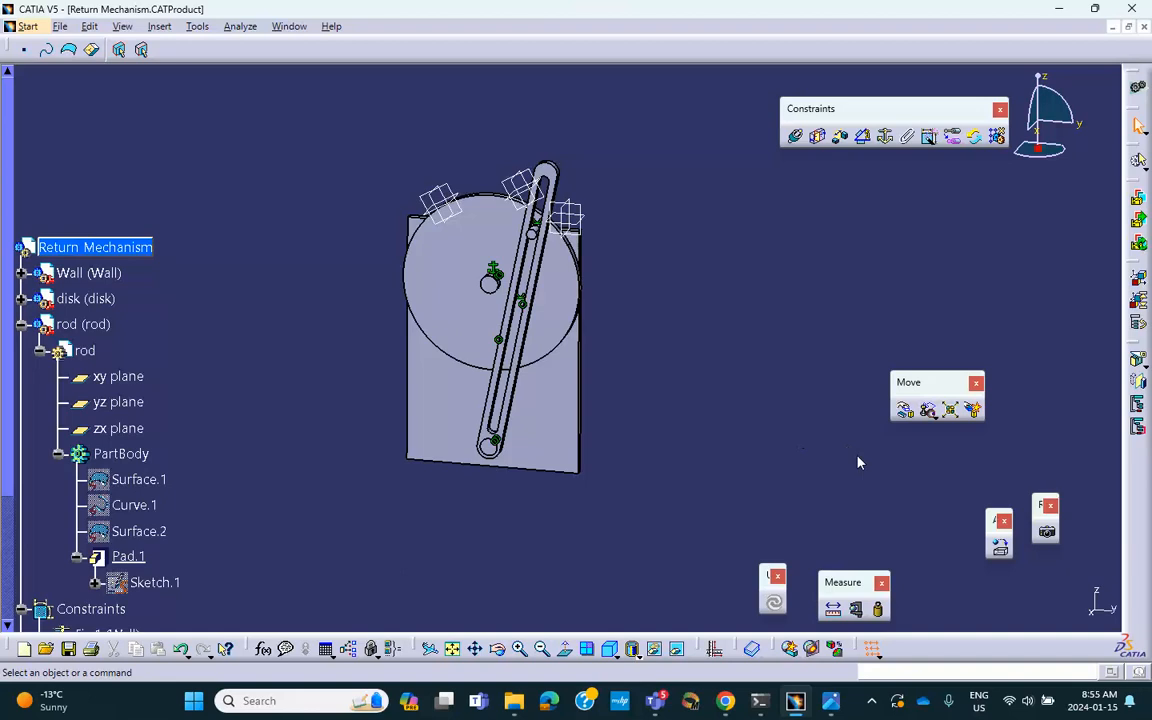
Step: Set up Manipulation with respect to constraints around any axis, using the axis of the rod's lower end hole
click(905, 412)
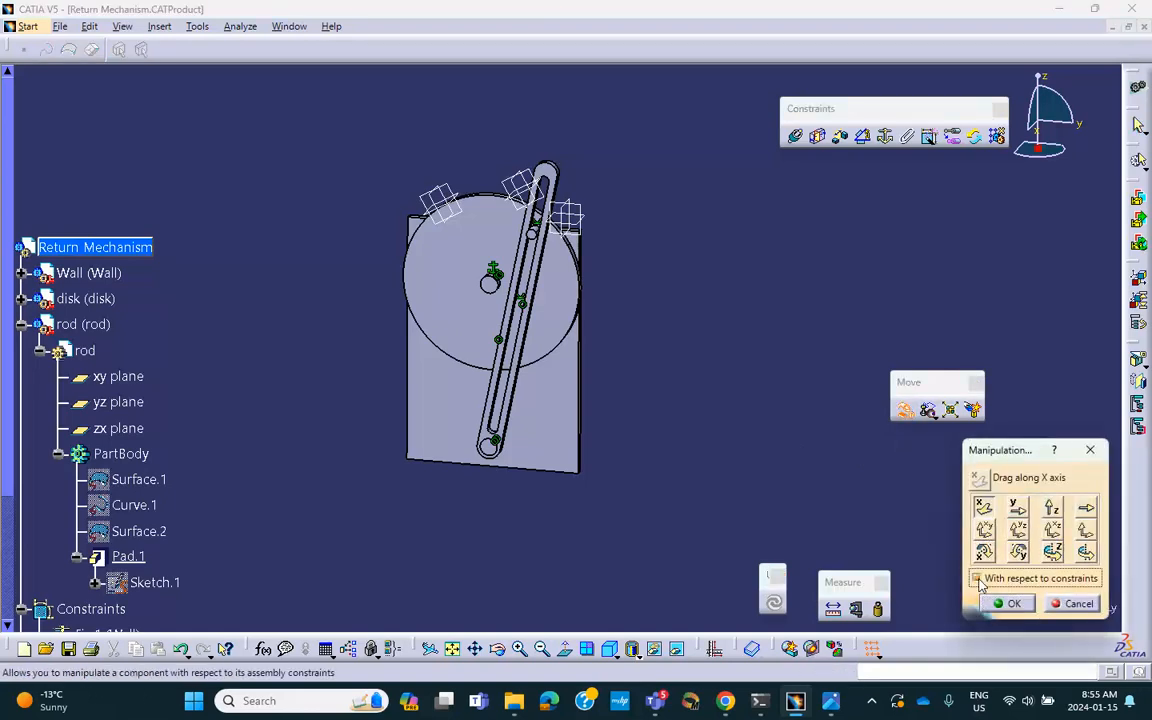
click(1083, 554)
ctrl+middle_drag(764, 476, 734, 369)
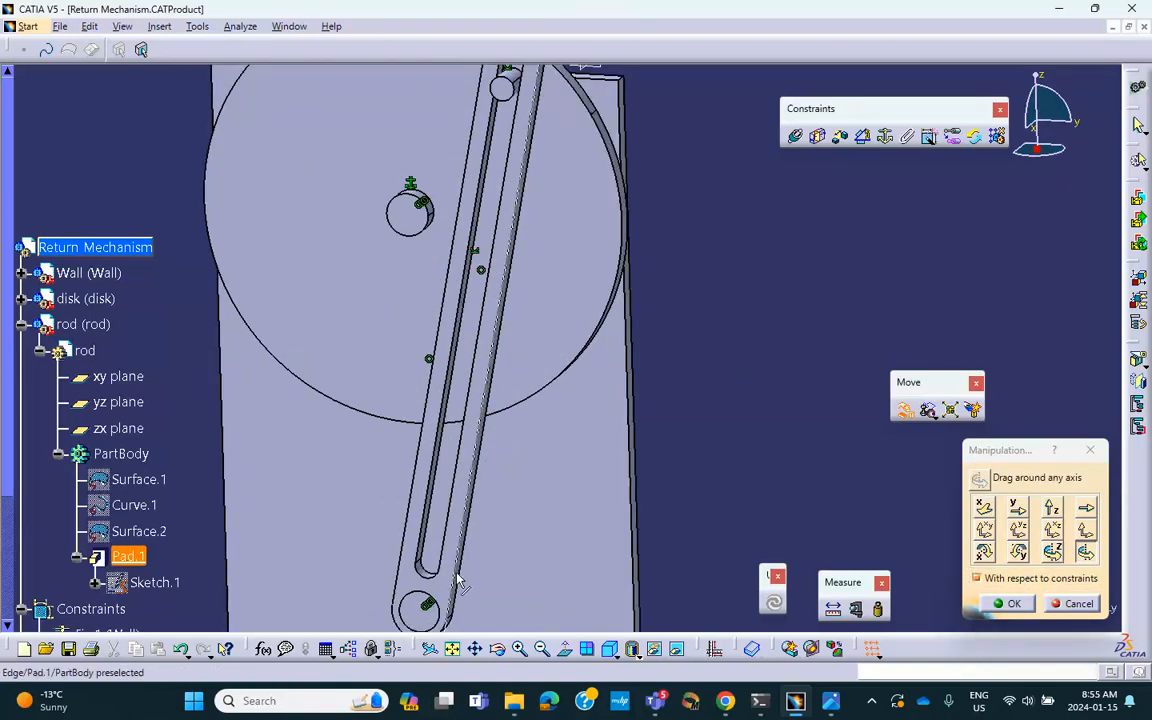
middle_drag(495, 488, 562, 398)
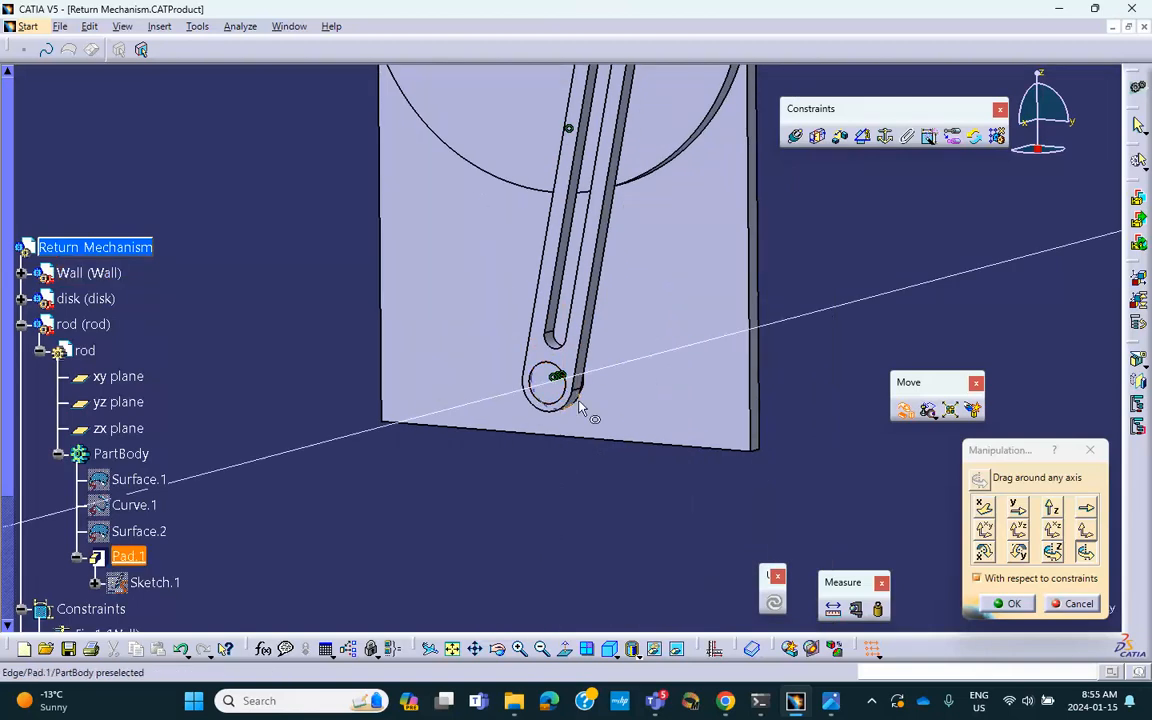
middle_drag(600, 395, 568, 404)
click(743, 456)
Step: Swing the rod back and forth about the chosen axis to test the mechanism's motion, and finish the manipulation
middle_drag(692, 345, 604, 424)
scroll(494, 311, up, 1)
middle_drag(634, 181, 864, 175)
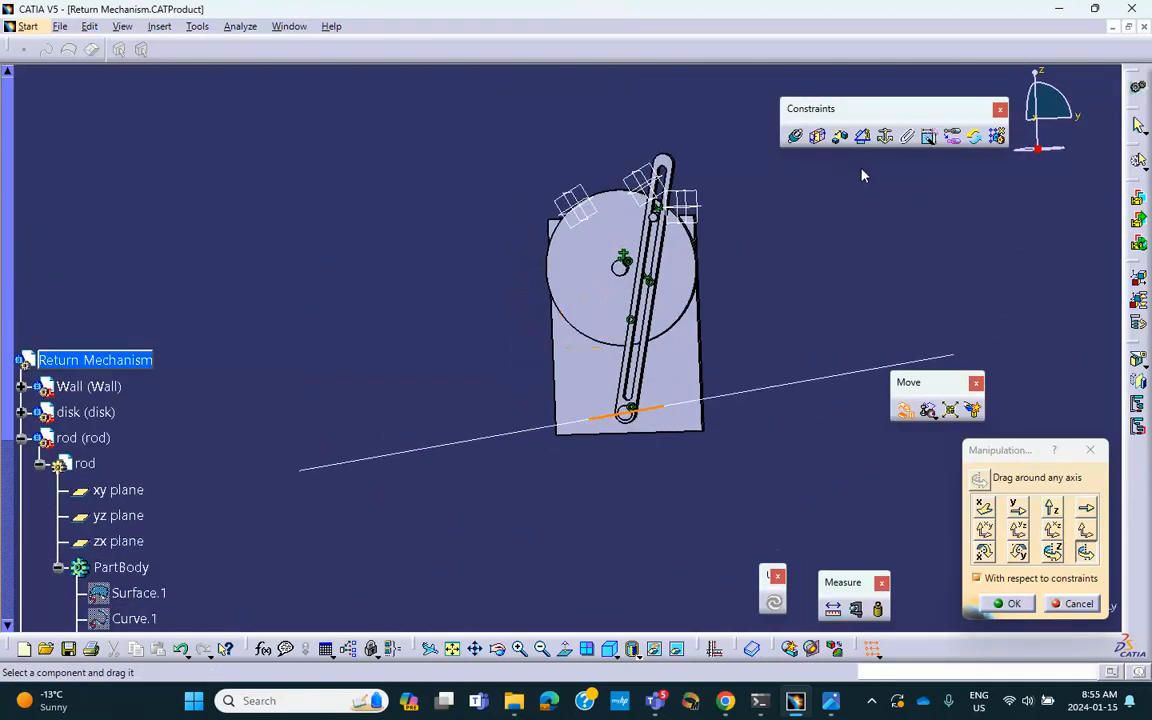
drag(677, 167, 716, 286)
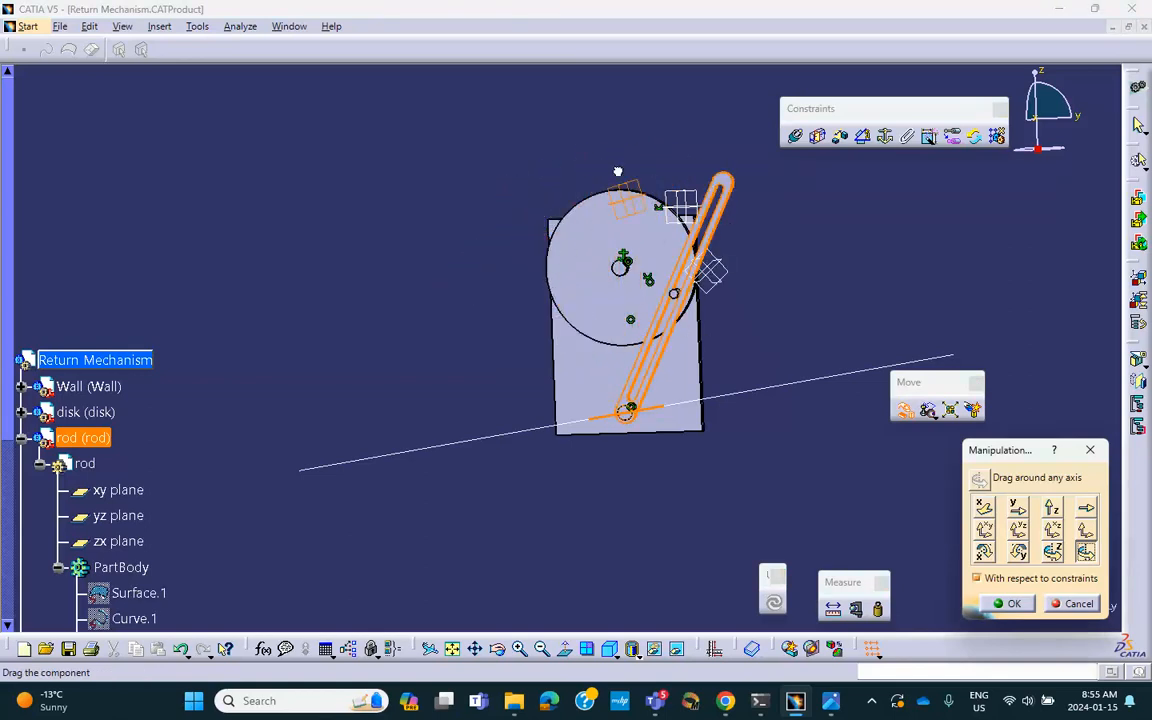
drag(716, 176, 647, 267)
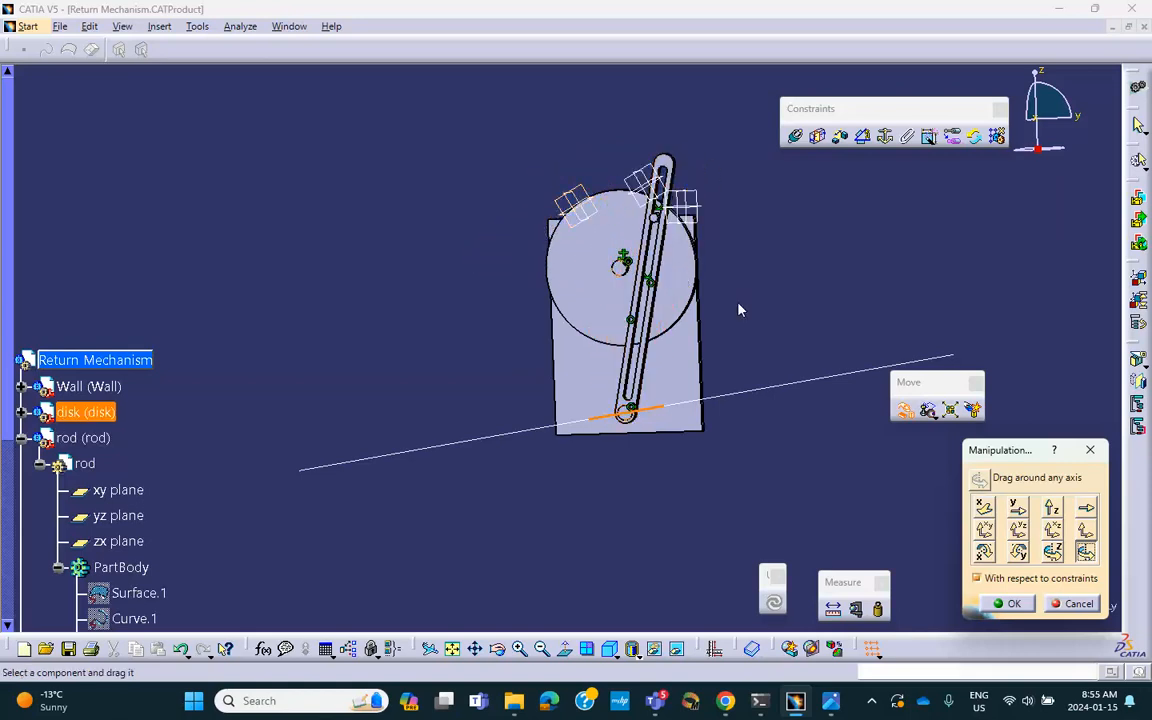
click(1012, 603)
Step: Open the disk part for editing in the assembly and start a sketch on the disk's front face
scroll(163, 320, down, 5)
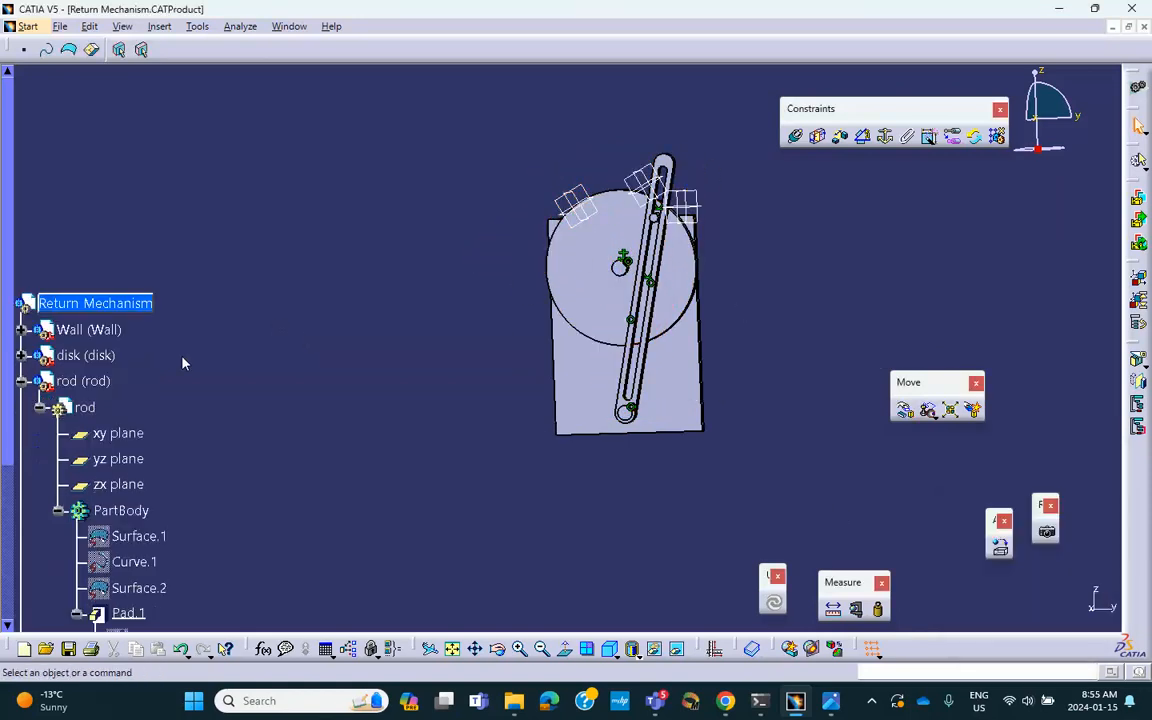
click(21, 242)
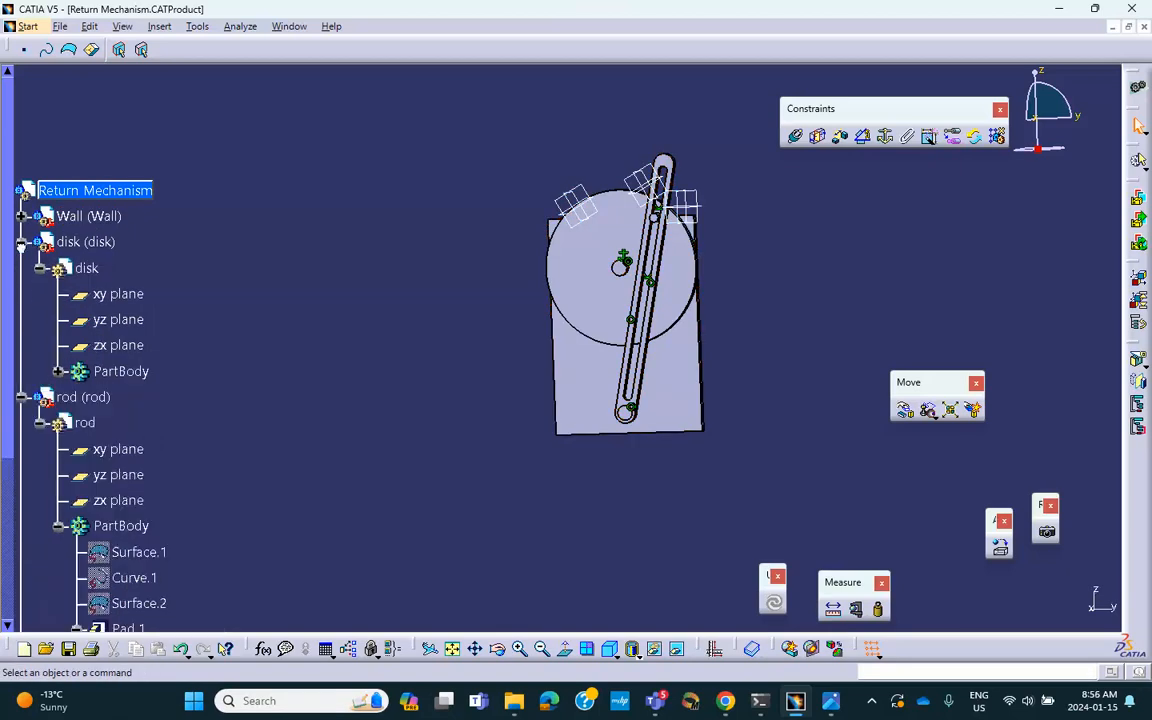
double_click(86, 268)
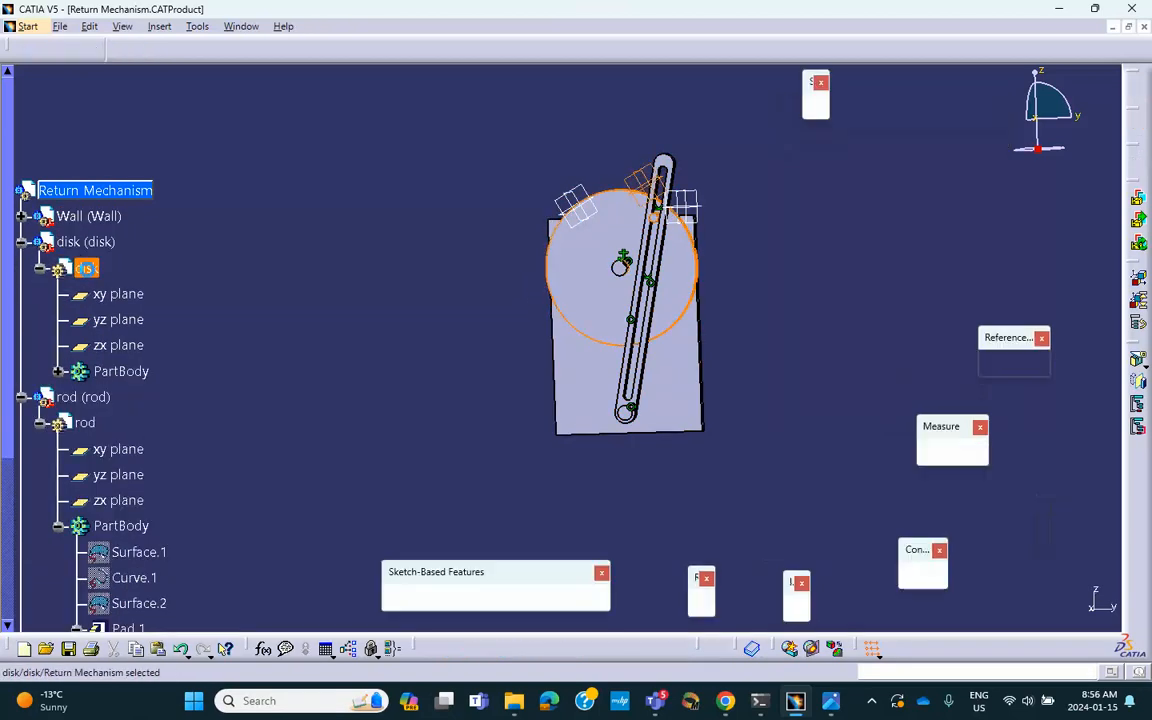
click(586, 250)
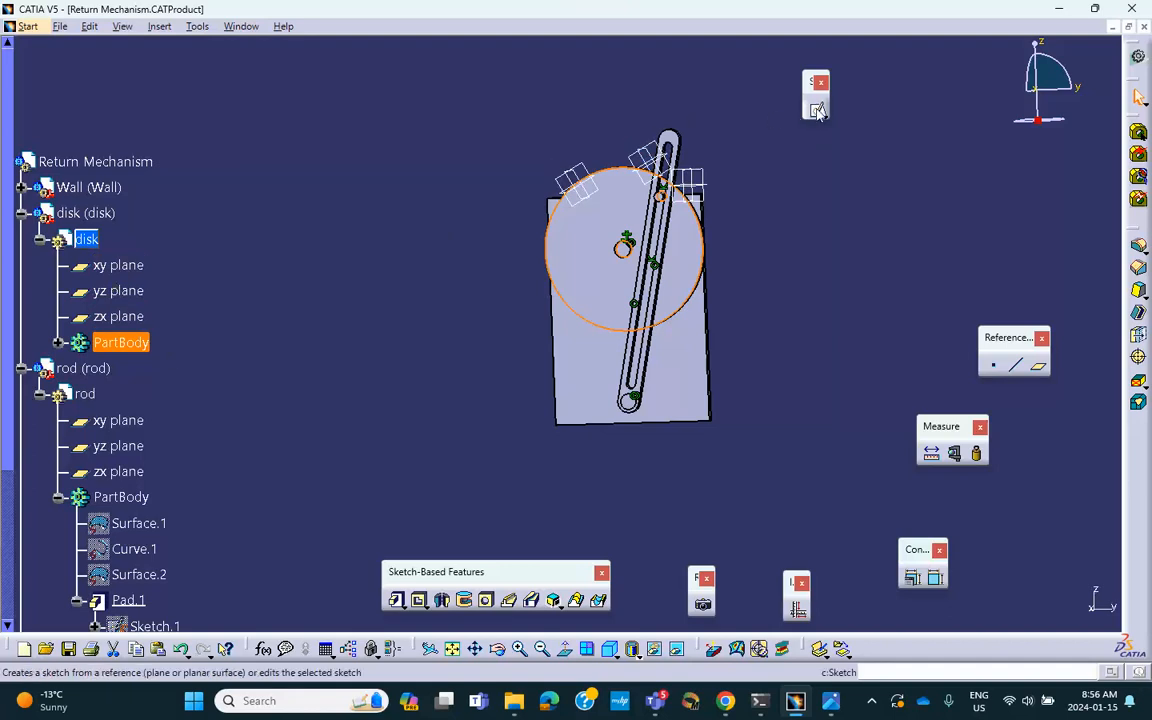
middle_drag(360, 267, 350, 202)
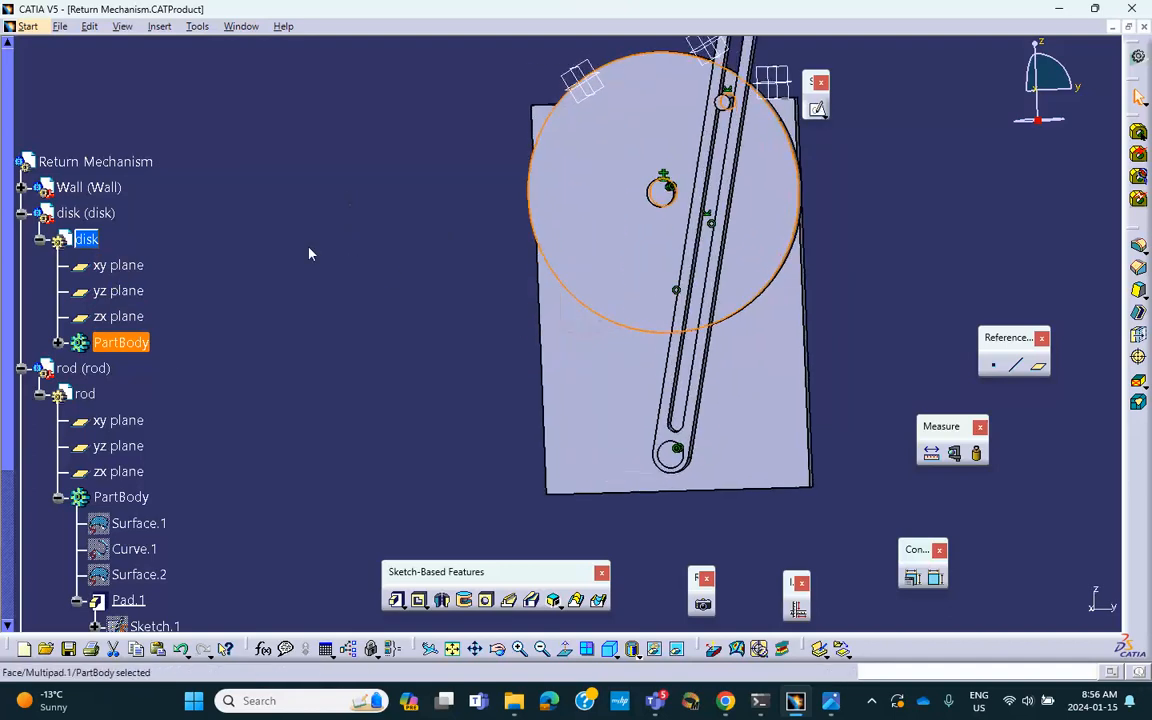
click(820, 117)
click(620, 157)
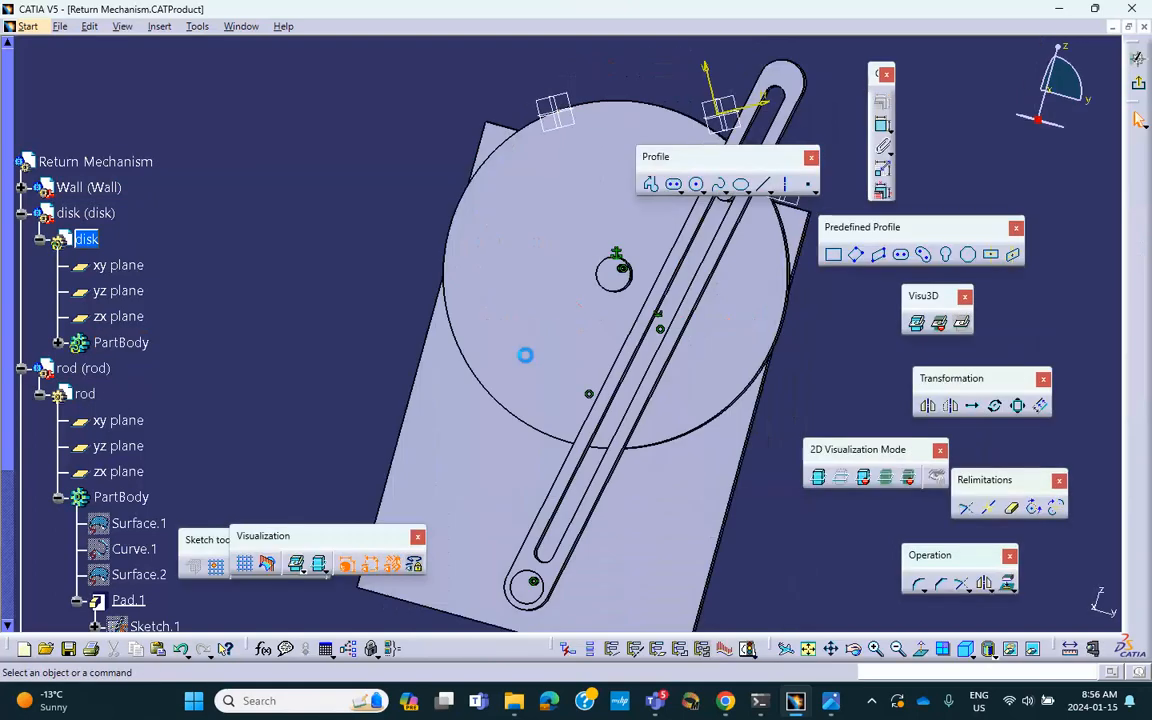
Step: Sketch a small rectangle on the disk's face, between the centre hole and the rim away from the rod, and finish the sketch
click(697, 186)
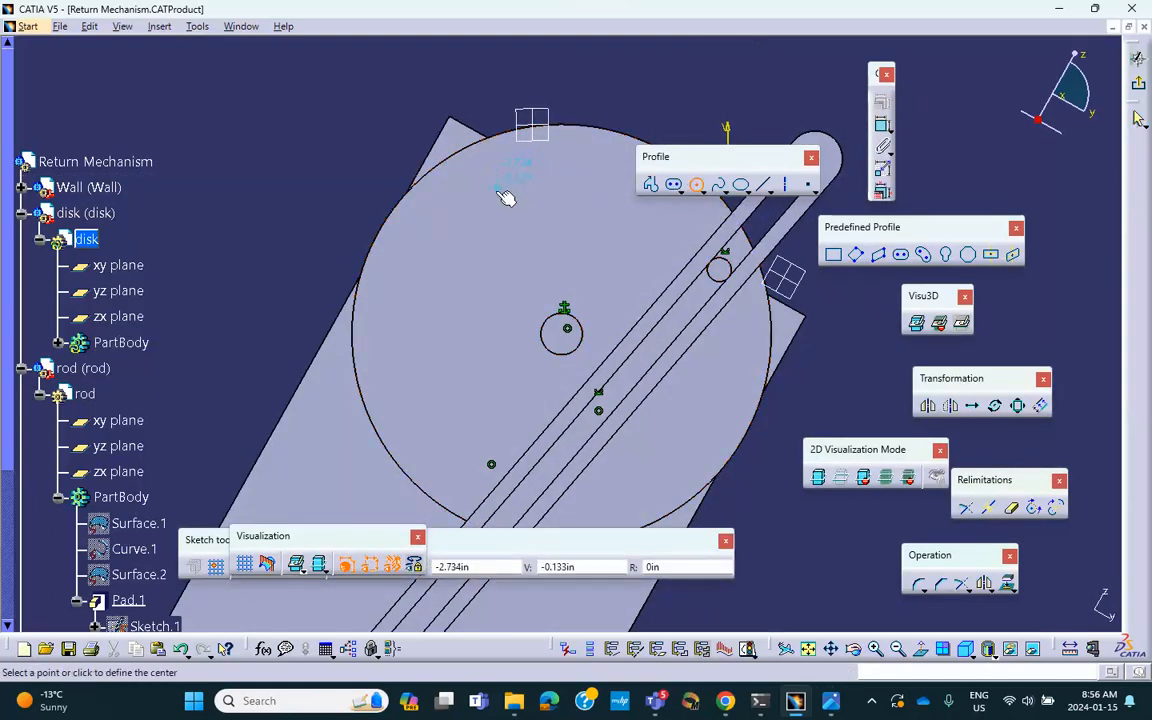
click(833, 256)
click(481, 203)
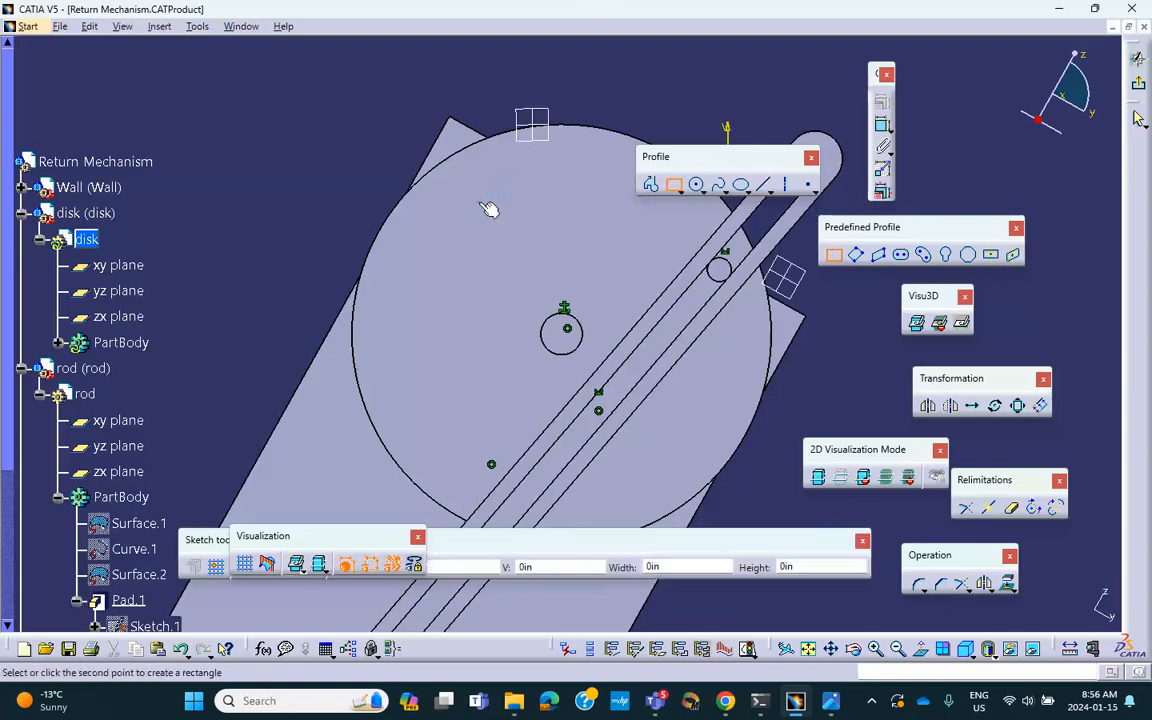
click(506, 217)
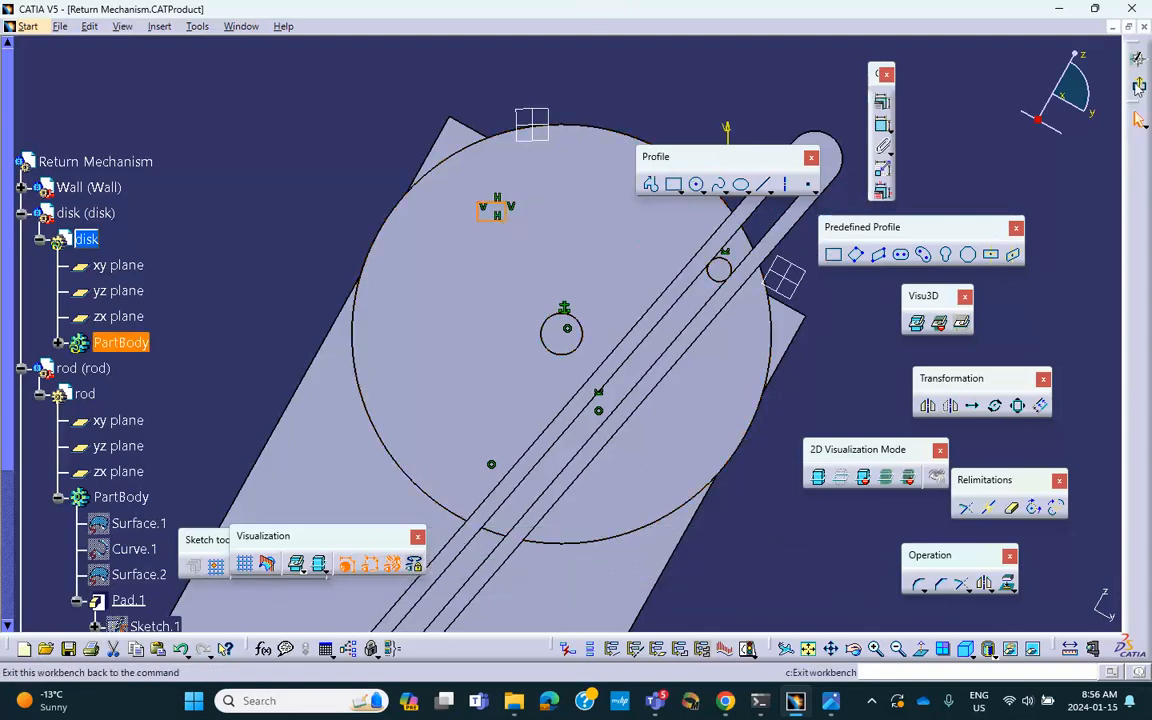
click(1134, 87)
Step: Cut a pocket through the disk from the small rectangle, with a depth of 0.787 in
mouse_move(576, 190)
middle_down()
mouse_move(491, 97)
mouse_move(535, 154)
mouse_move(546, 195)
mouse_move(476, 83)
middle_up()
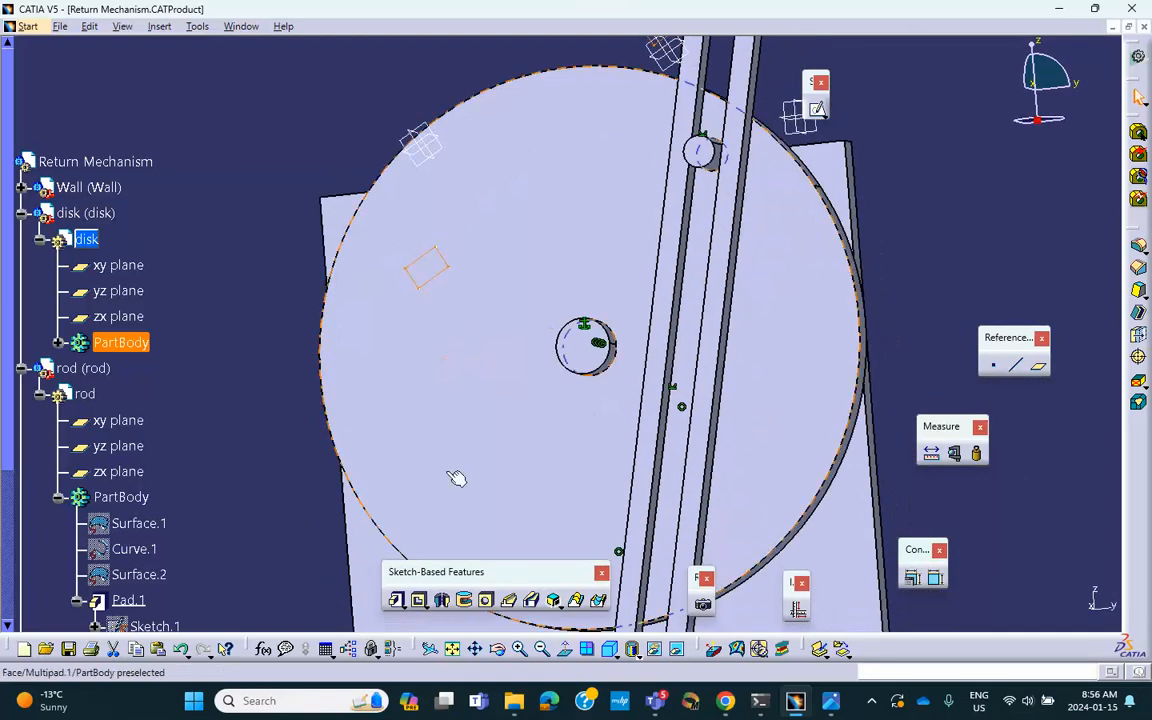
click(419, 601)
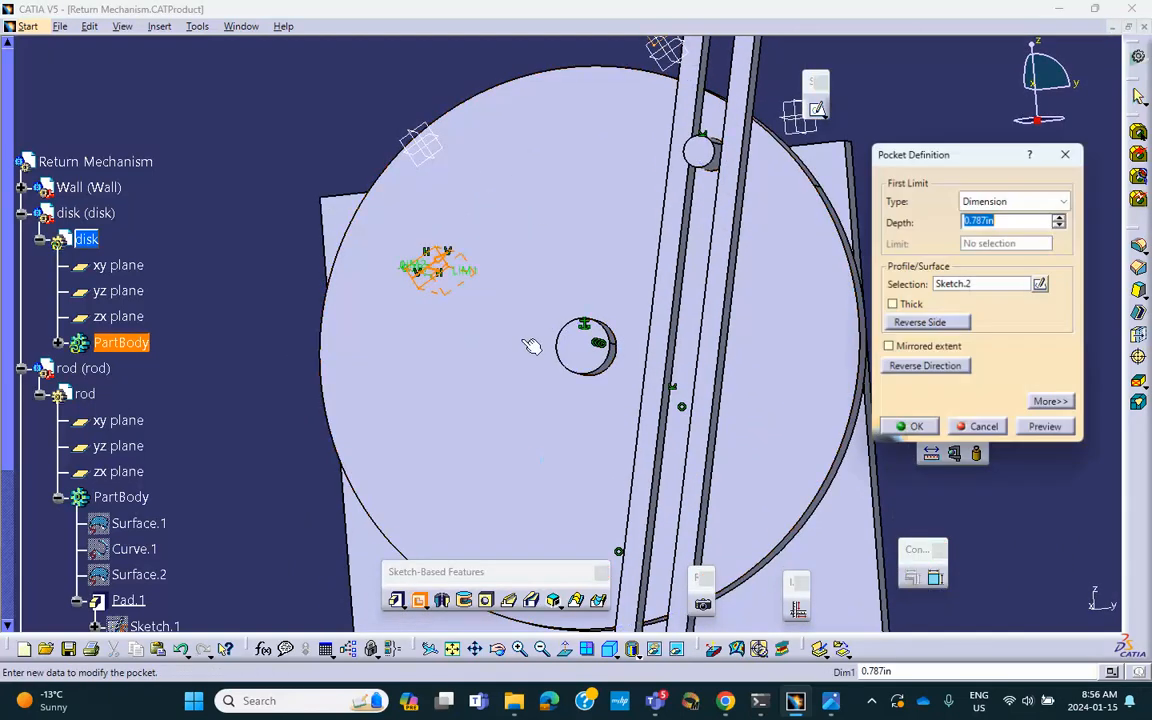
click(913, 428)
middle_drag(222, 145, 334, 226)
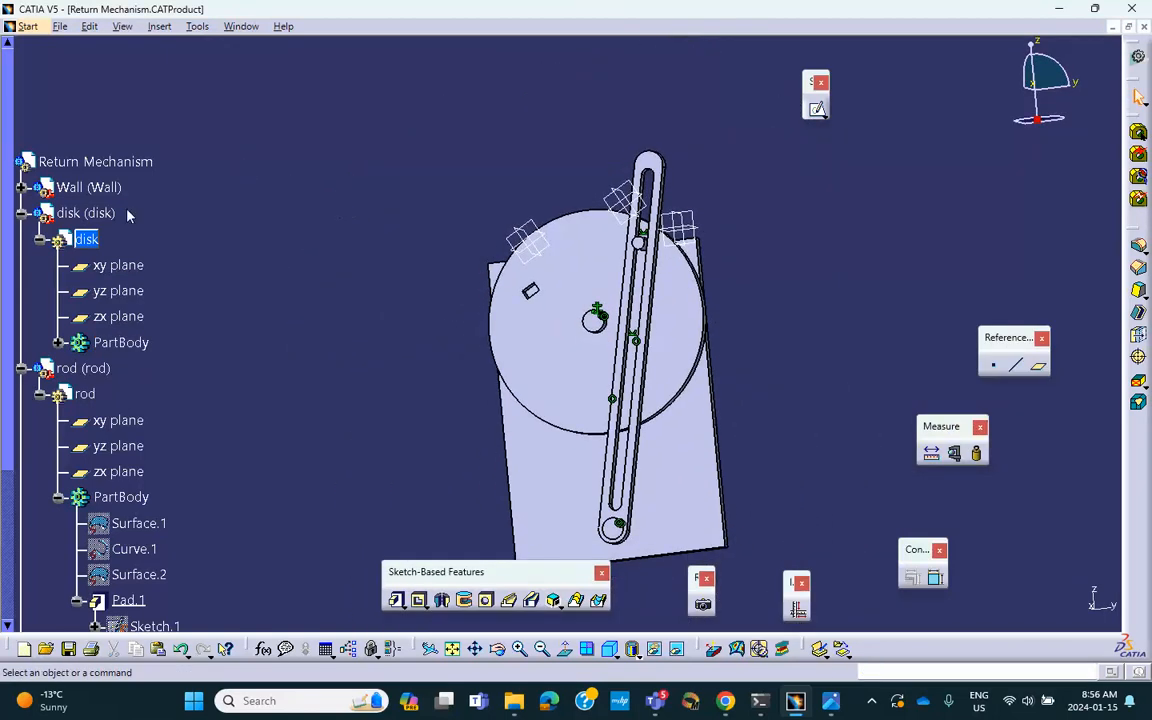
Step: Reactivate the Return Mechanism assembly and set up Manipulation with respect to constraints around the axis of the rod's lower end hole
scroll(260, 170, down, 3)
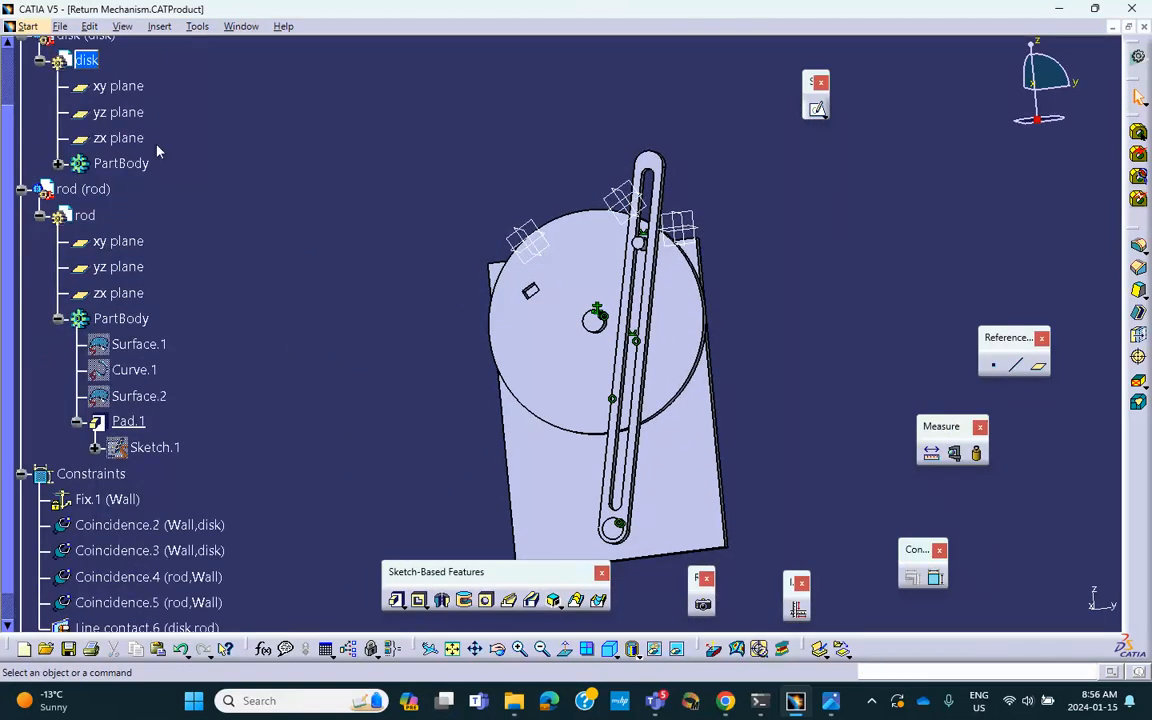
scroll(130, 147, up, 2)
double_click(98, 101)
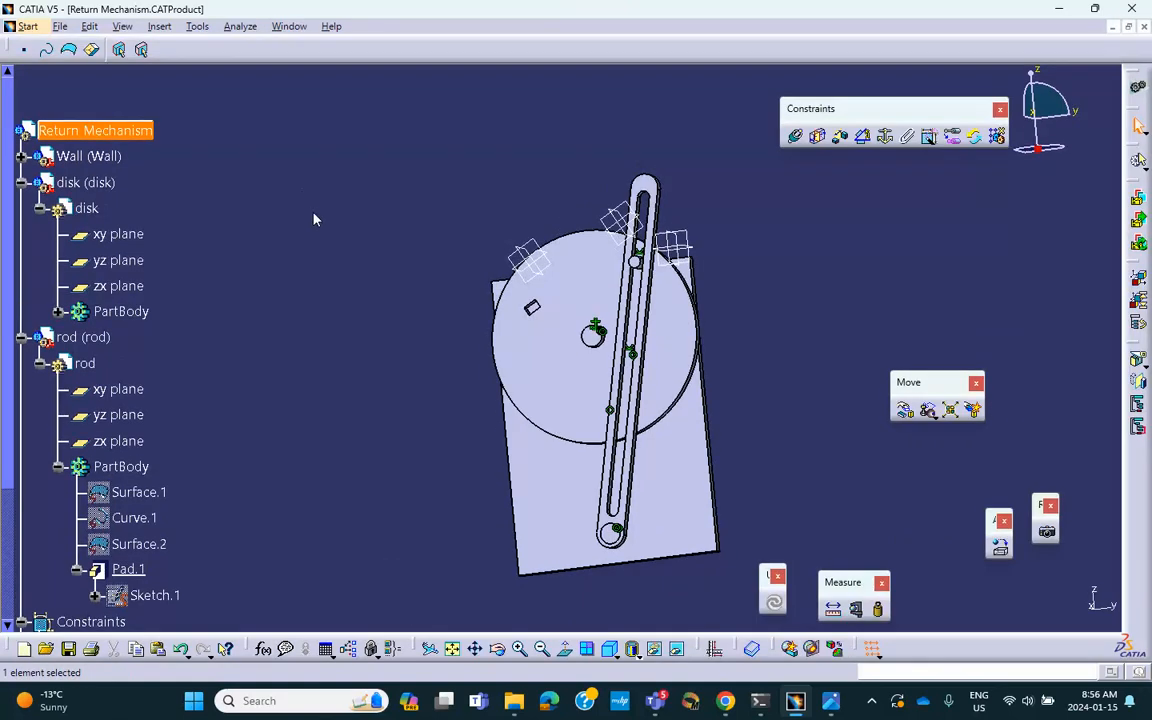
middle_drag(313, 222, 393, 265)
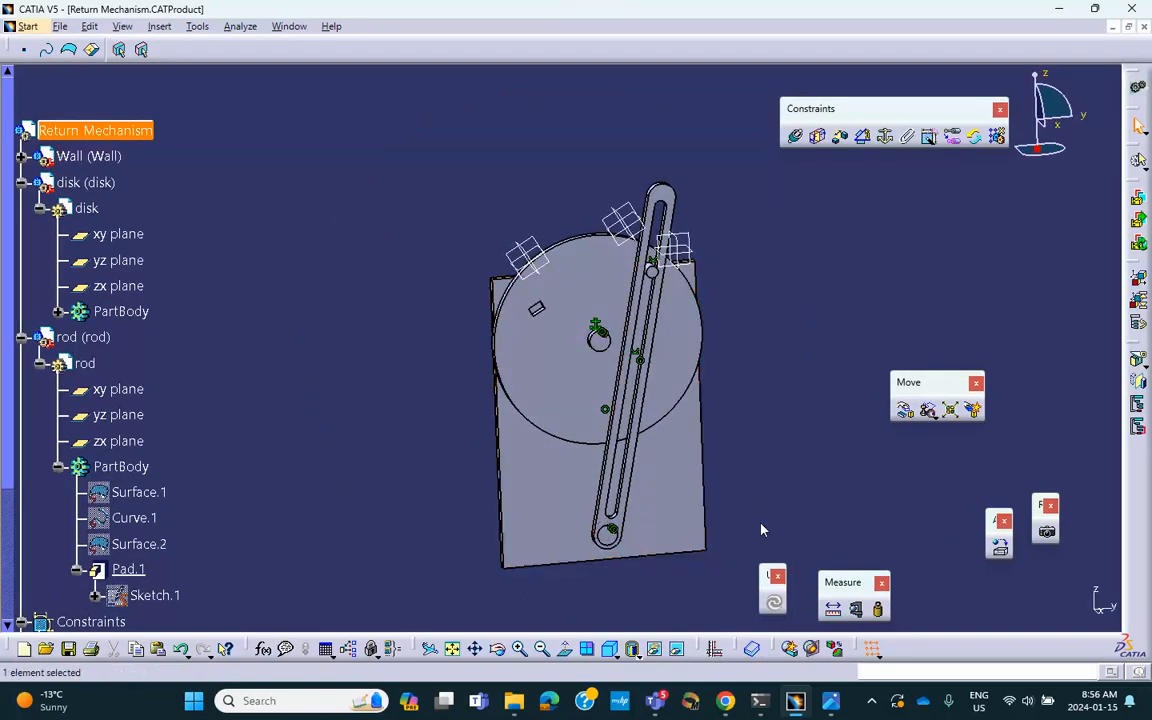
click(904, 410)
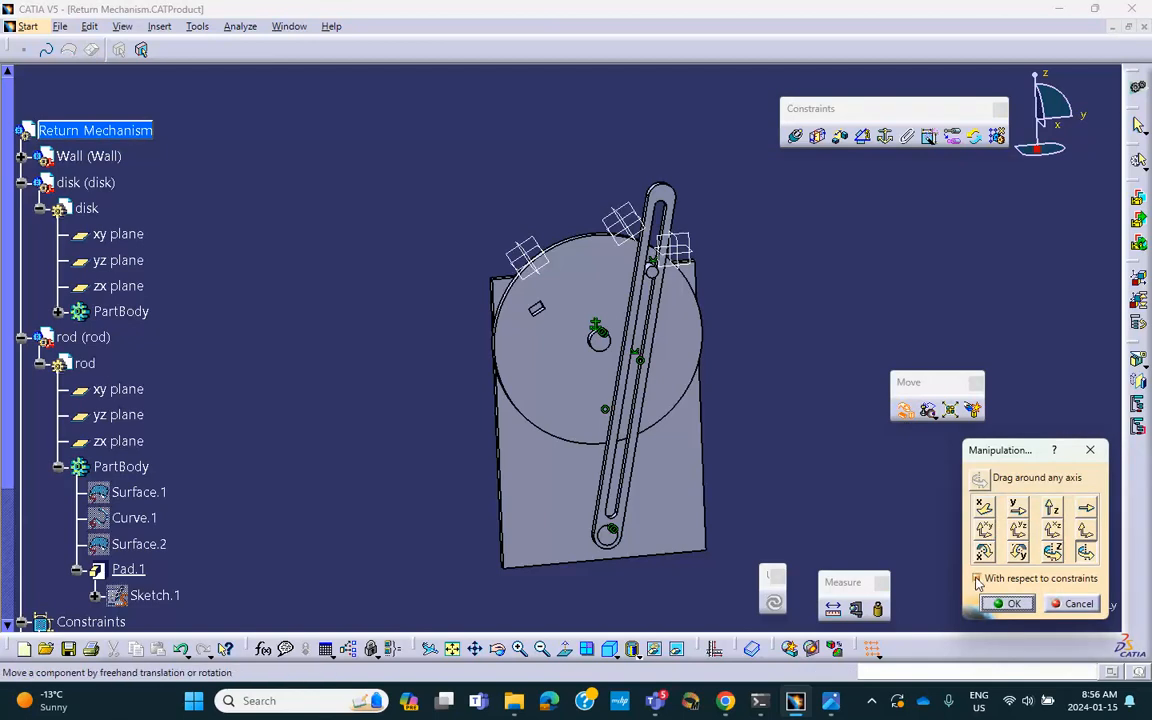
click(600, 544)
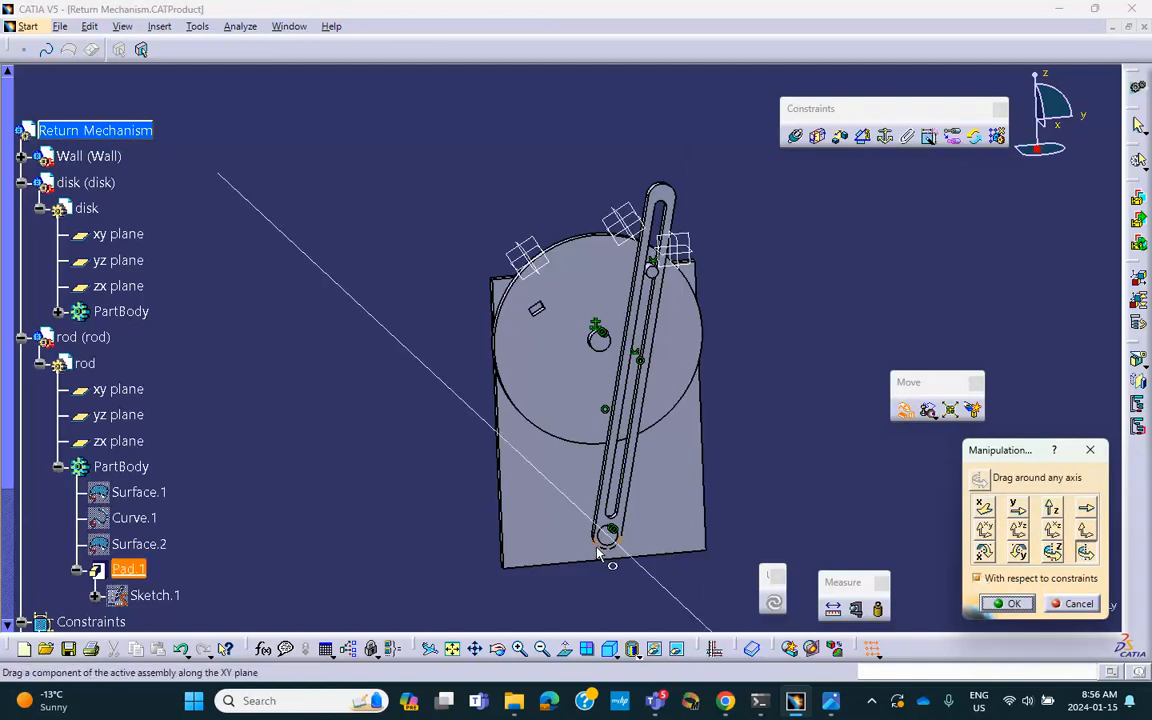
Step: Swing the rod about the chosen axis to check that the modified disk still follows, and finish the manipulation
middle_drag(585, 505, 660, 500)
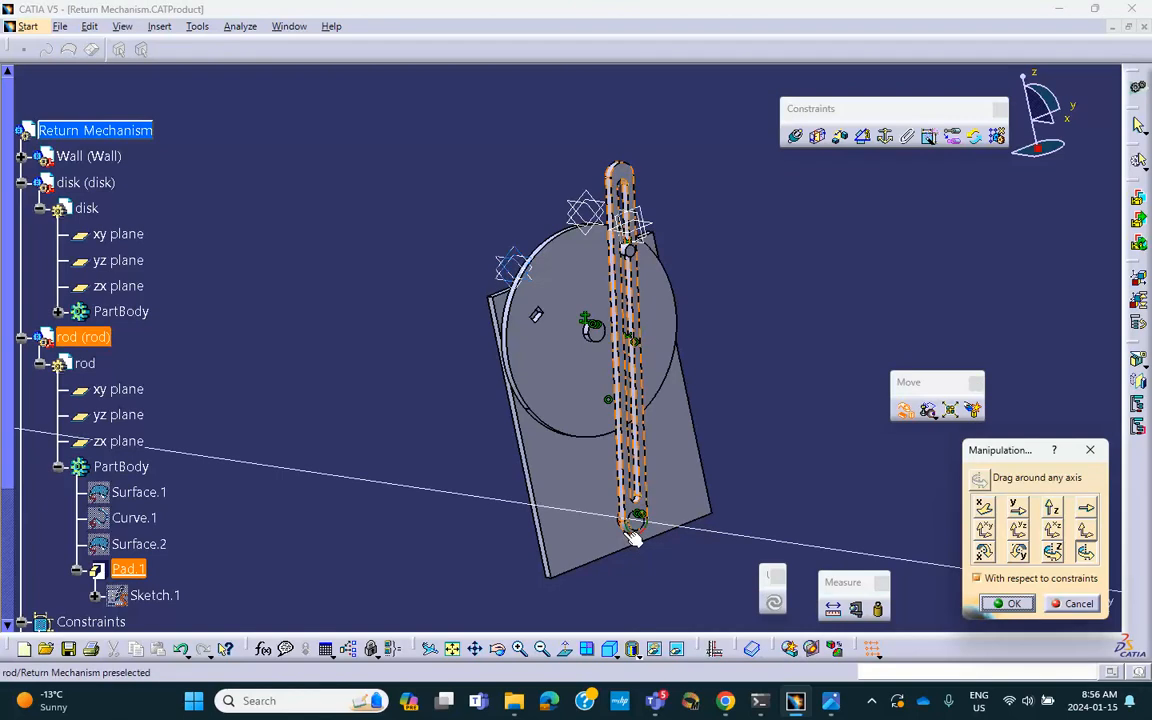
middle_drag(687, 496, 362, 185)
drag(658, 175, 672, 248)
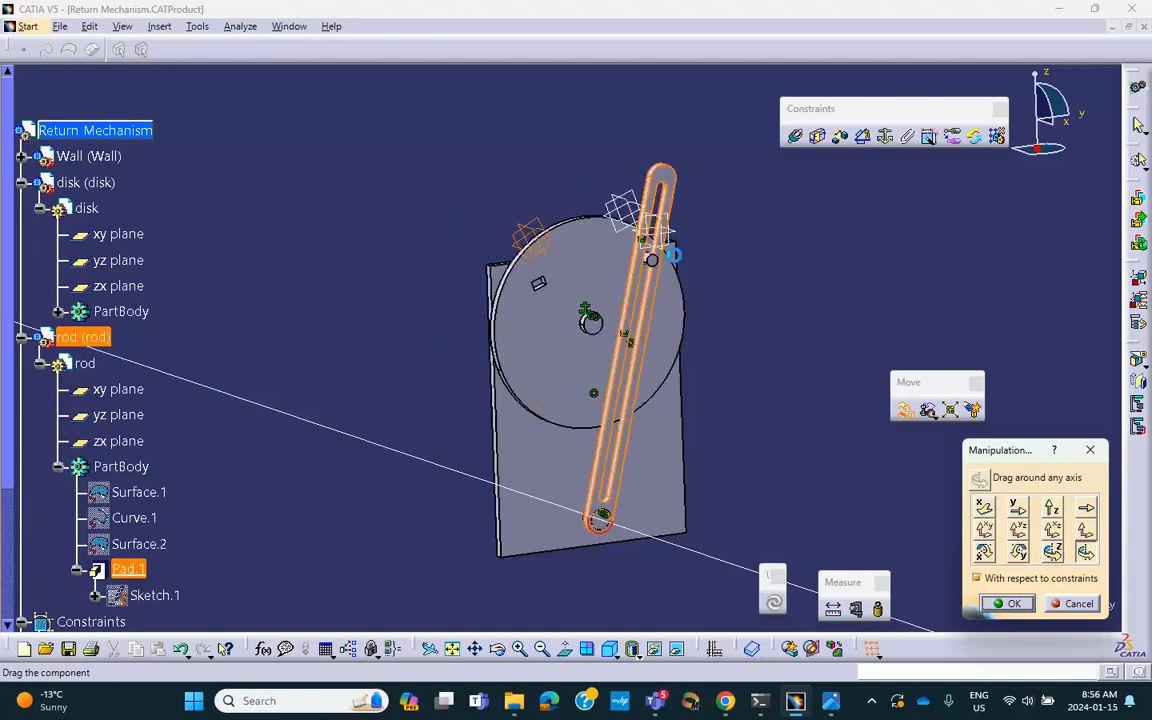
click(1012, 604)
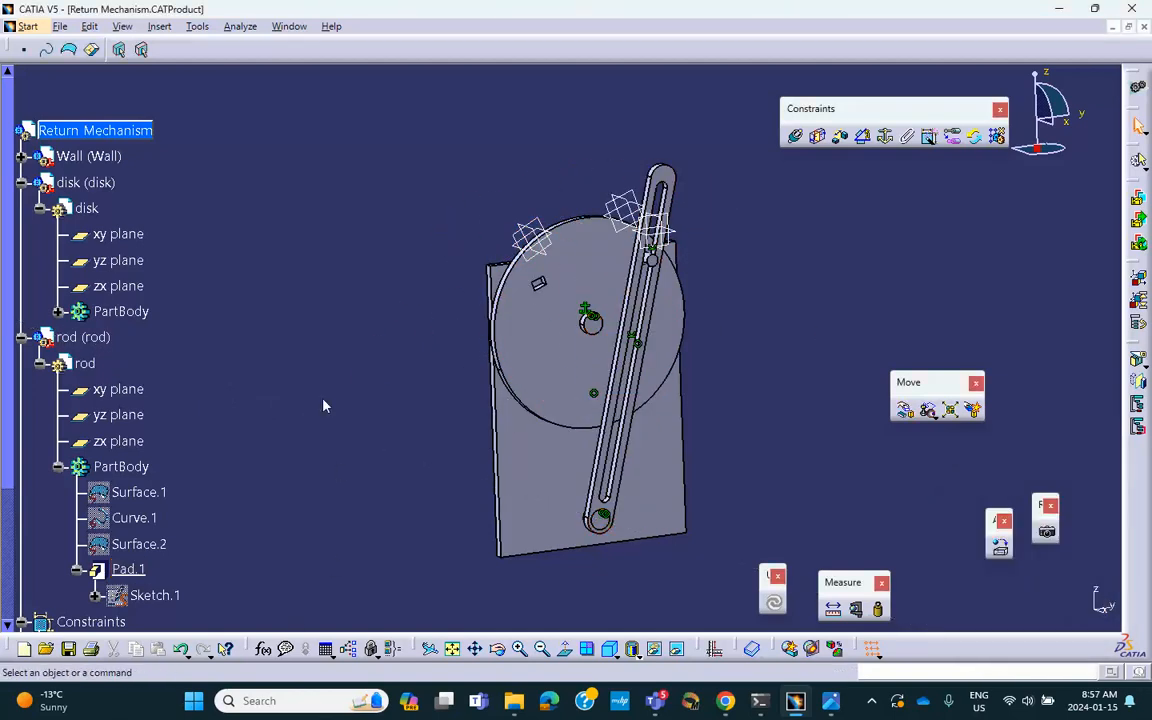
Step: Set the Wall's colour to light red in its graphic properties
right_click(110, 160)
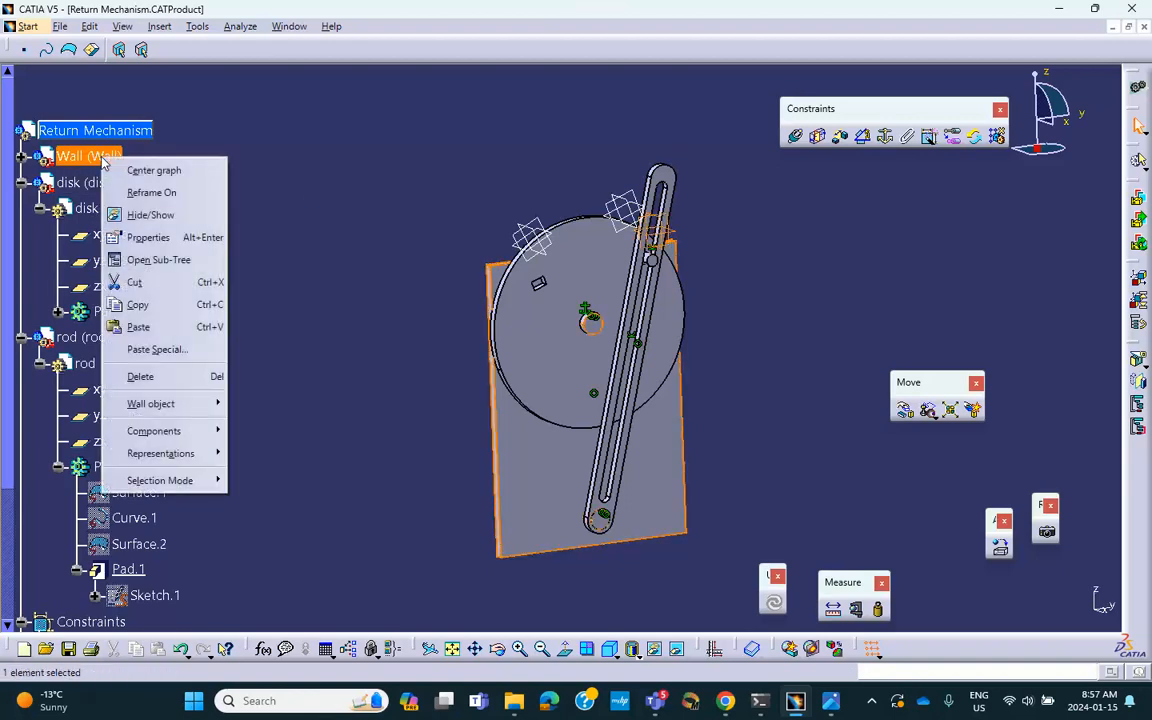
click(150, 212)
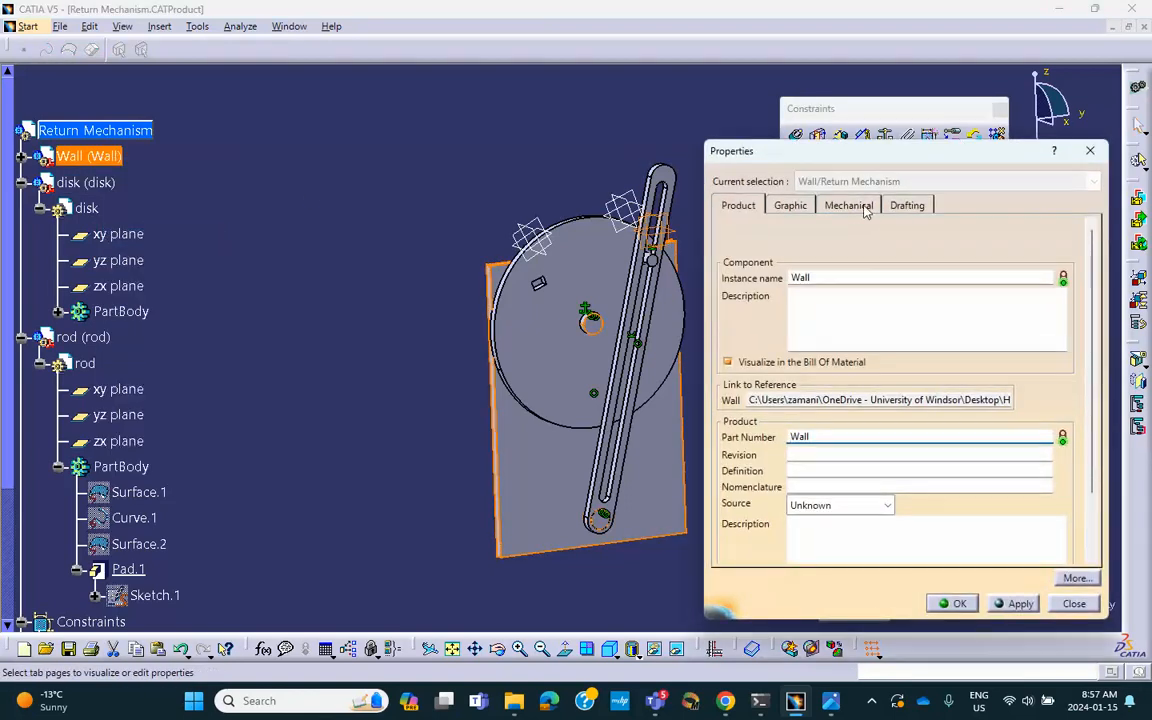
click(786, 207)
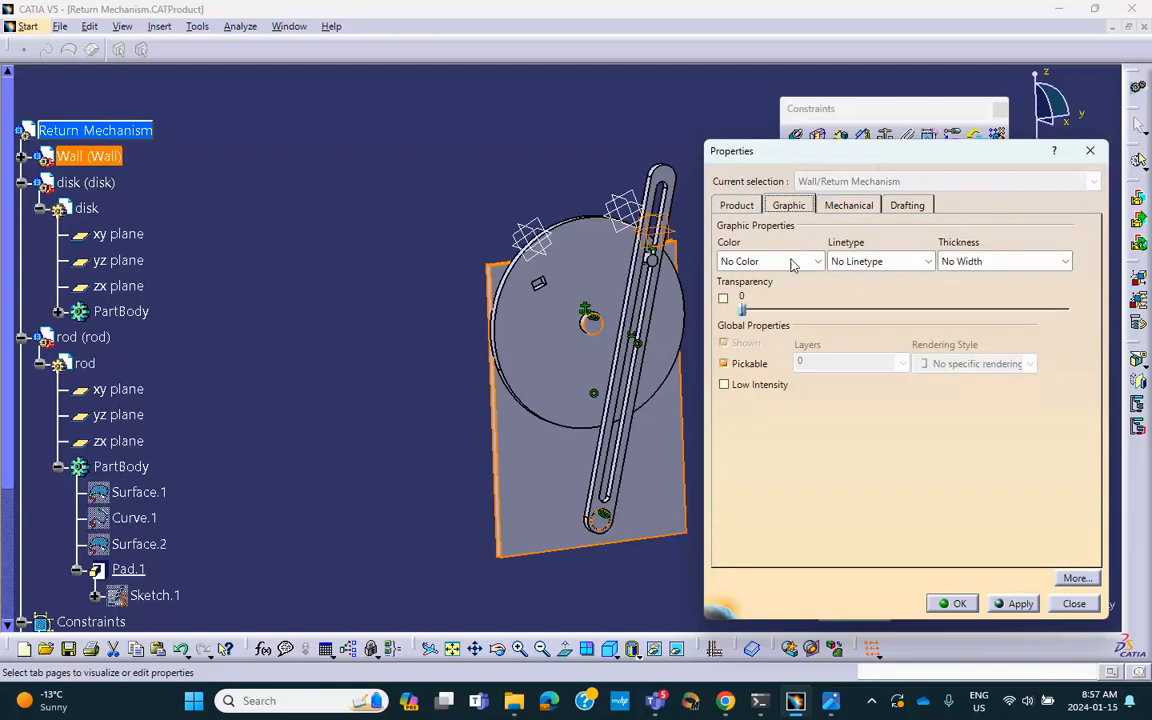
click(793, 262)
click(763, 347)
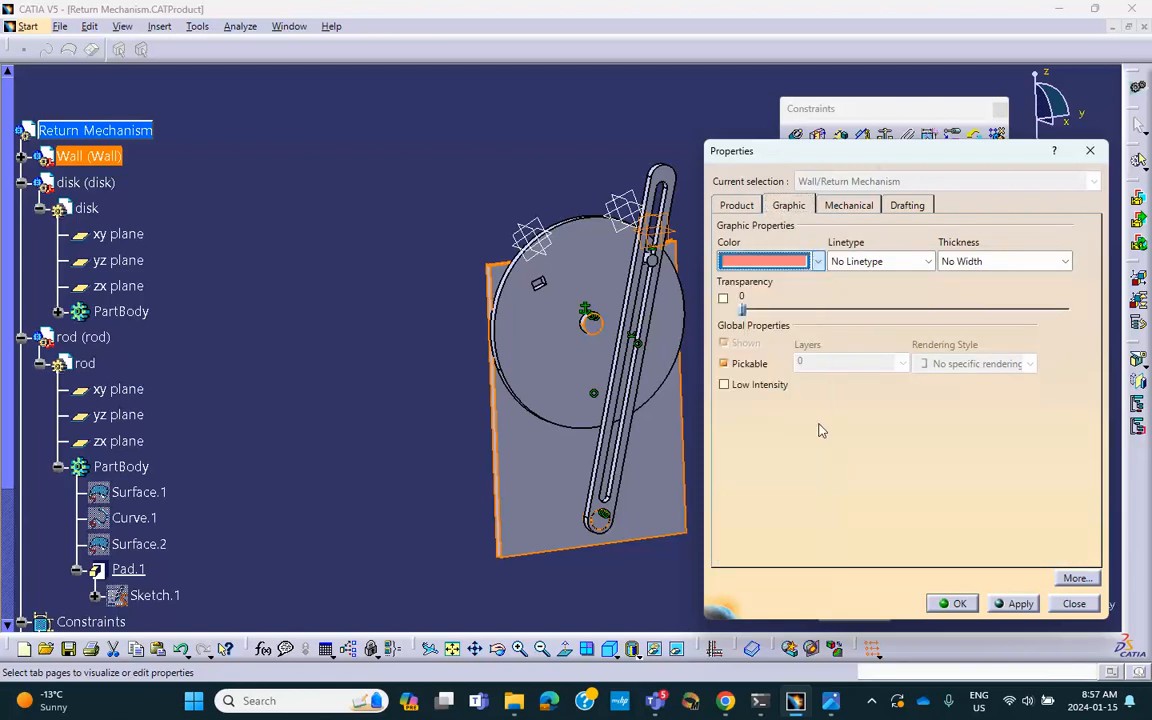
click(955, 604)
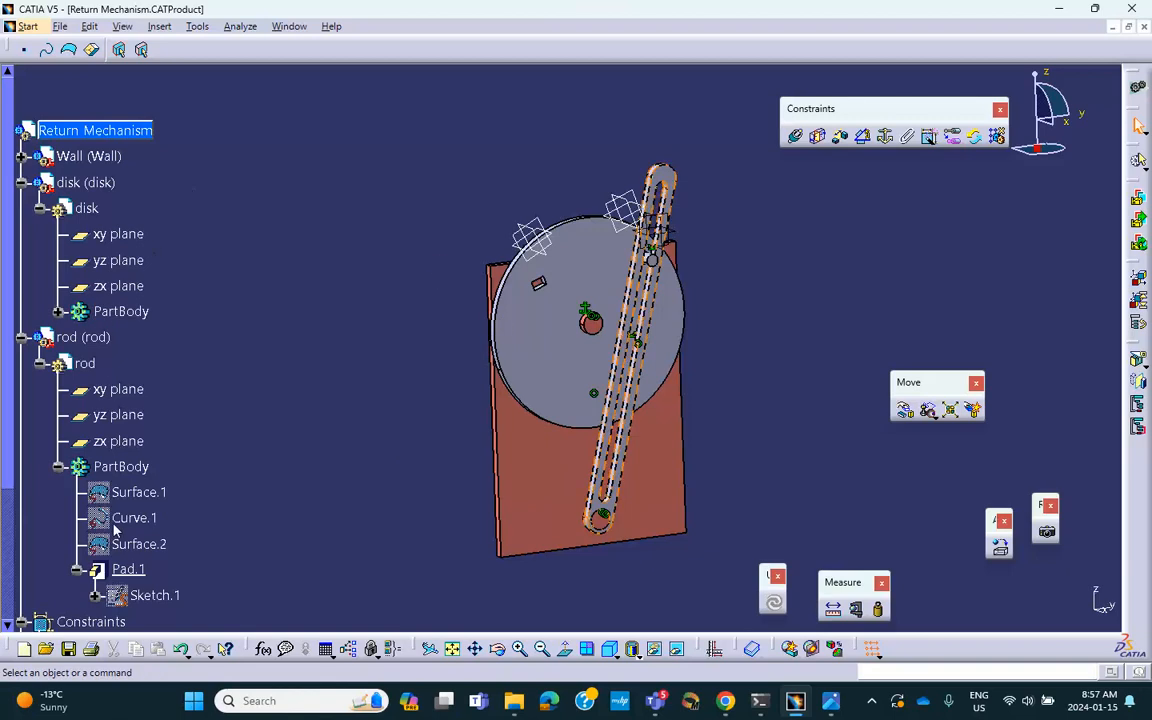
Step: Save the Return Mechanism assembly together with its modified part documents
click(68, 648)
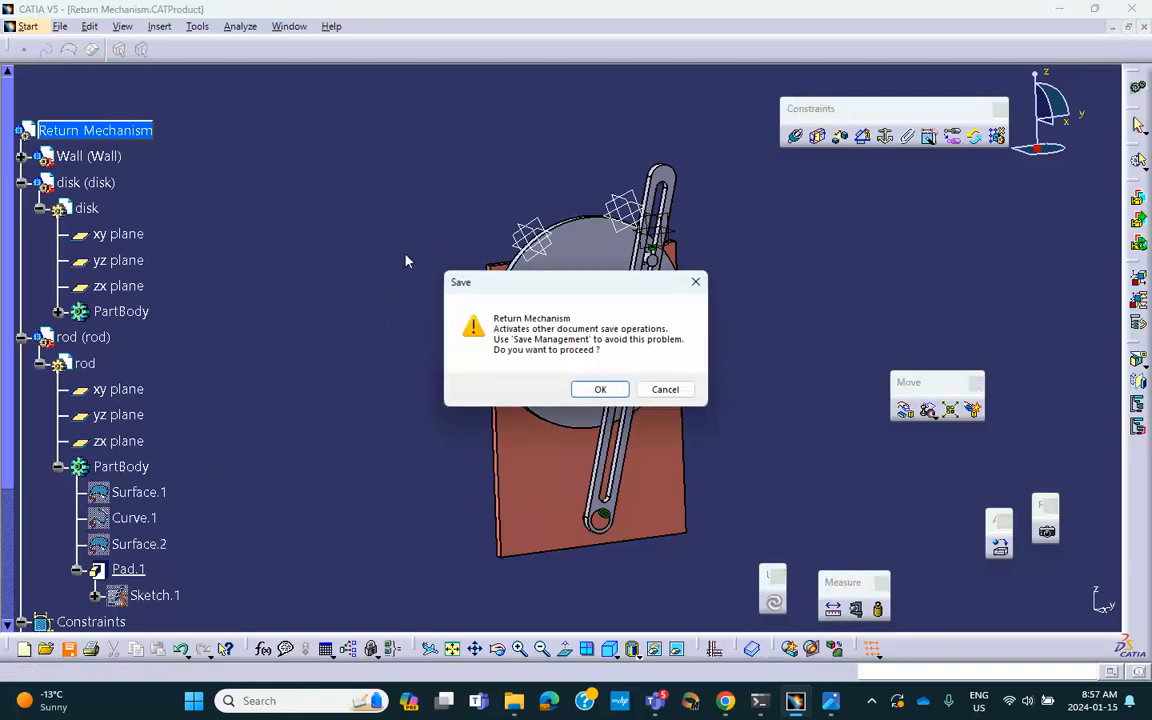
click(601, 389)
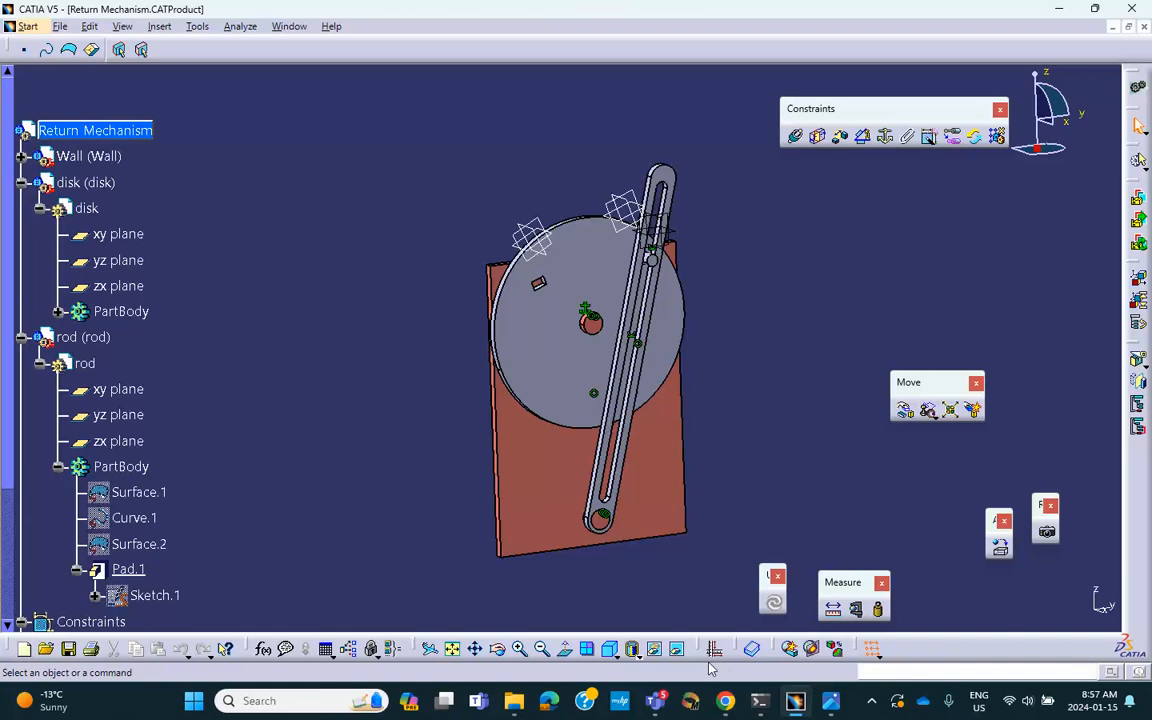
click(871, 700)
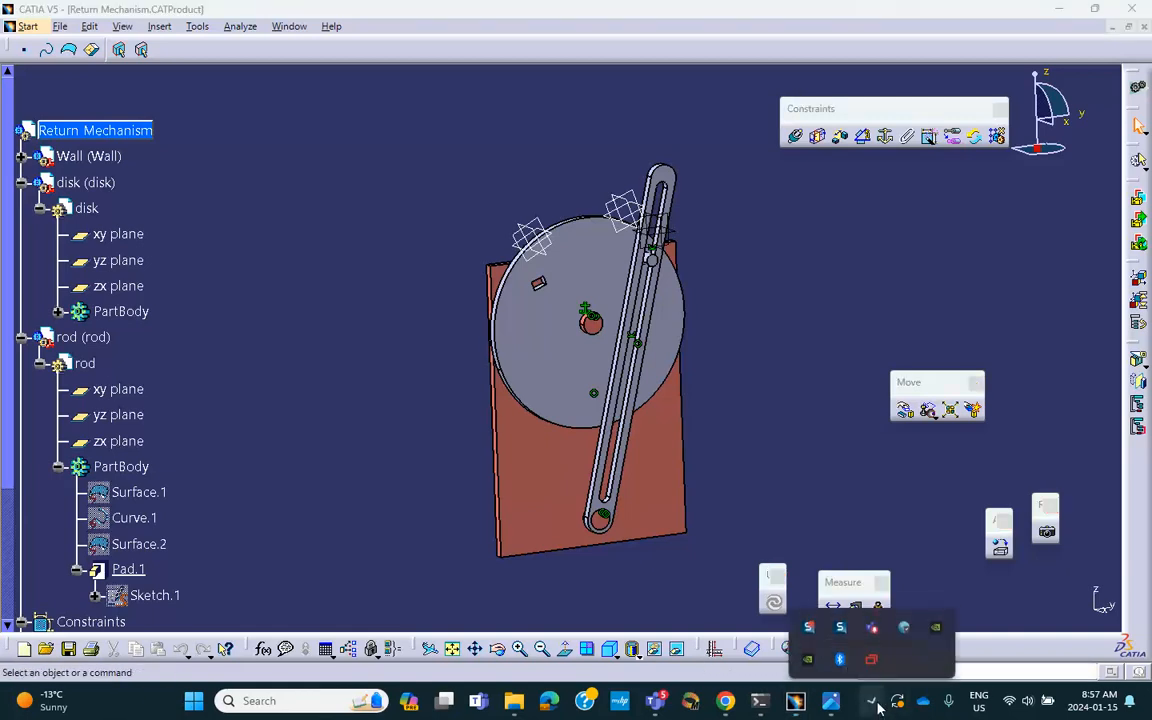